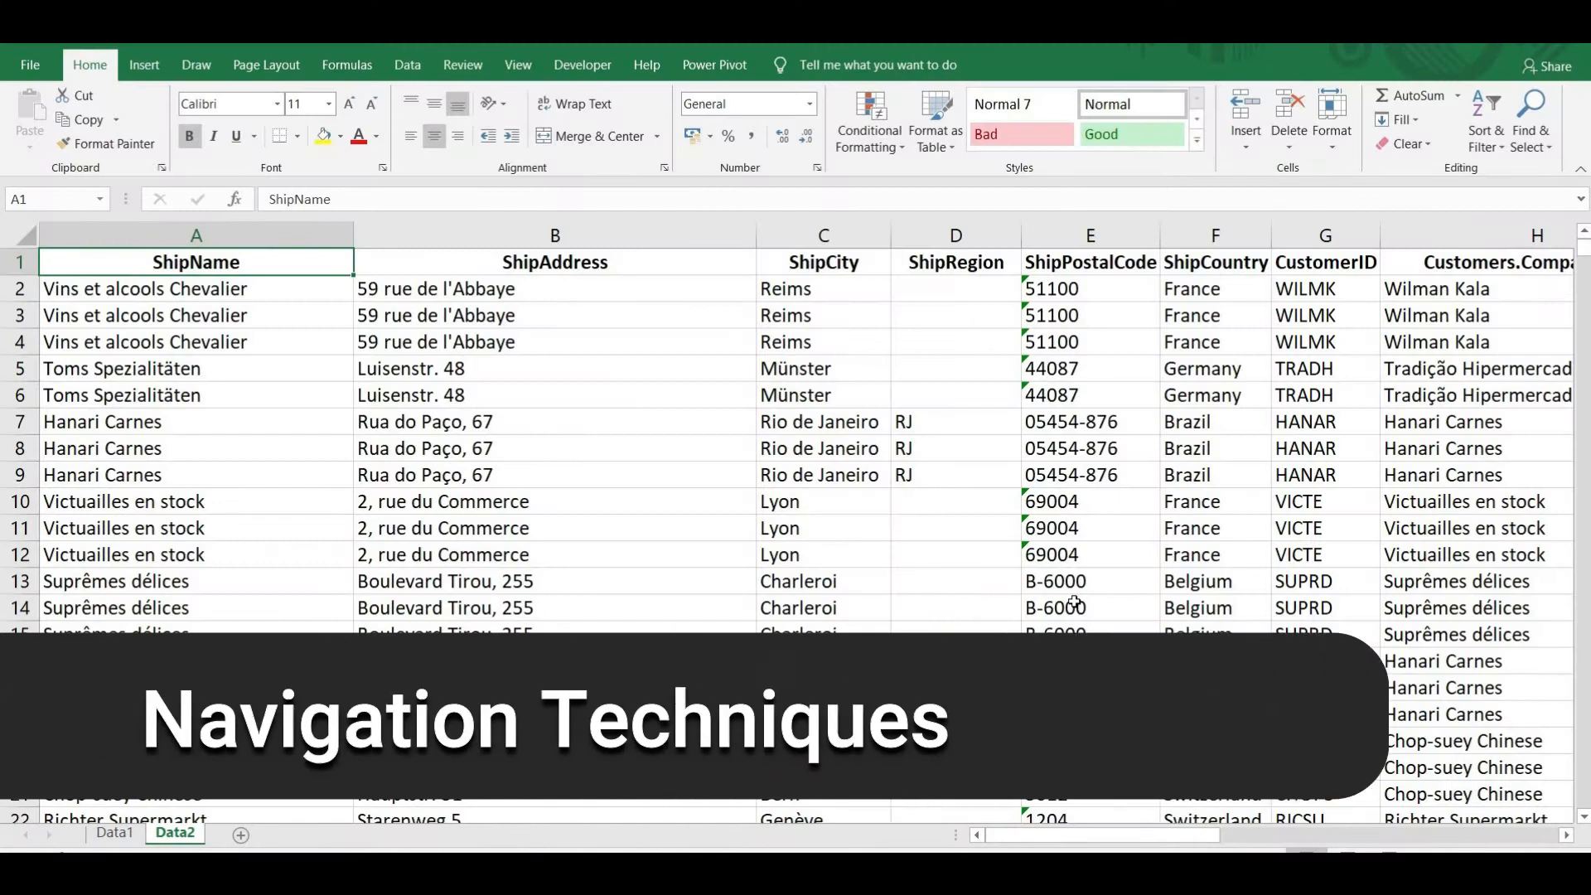
- Move cell by cell from A1 across to the ShipCity column, go down its entries, and come back up to C10
key(Right)
key(Right)
key(Down)
key(Down)
key(Down)
key(Down)
key(Down)
key(Down)
key(Down)
key(Down)
key(Down)
key(Down)
key(Down)
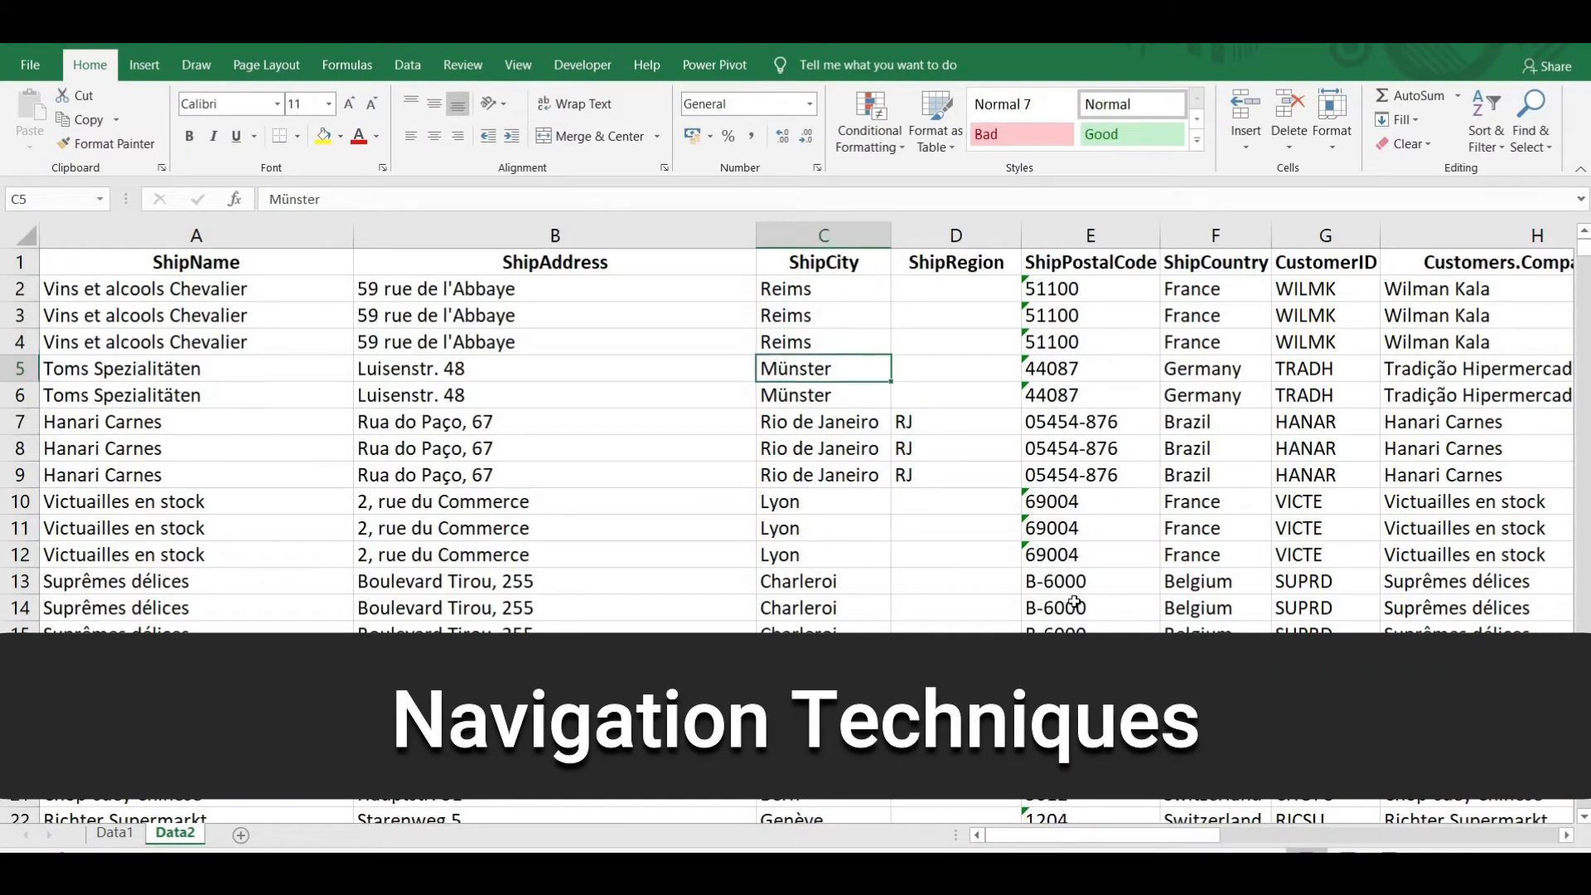
key(Up)
key(Up)
key(Up)
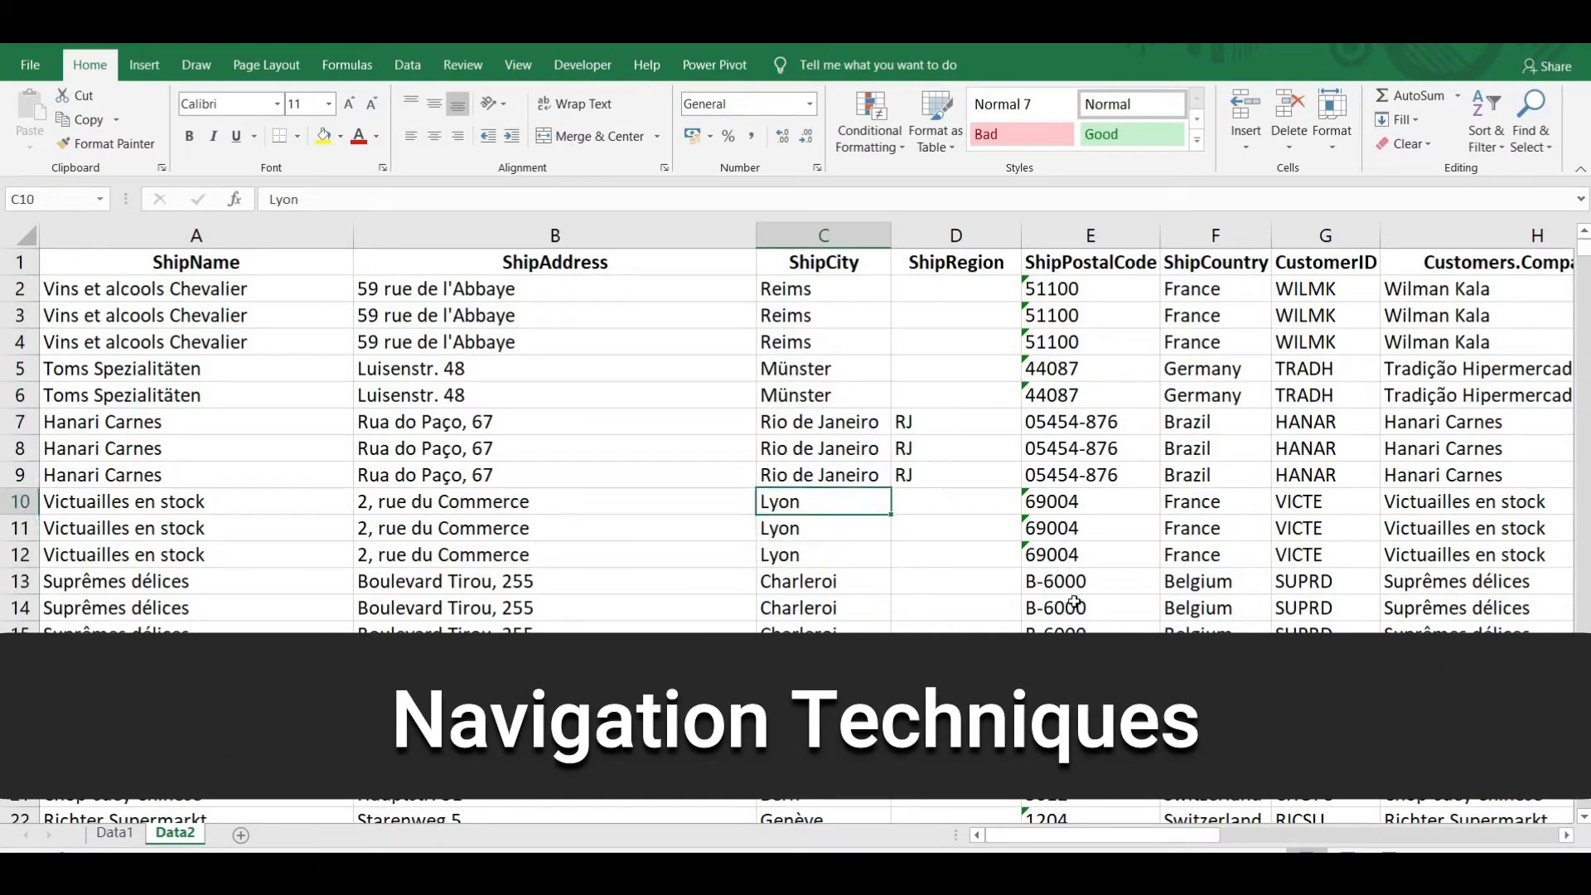
- Move cell by cell along row 10 in both directions, return to its first column, and go up to A1
key(Left)
key(Left)
key(Right)
key(Right)
key(Right)
key(Right)
key(Right)
key(Home)
key(Up)
key(Up)
key(Up)
key(Up)
key(Up)
key(Up)
key(Up)
key(Up)
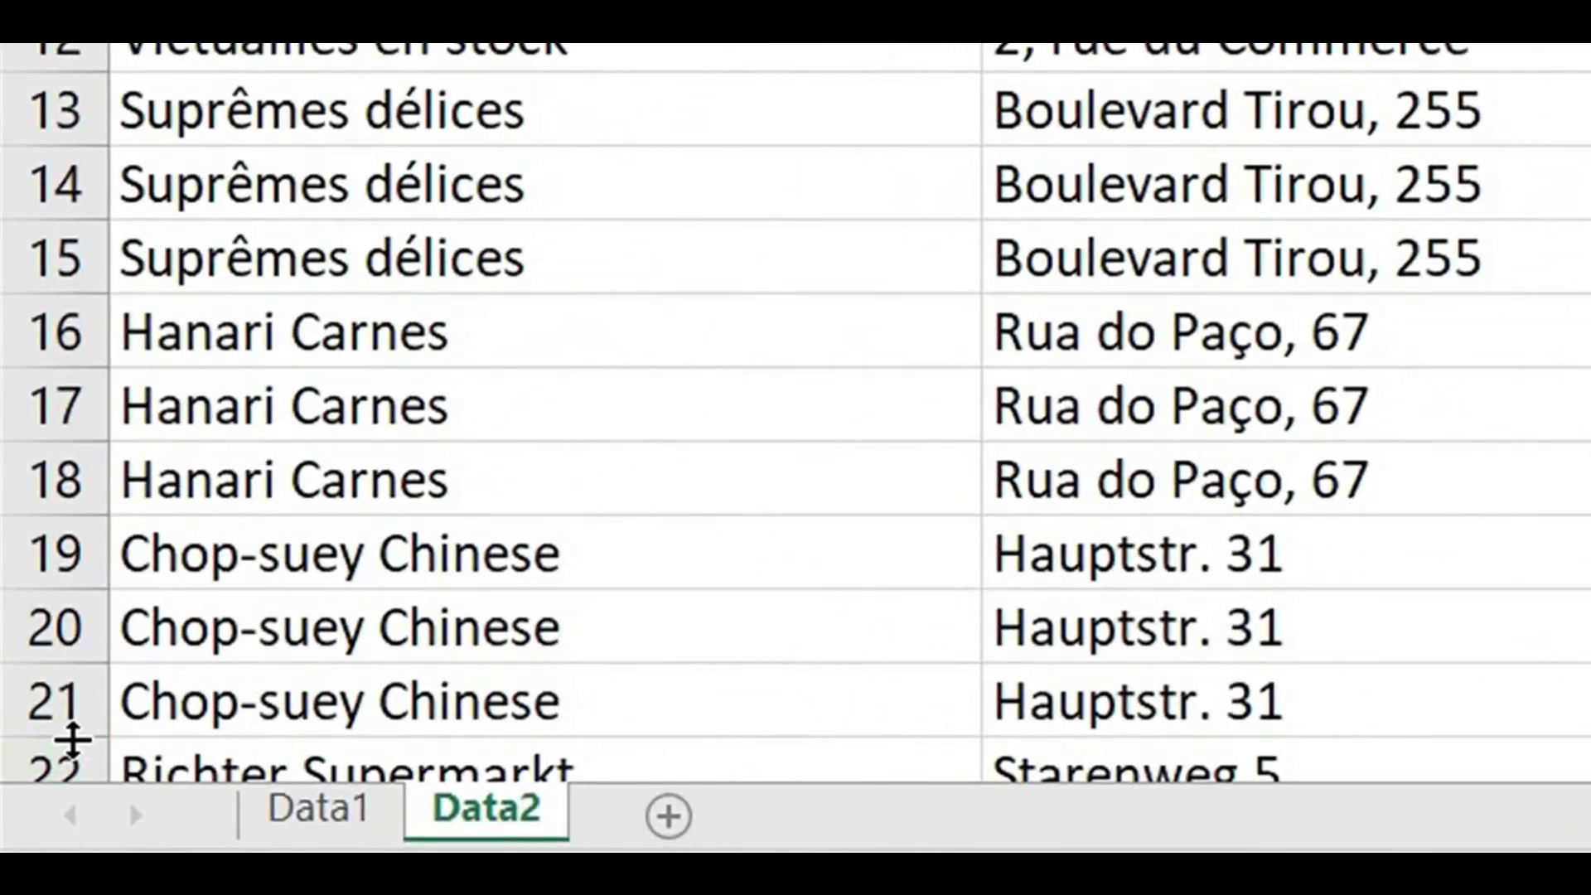
- Go down the Data2 sheet one screen at a time from A1 to row 64
click(37, 764)
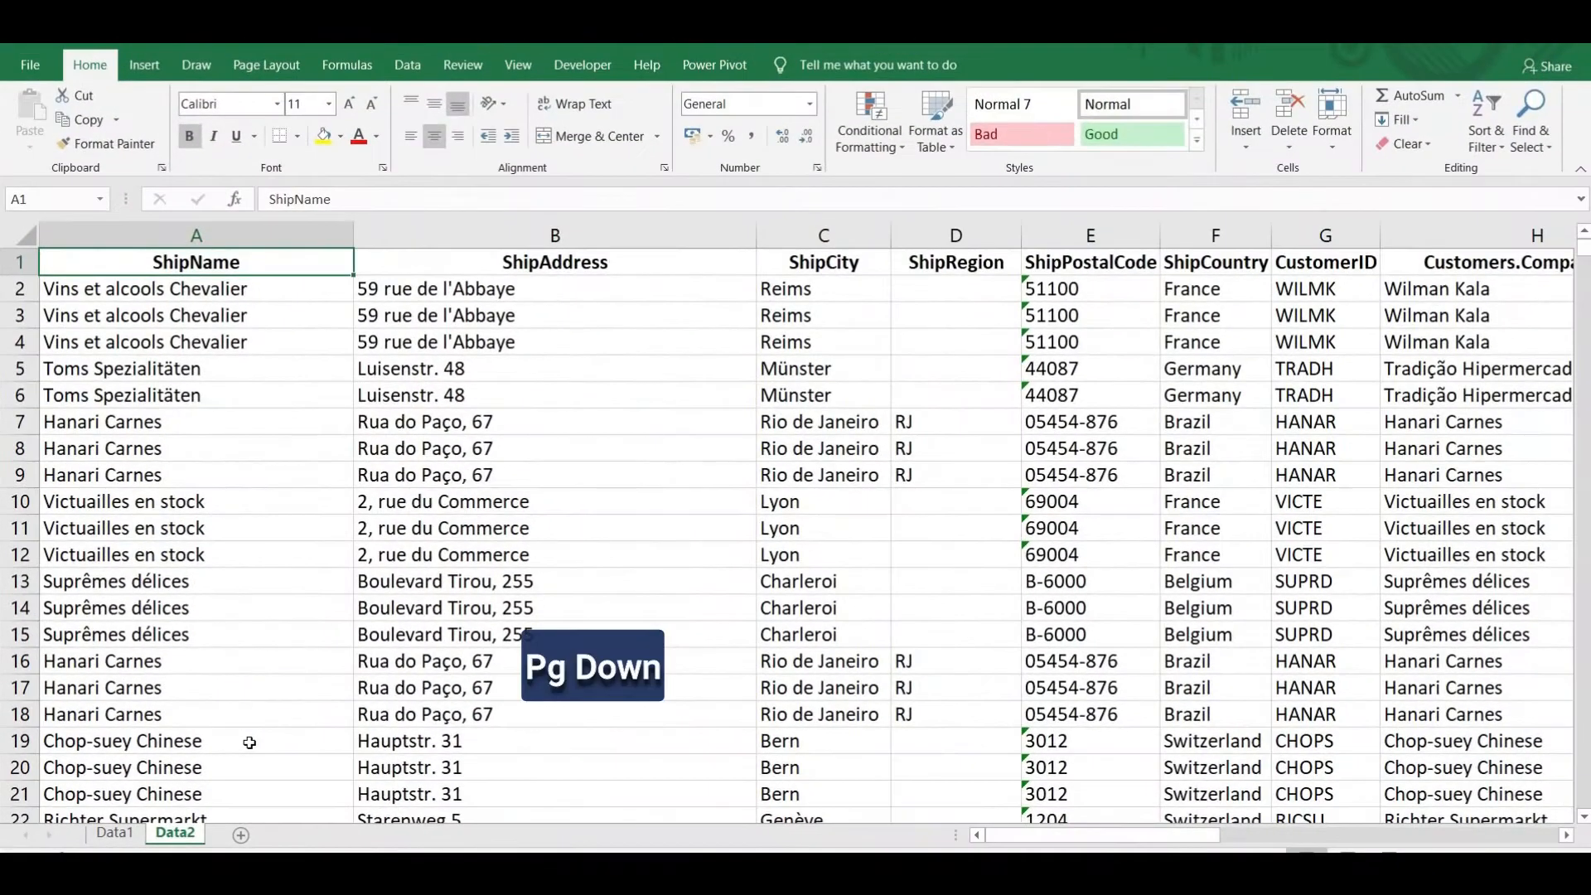
key(Page_Down)
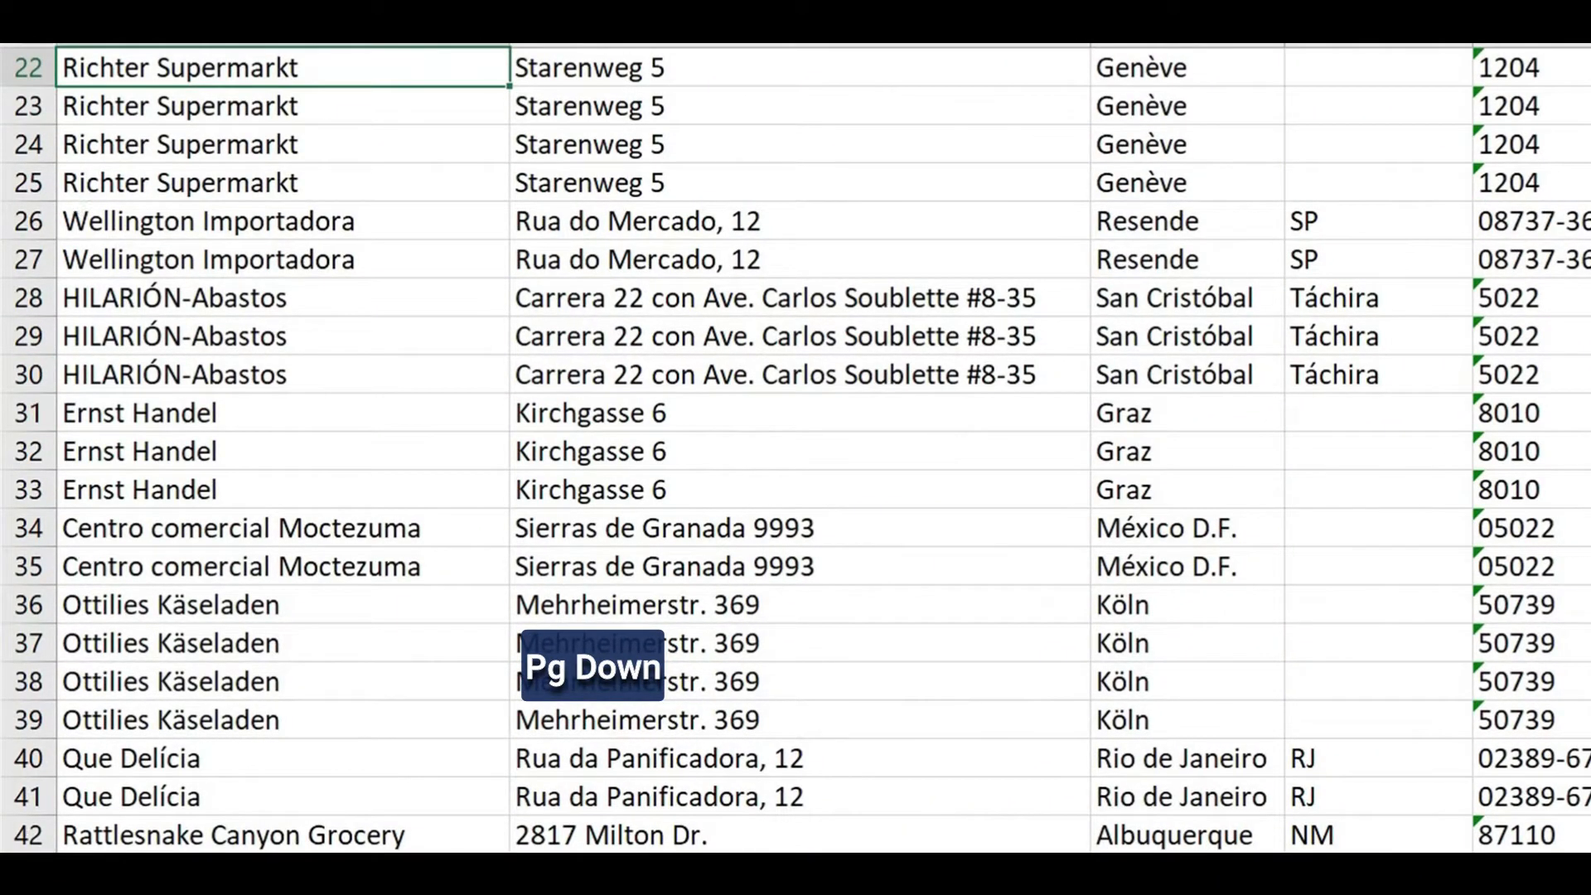
key(Page_Down)
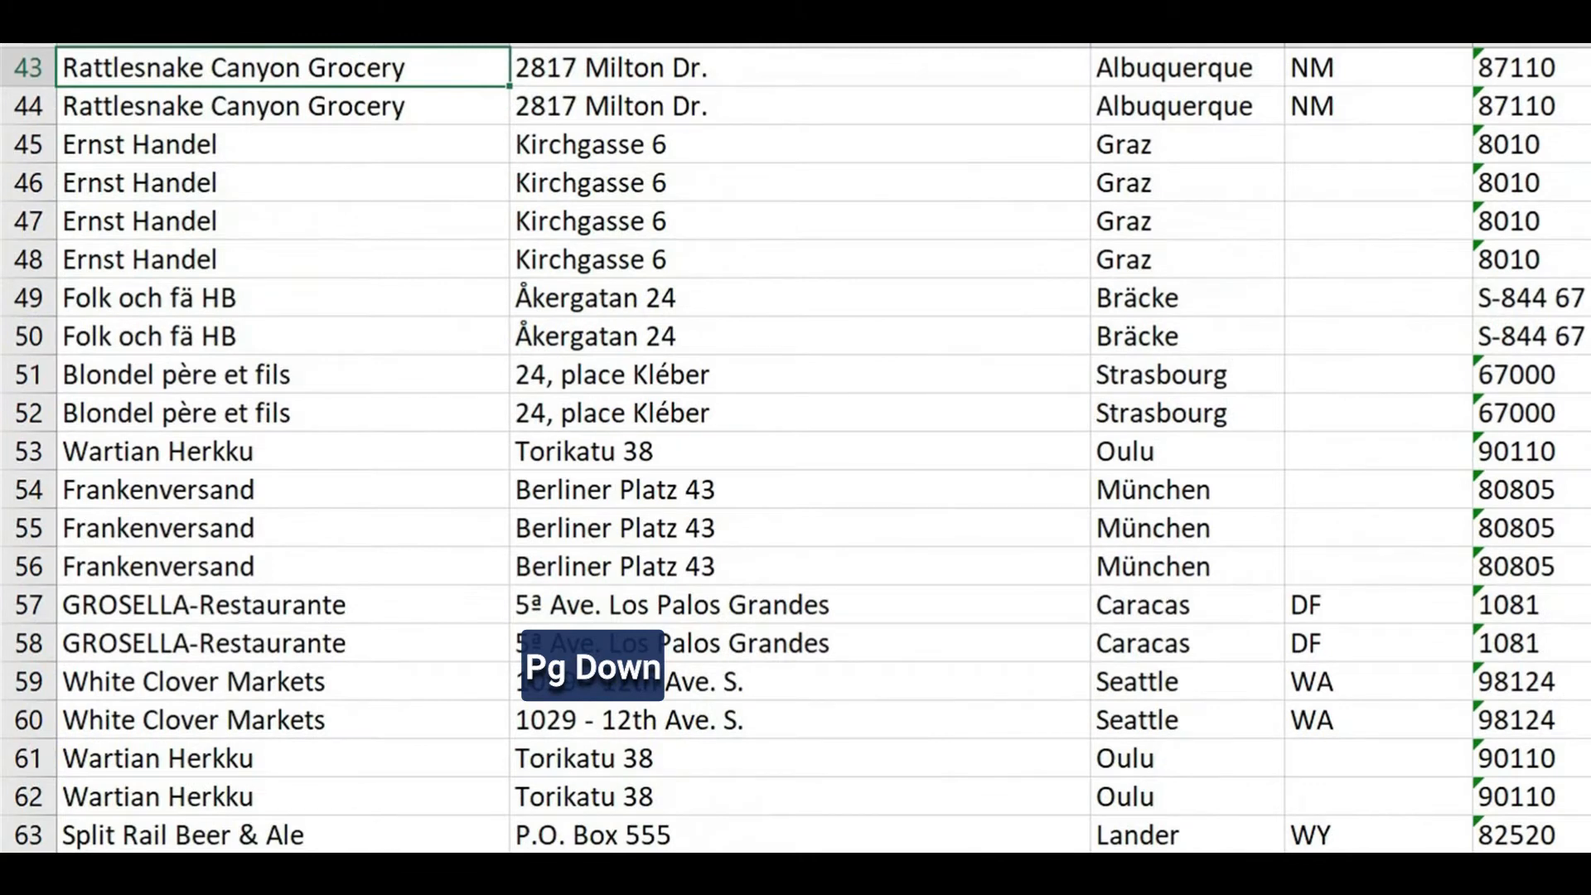
key(Page_Down)
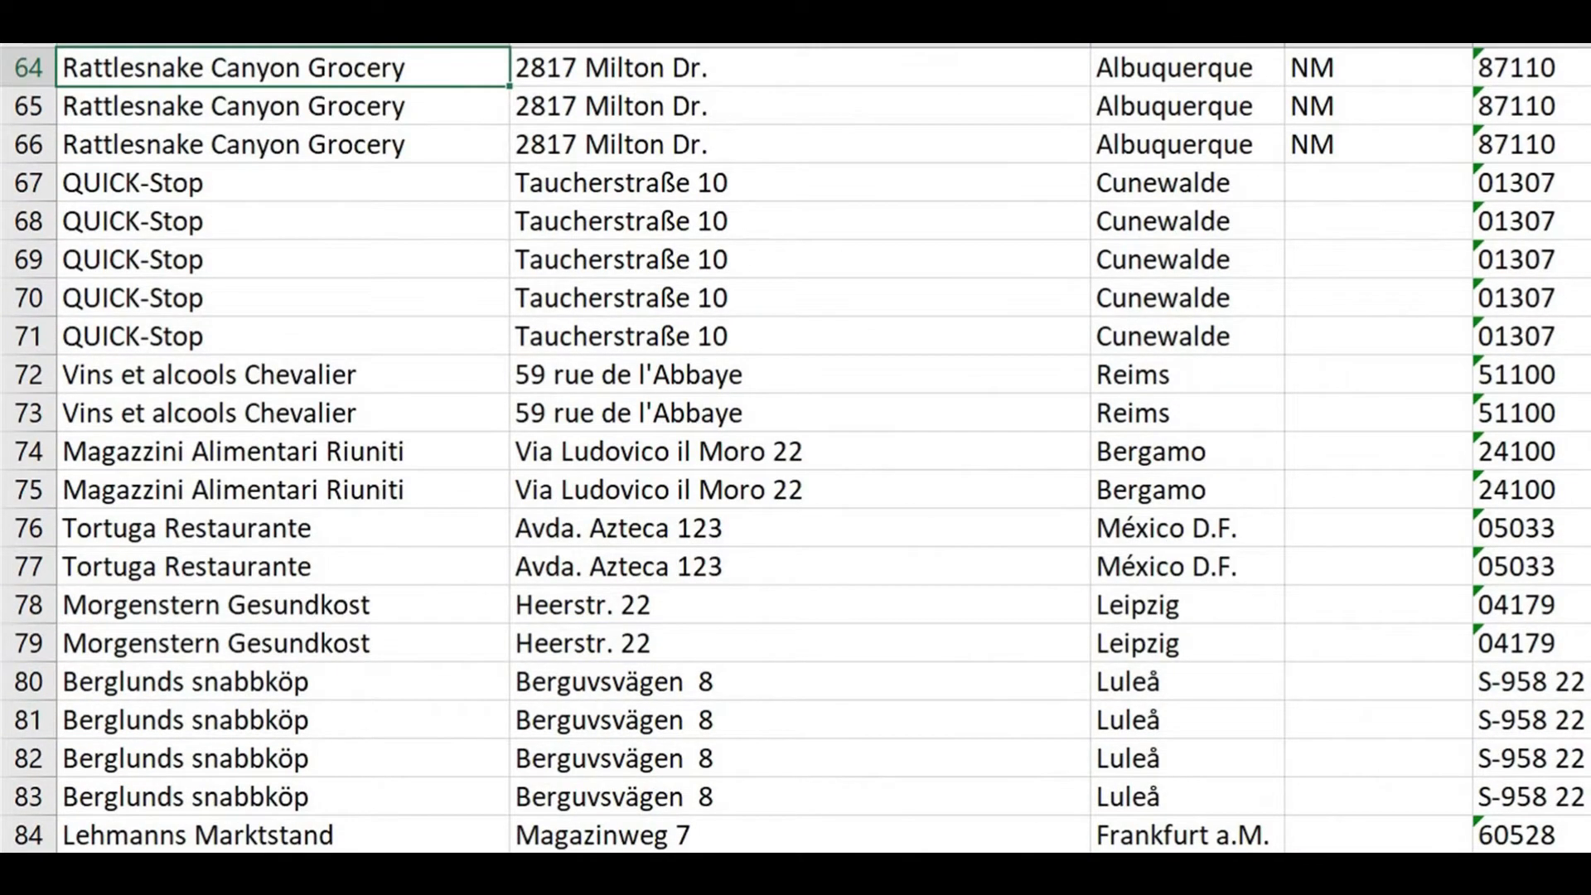
- Go back up the Data2 sheet one screen at a time to A1
key(Page_Up)
key(Page_Up)
key(Page_Up)
key(Page_Up)
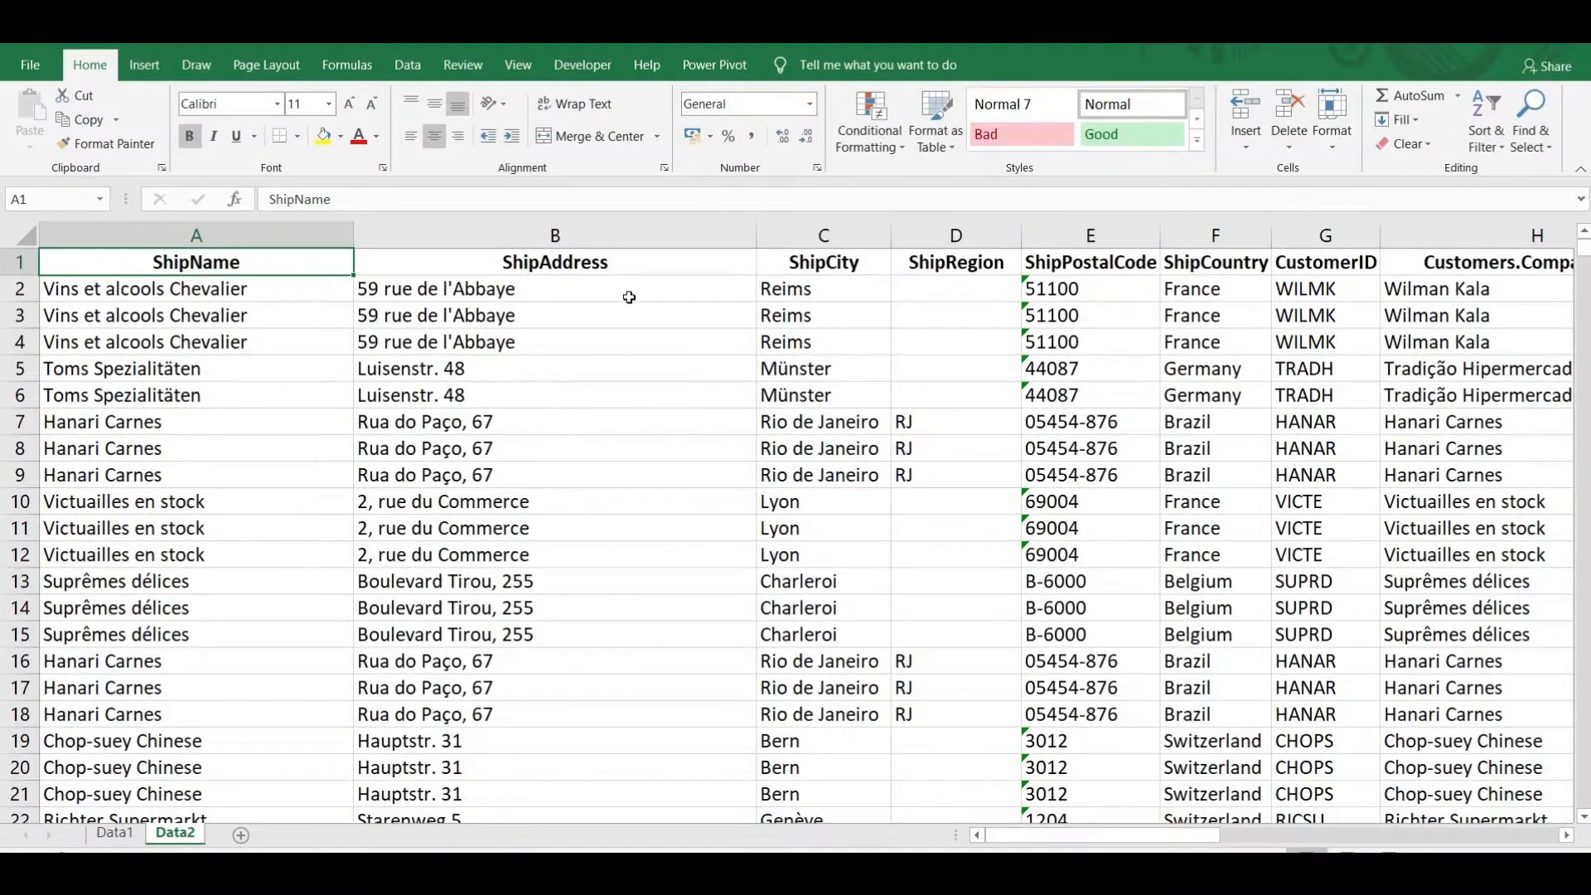
- Advance across the sheet's columns one screen at a time along row 1 to the Freight header in AB1
key(alt+Page_Down)
key(alt+Page_Down)
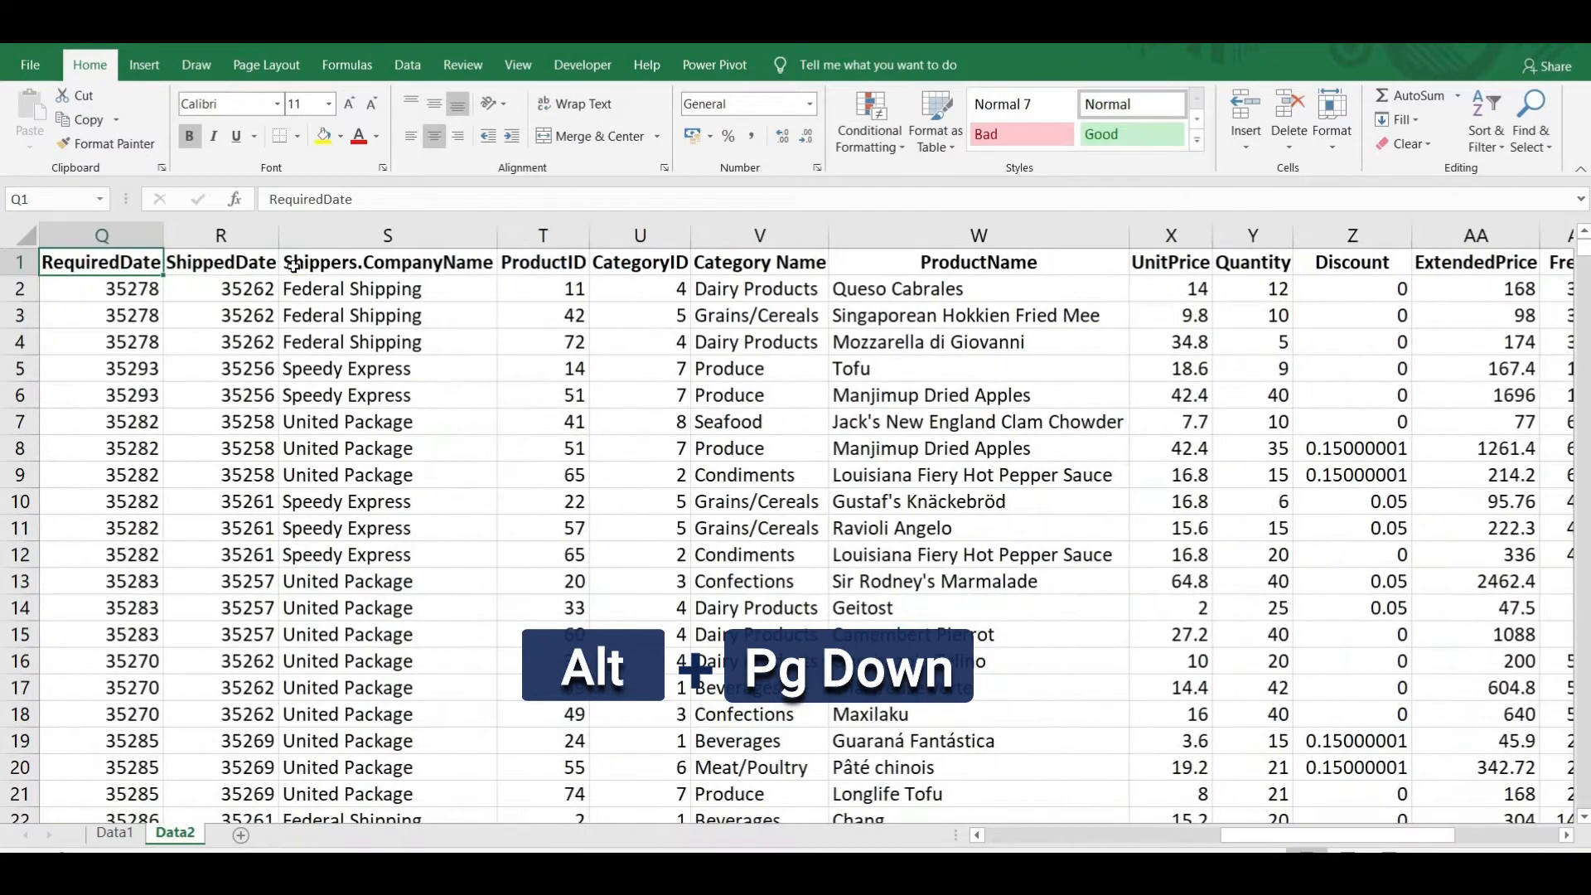
key(alt+Page_Down)
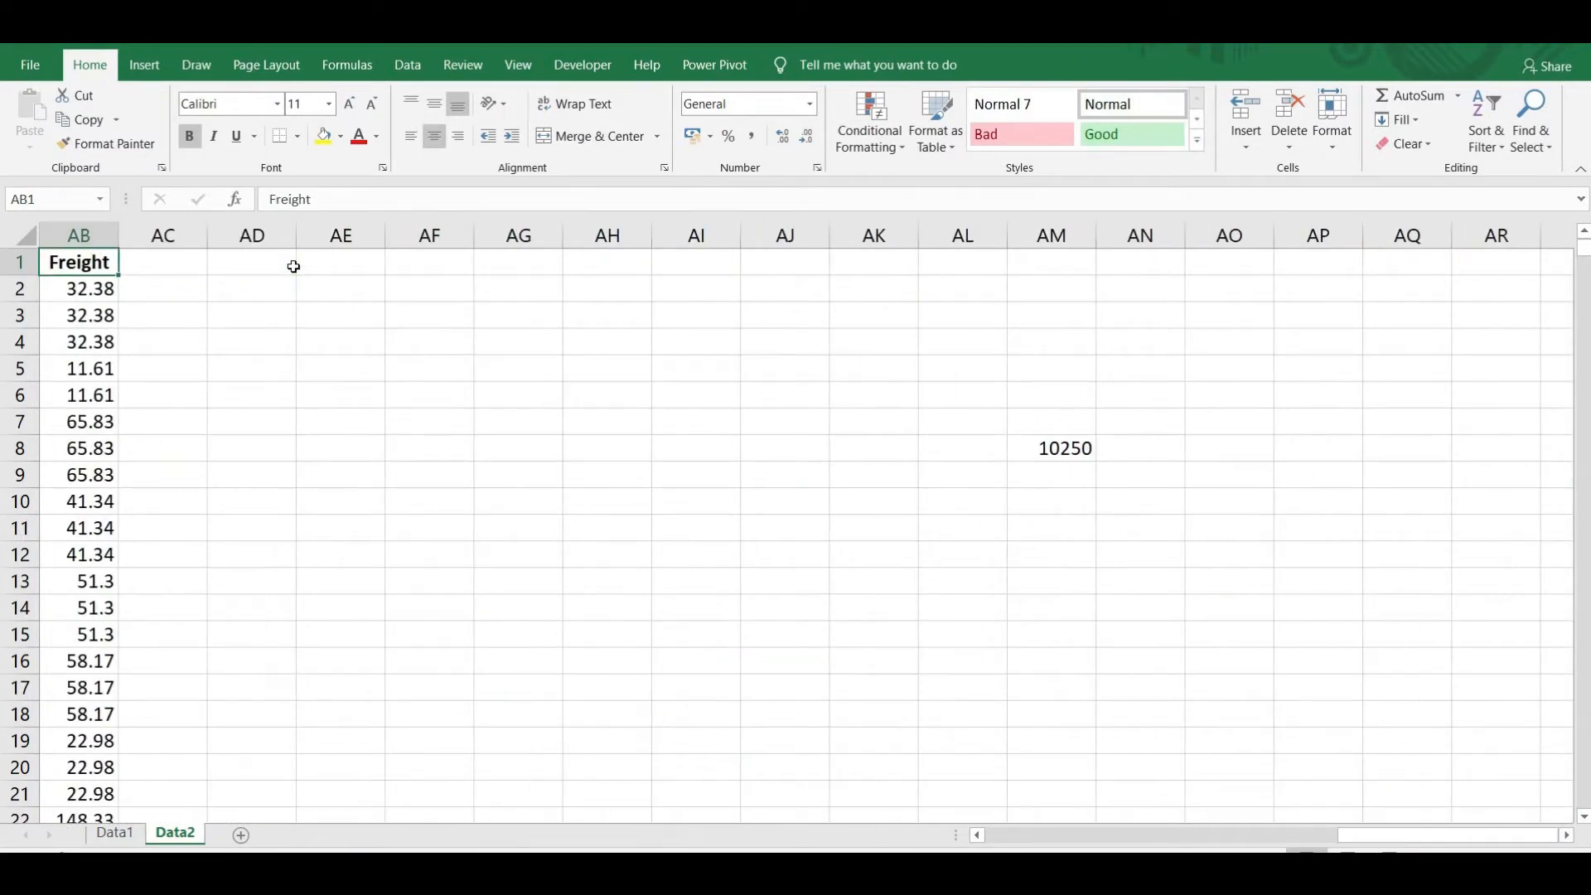
- Go back across the columns one screen at a time to Q1, select V2, and jump straight to A1
key(alt+Page_Up)
key(alt+Page_Up)
key(alt+Page_Up)
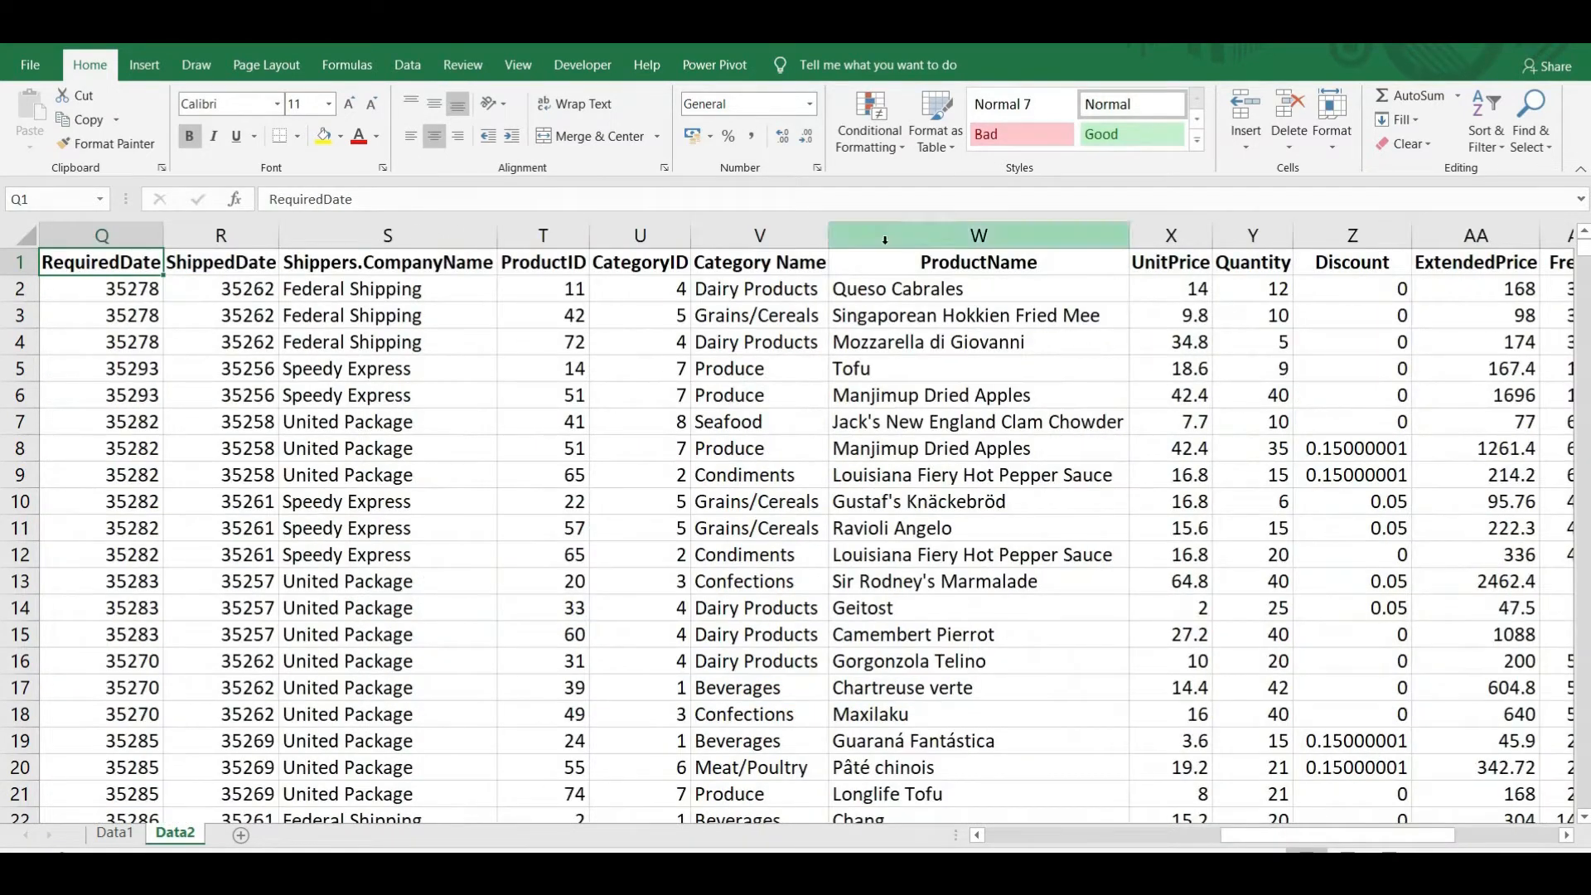
click(797, 282)
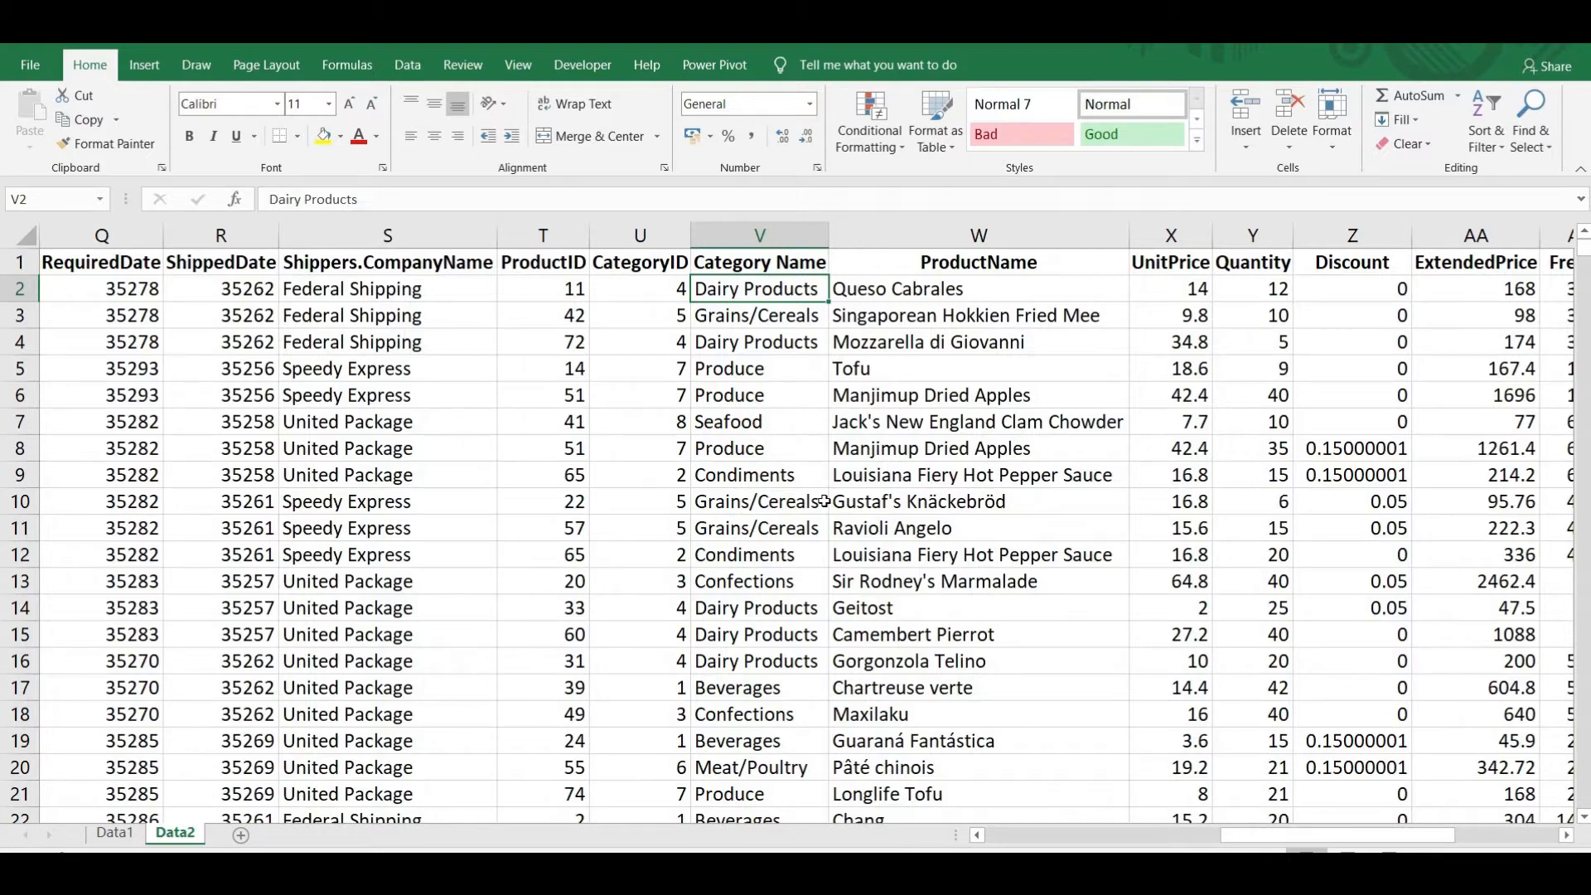
key(ctrl+Home)
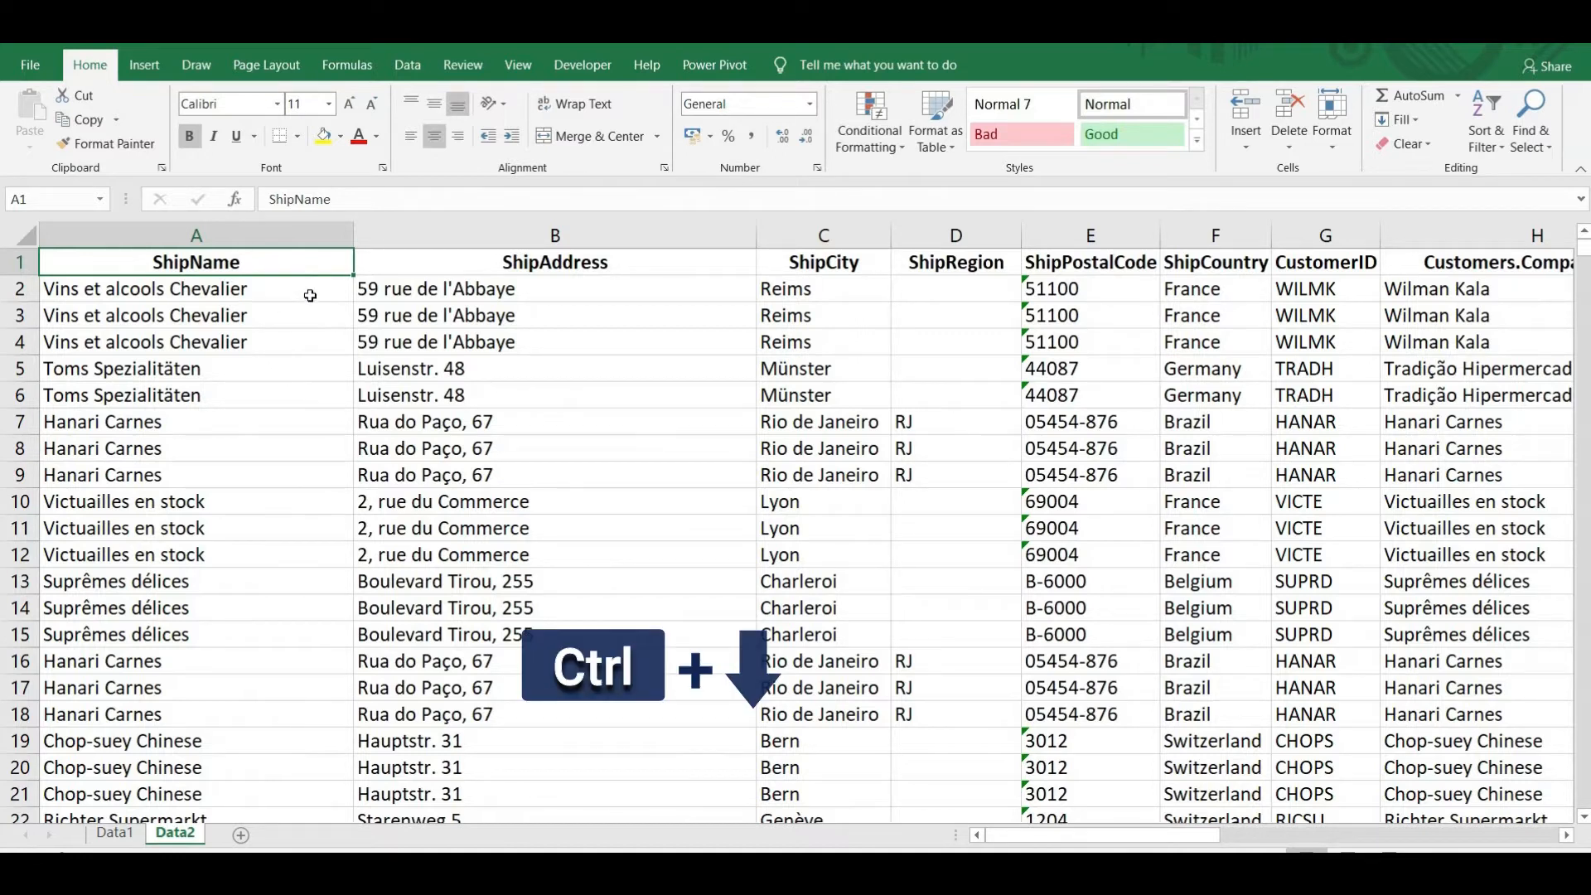
- Jump to the last filled cell of column A and back, and to the last filled header in row 1 and back to A1
key(ctrl+Down)
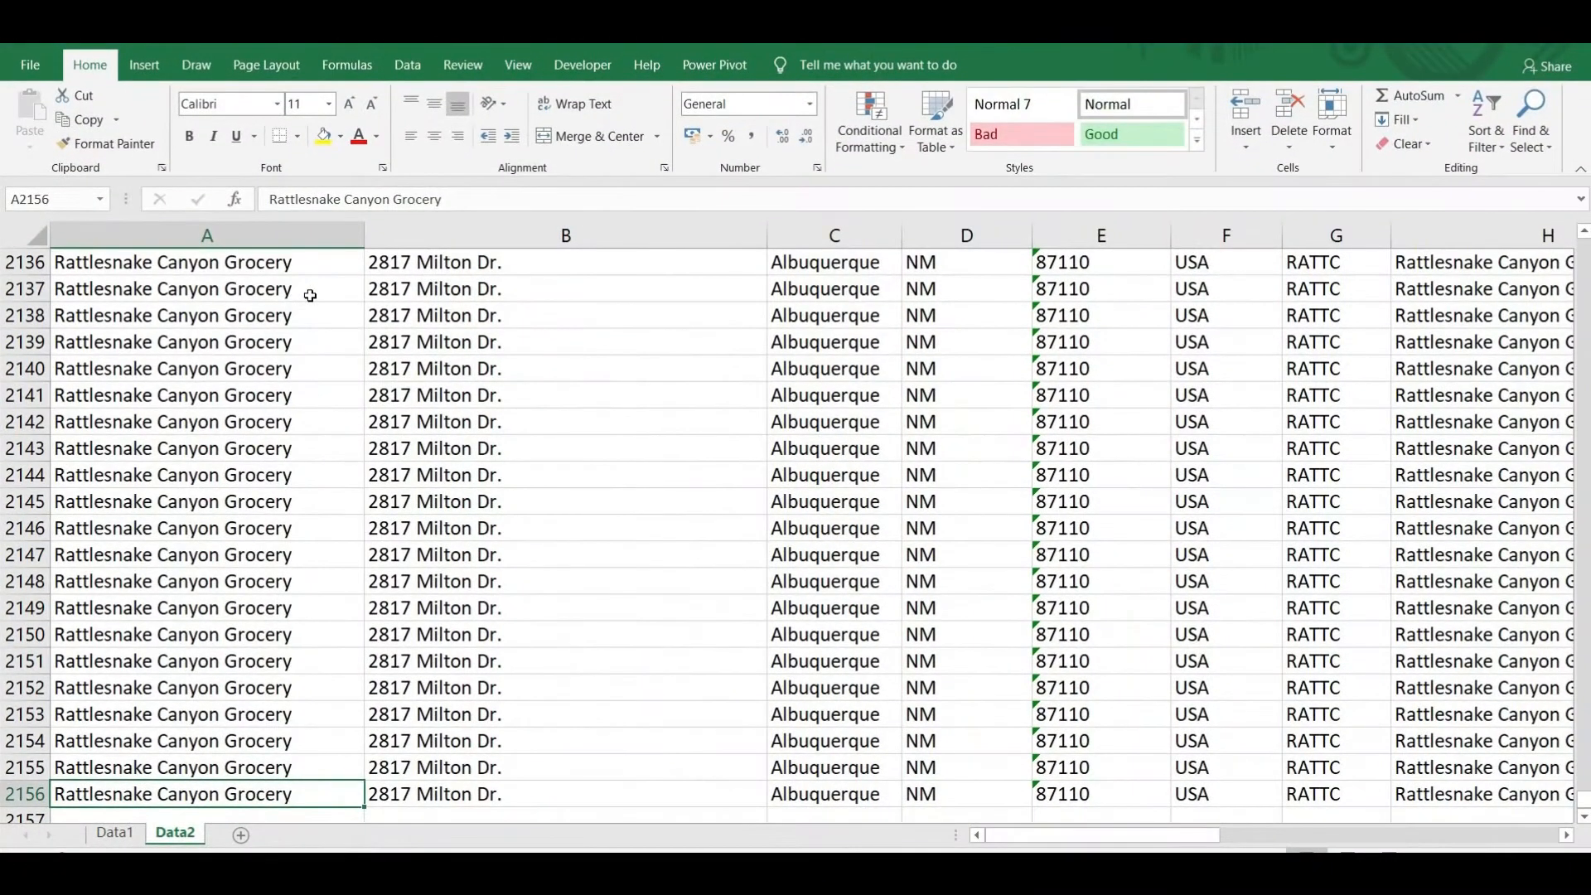
key(ctrl+Up)
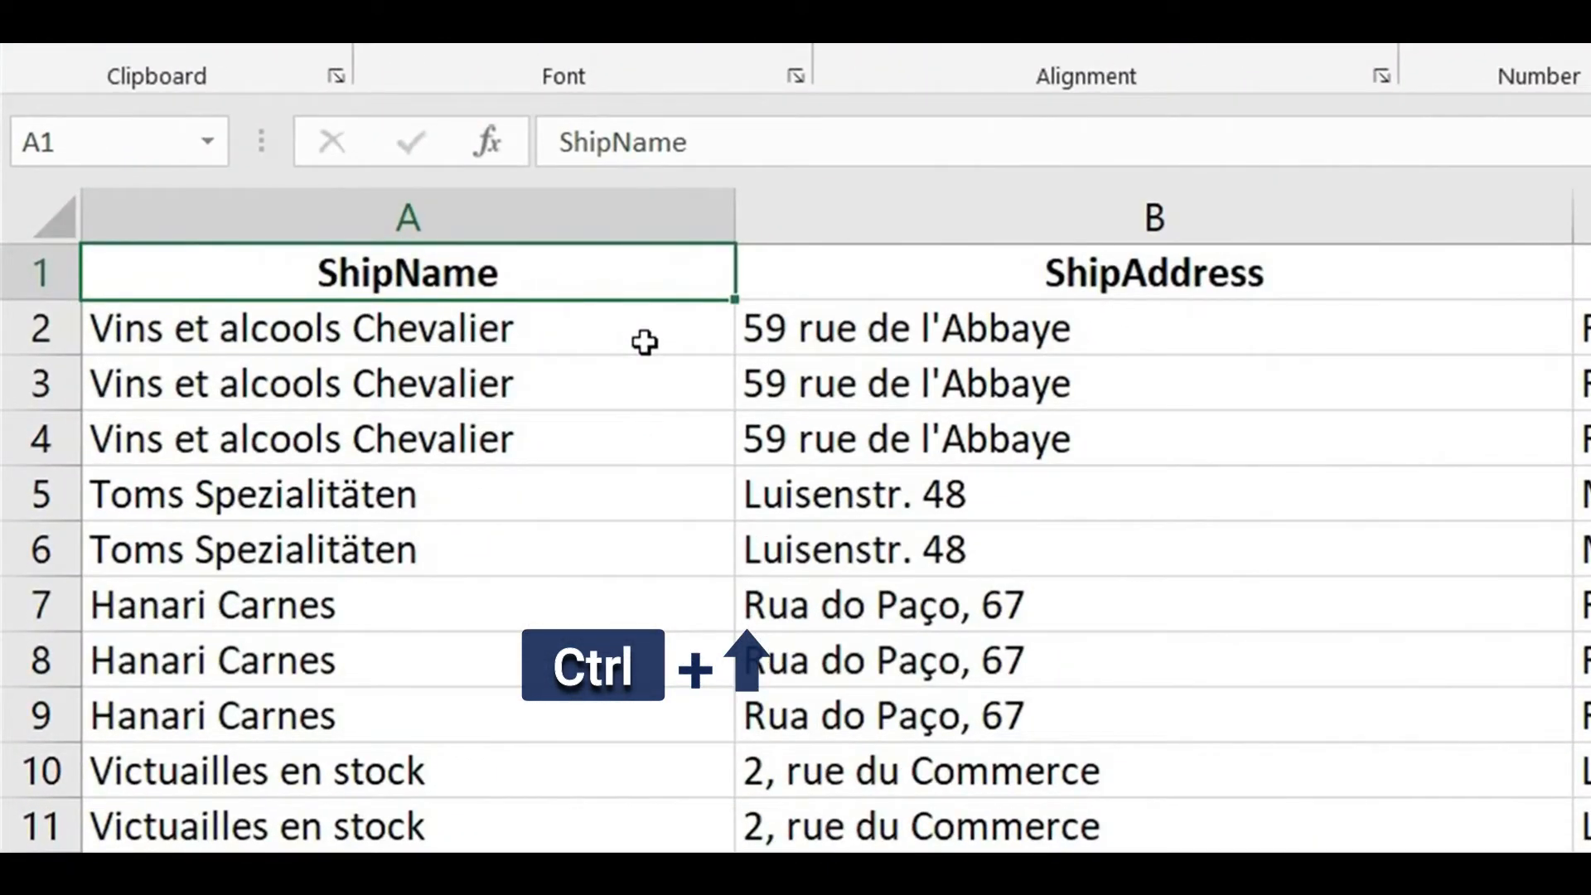
key(ctrl+Right)
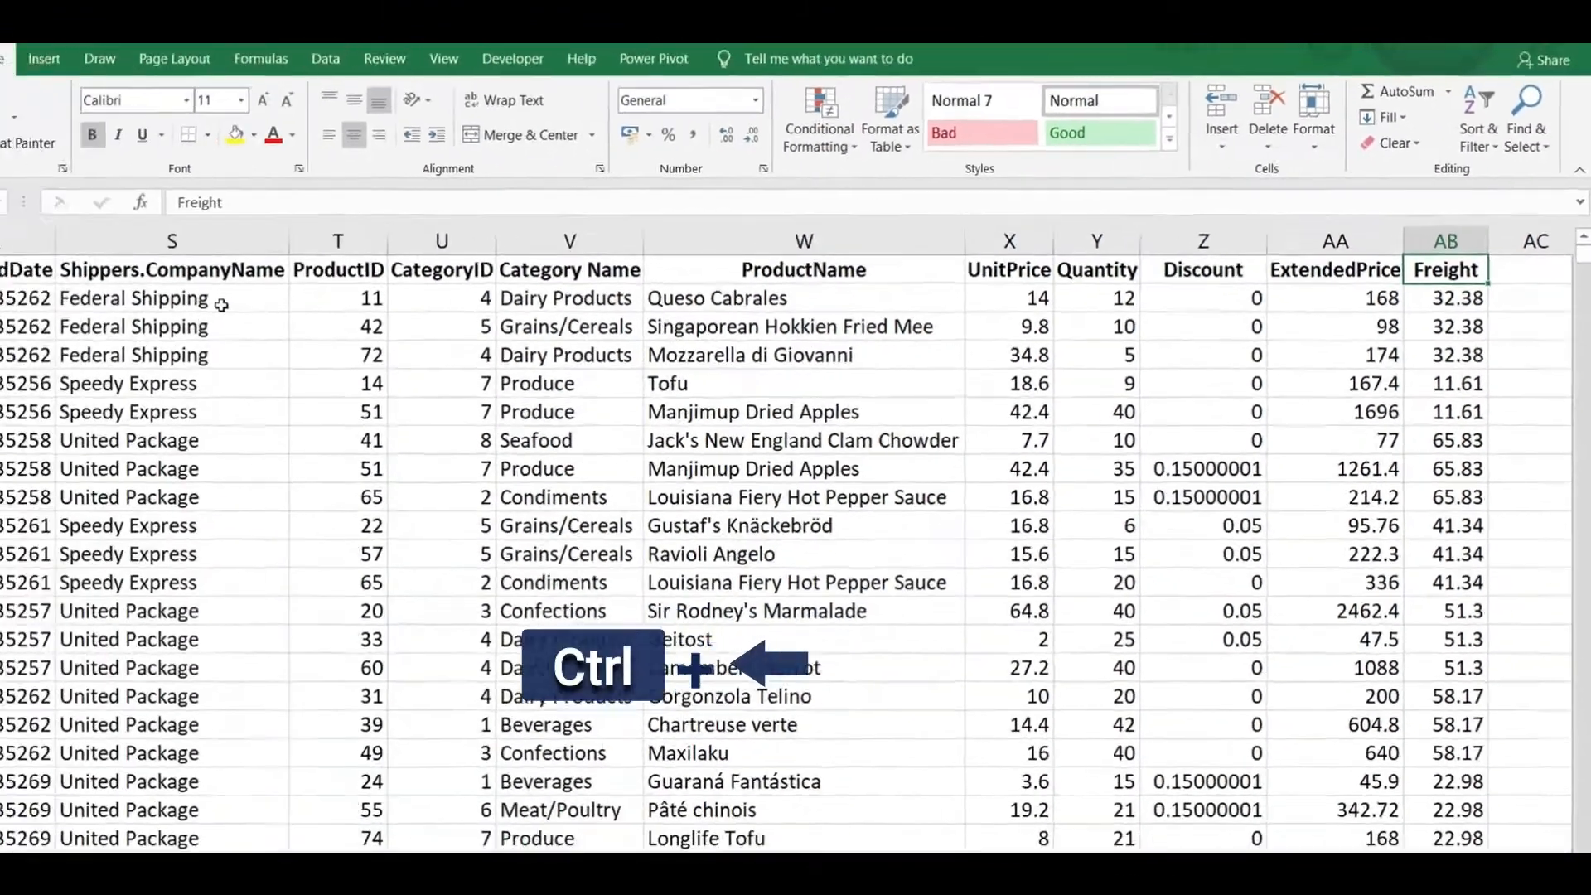
key(ctrl+Left)
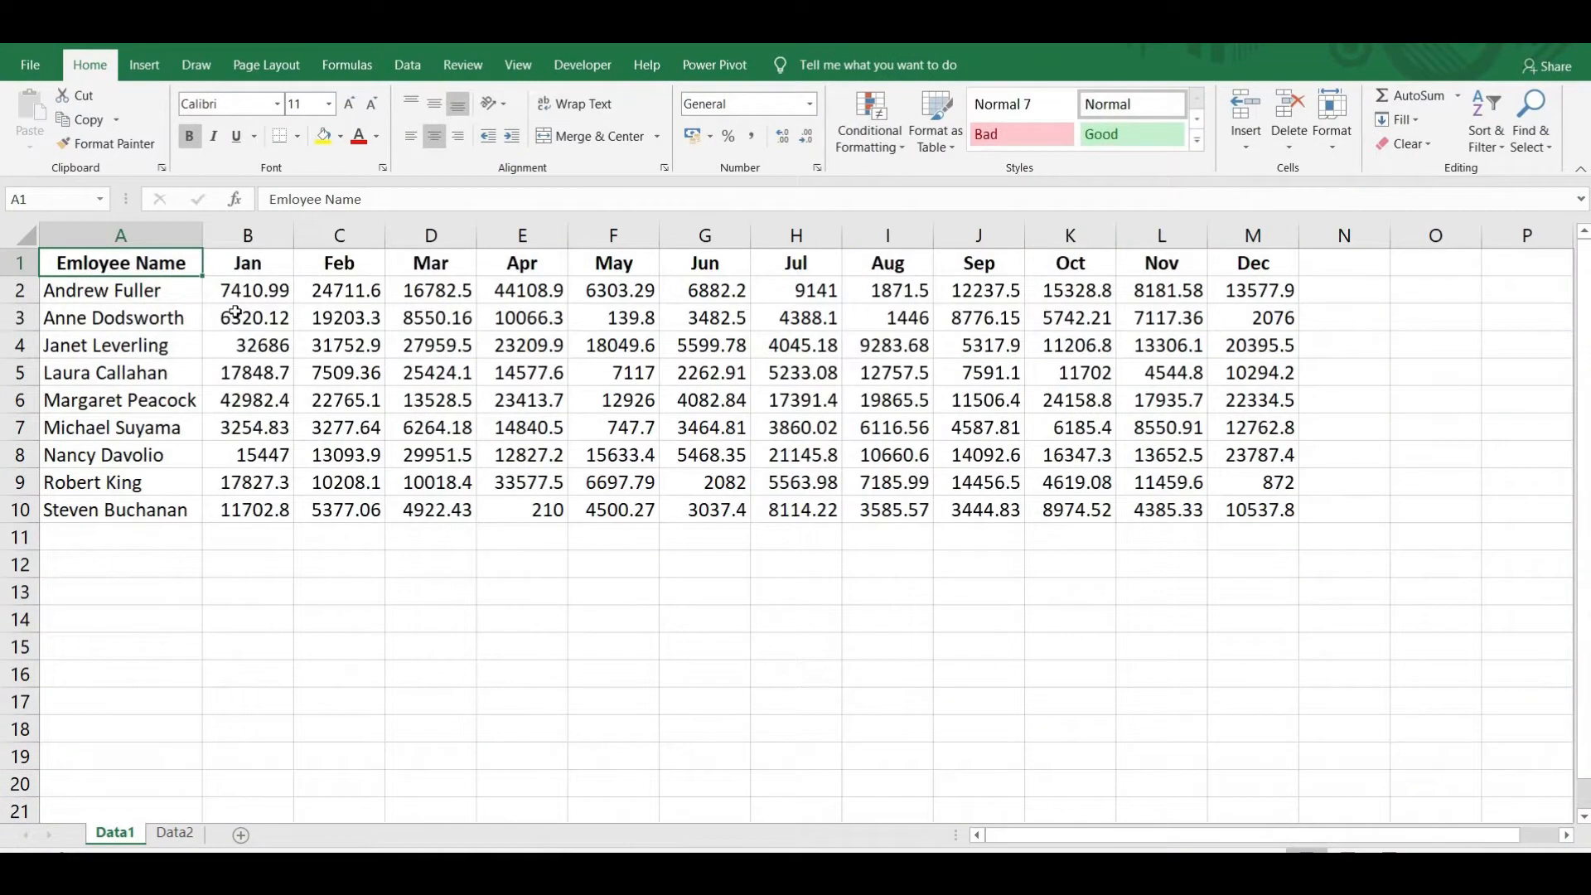
- Select the entire table on the Data1 sheet, and drop the selection by moving to A3 and back to A1
key(ctrl+a)
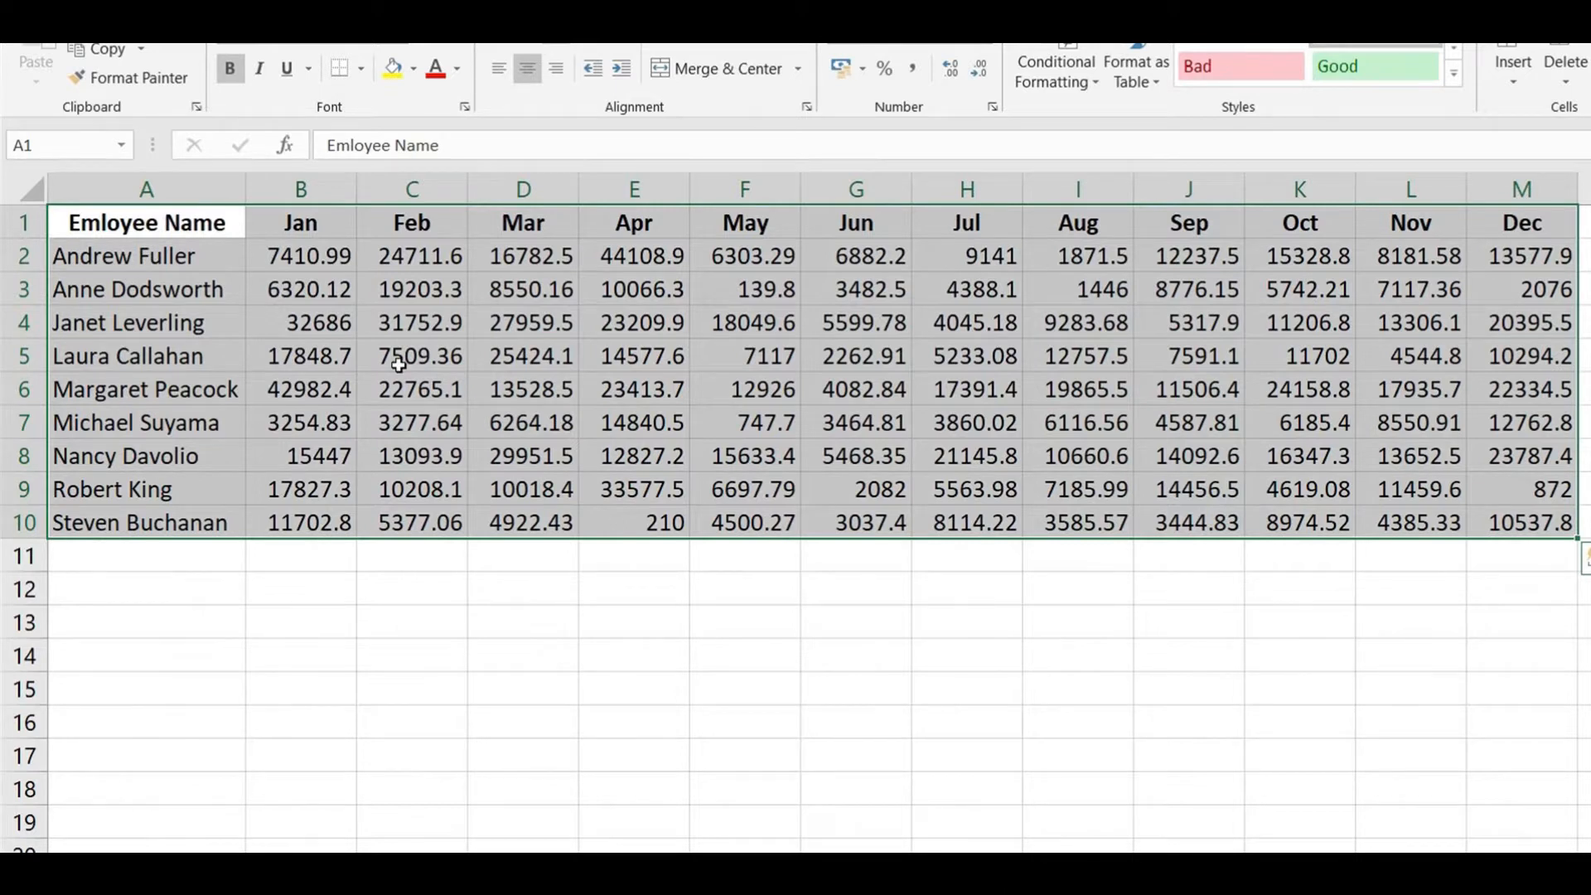
key(Down)
key(Down)
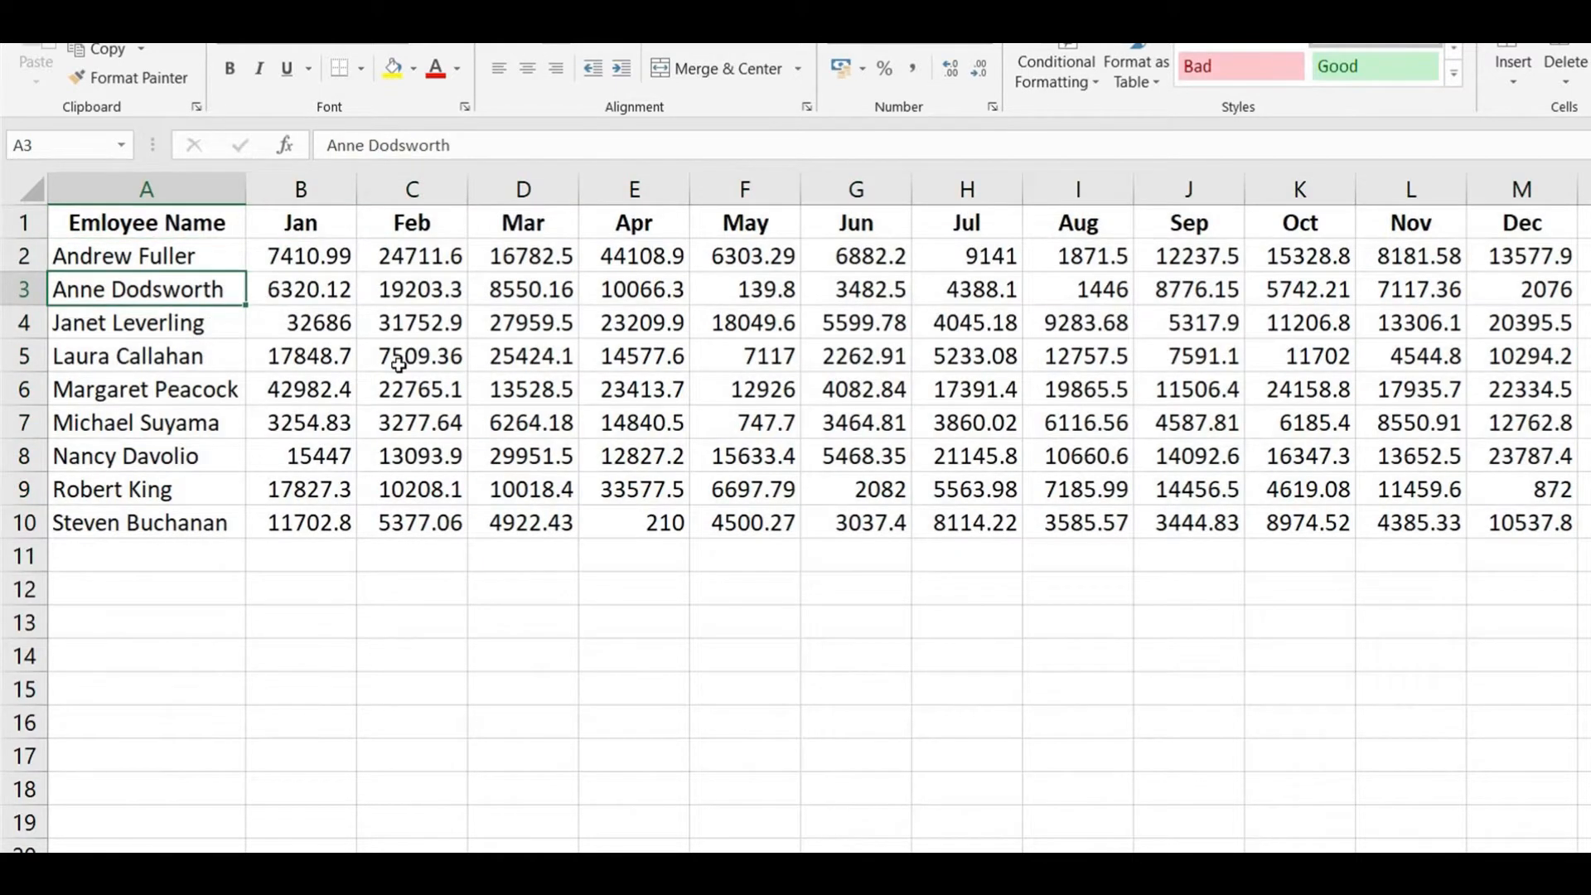
key(Up)
key(Up)
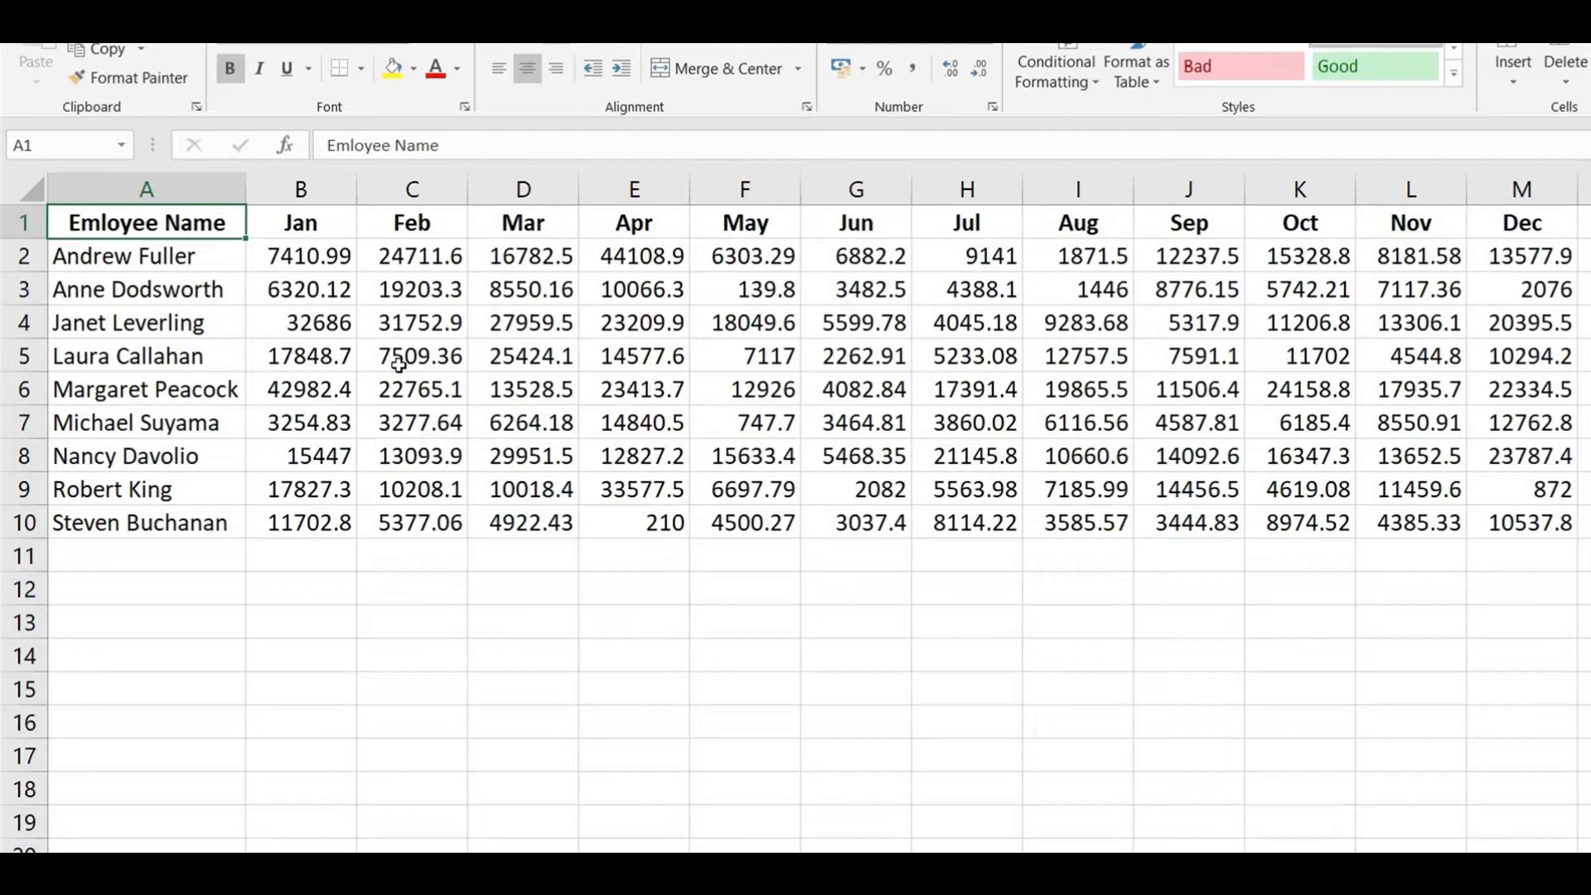
- Select the whole data table A1:M10 and move the active cell down to A7 while keeping the selection
key(ctrl+a)
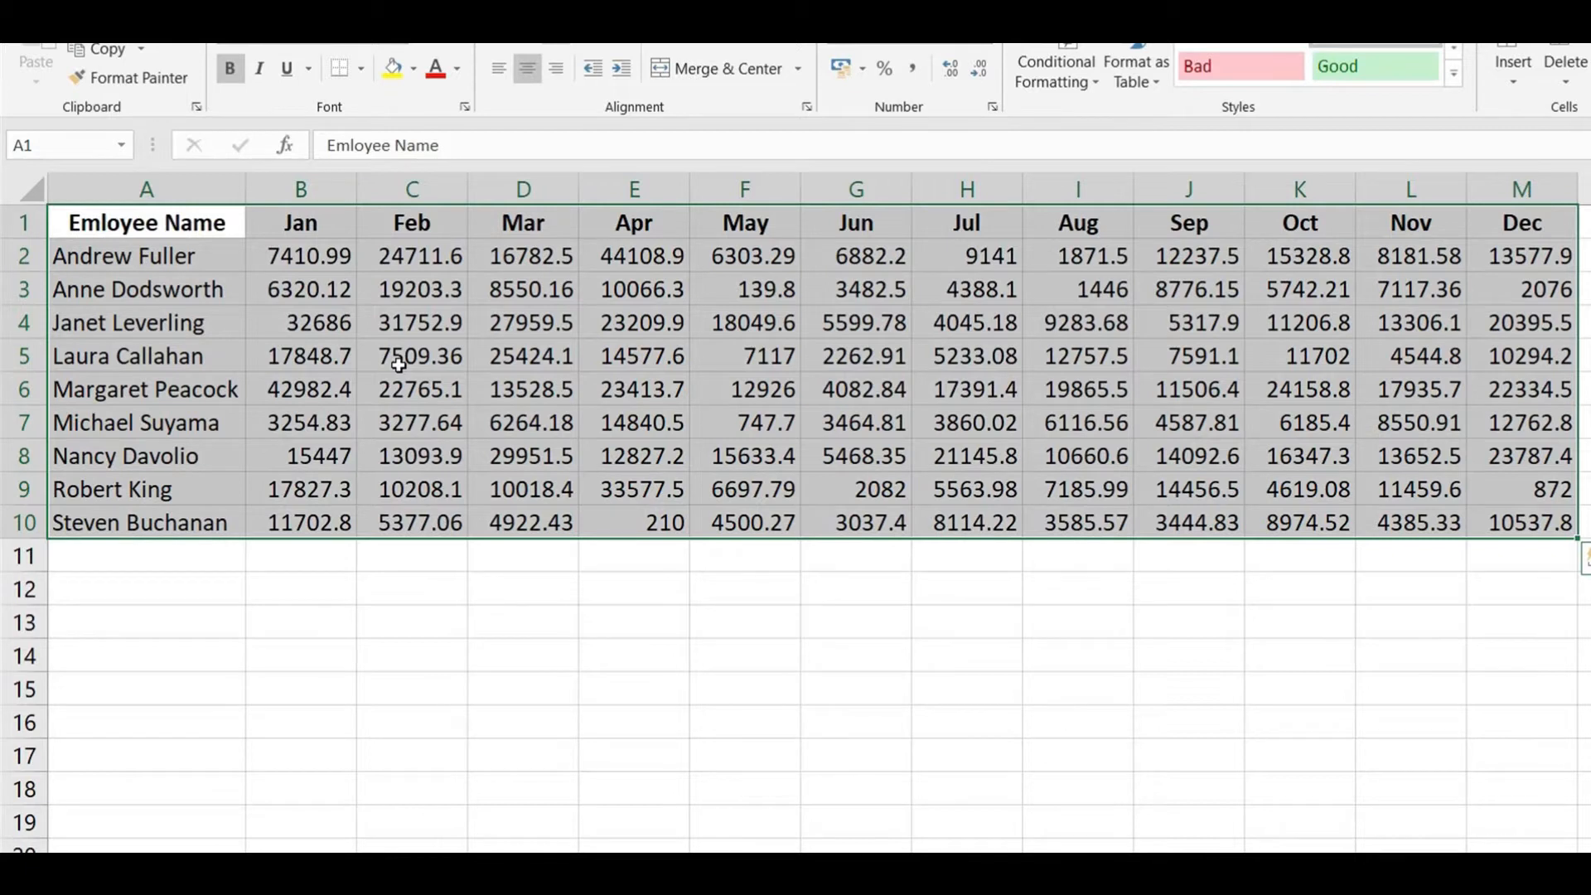
key(Return)
key(Return)
key(Return)
key(Return)
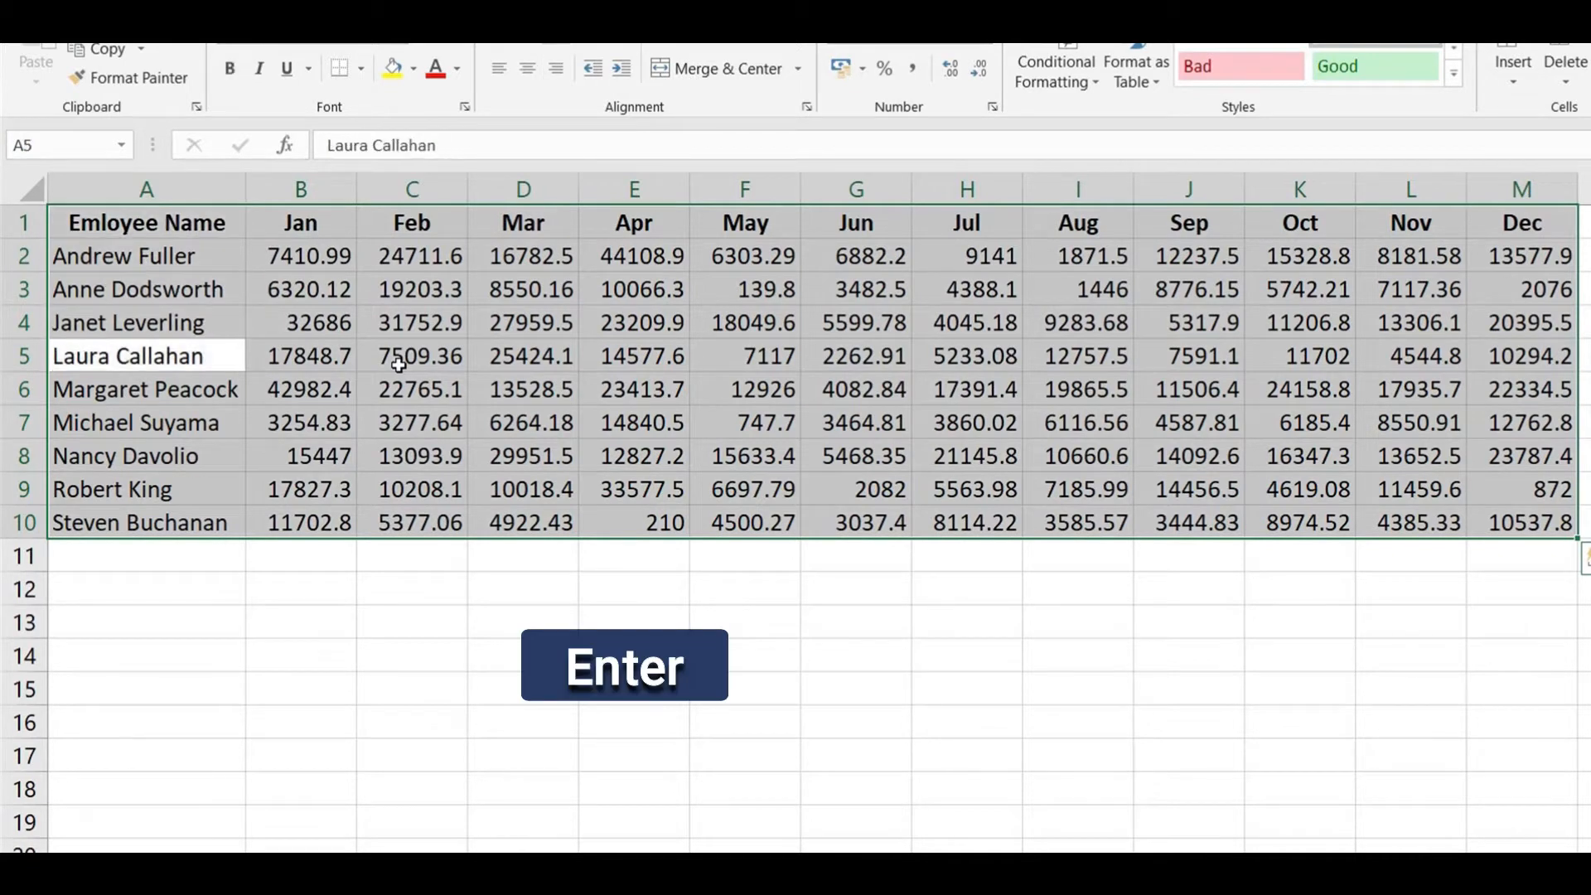
key(Return)
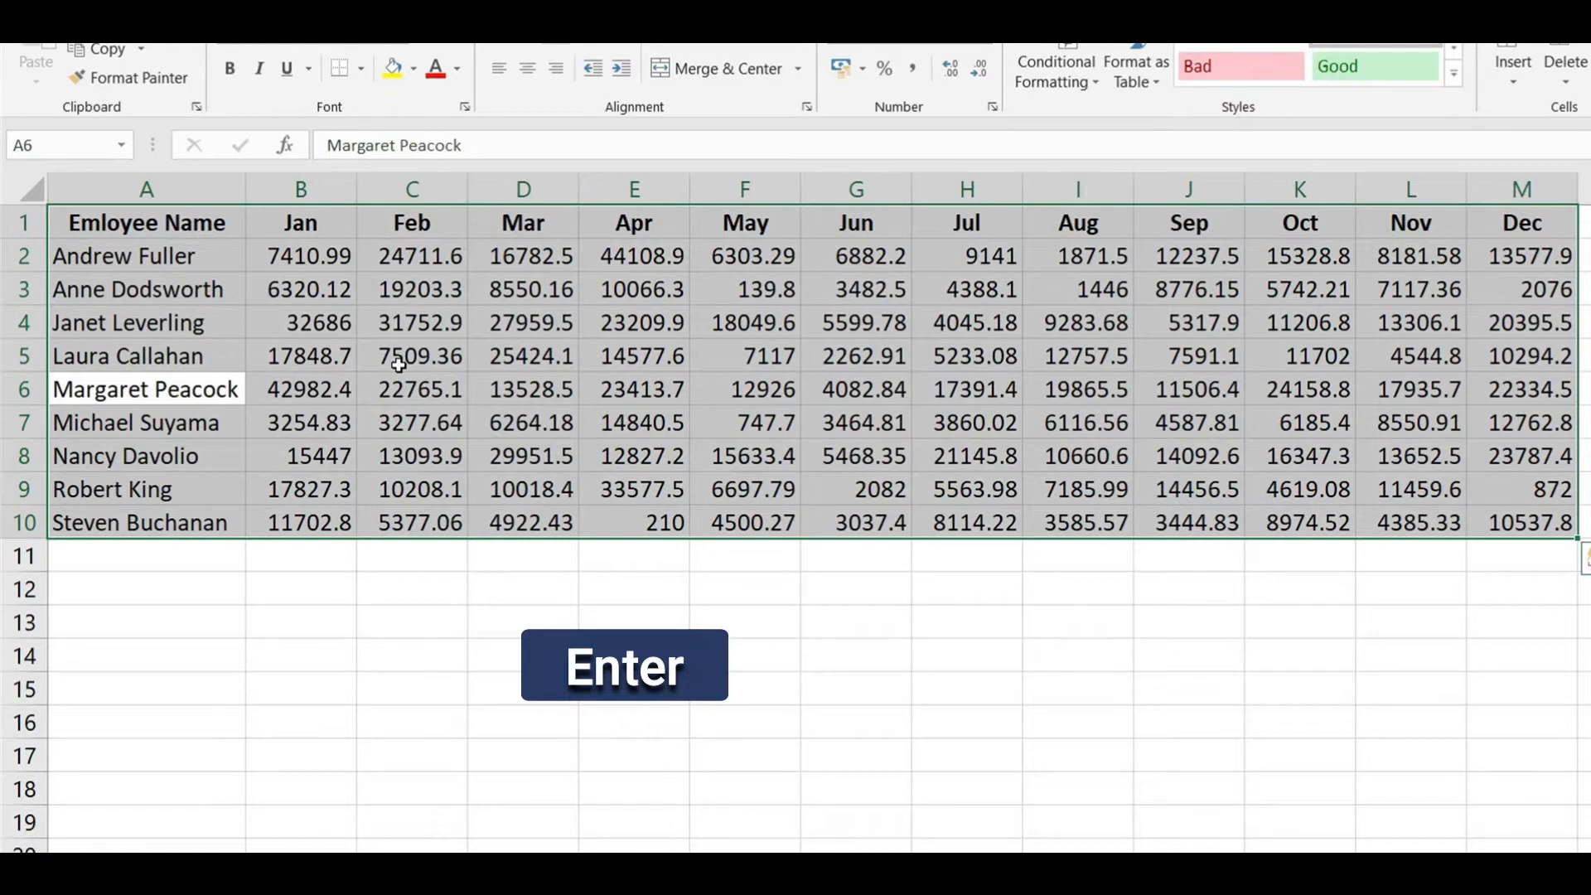
key(Return)
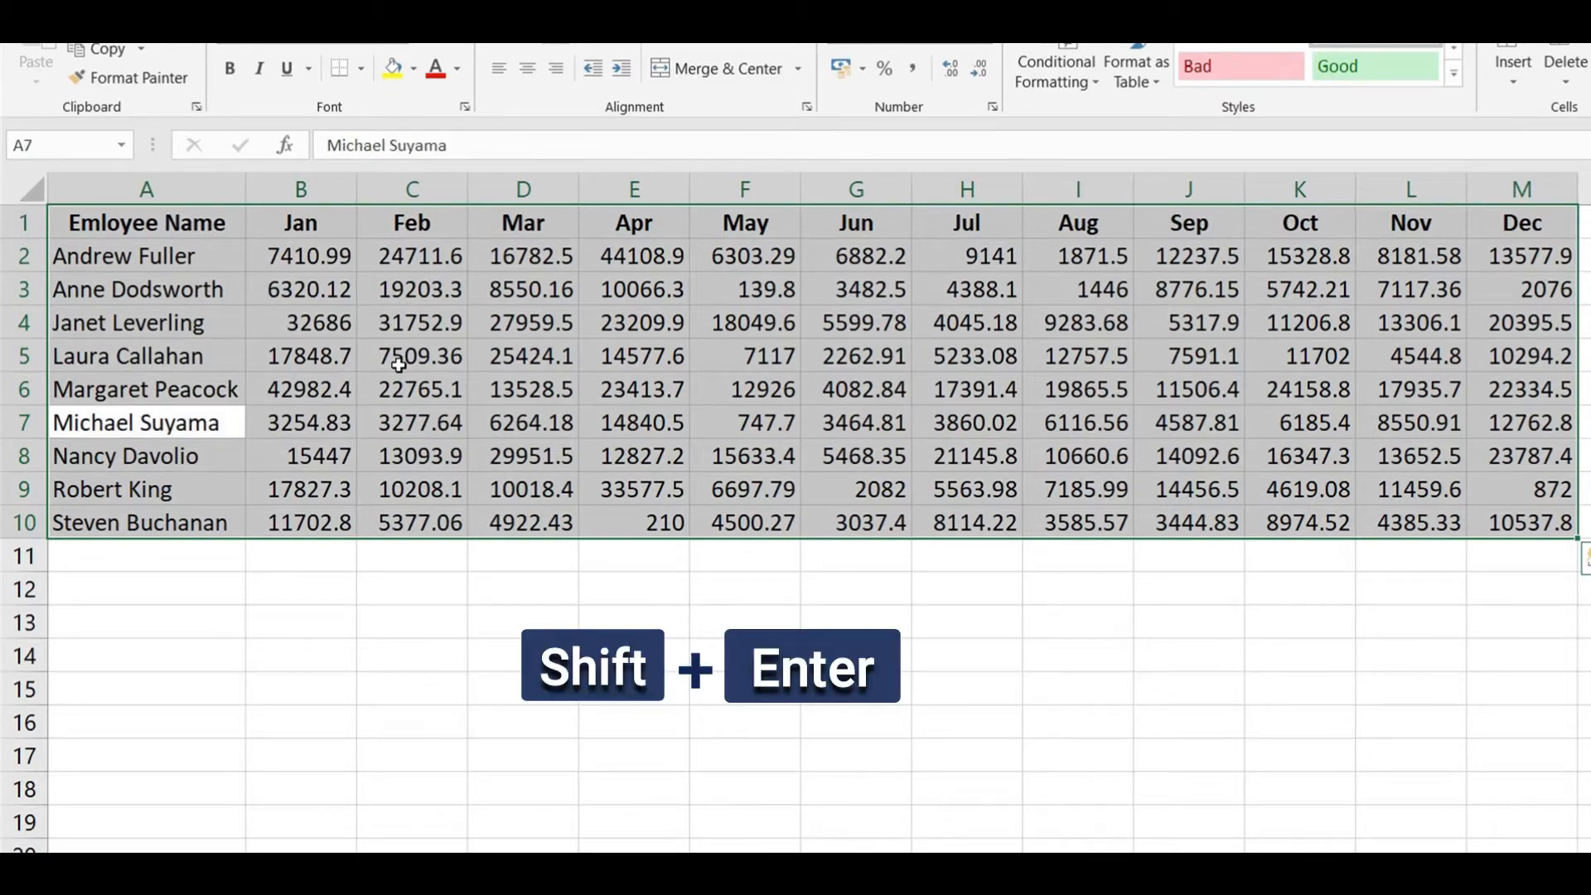
- Move the active cell back up from A7 to A1 within the selected table
key(shift+Return)
key(shift+Return)
key(shift+Return)
key(shift+Return)
key(shift+Return)
key(shift+Return)
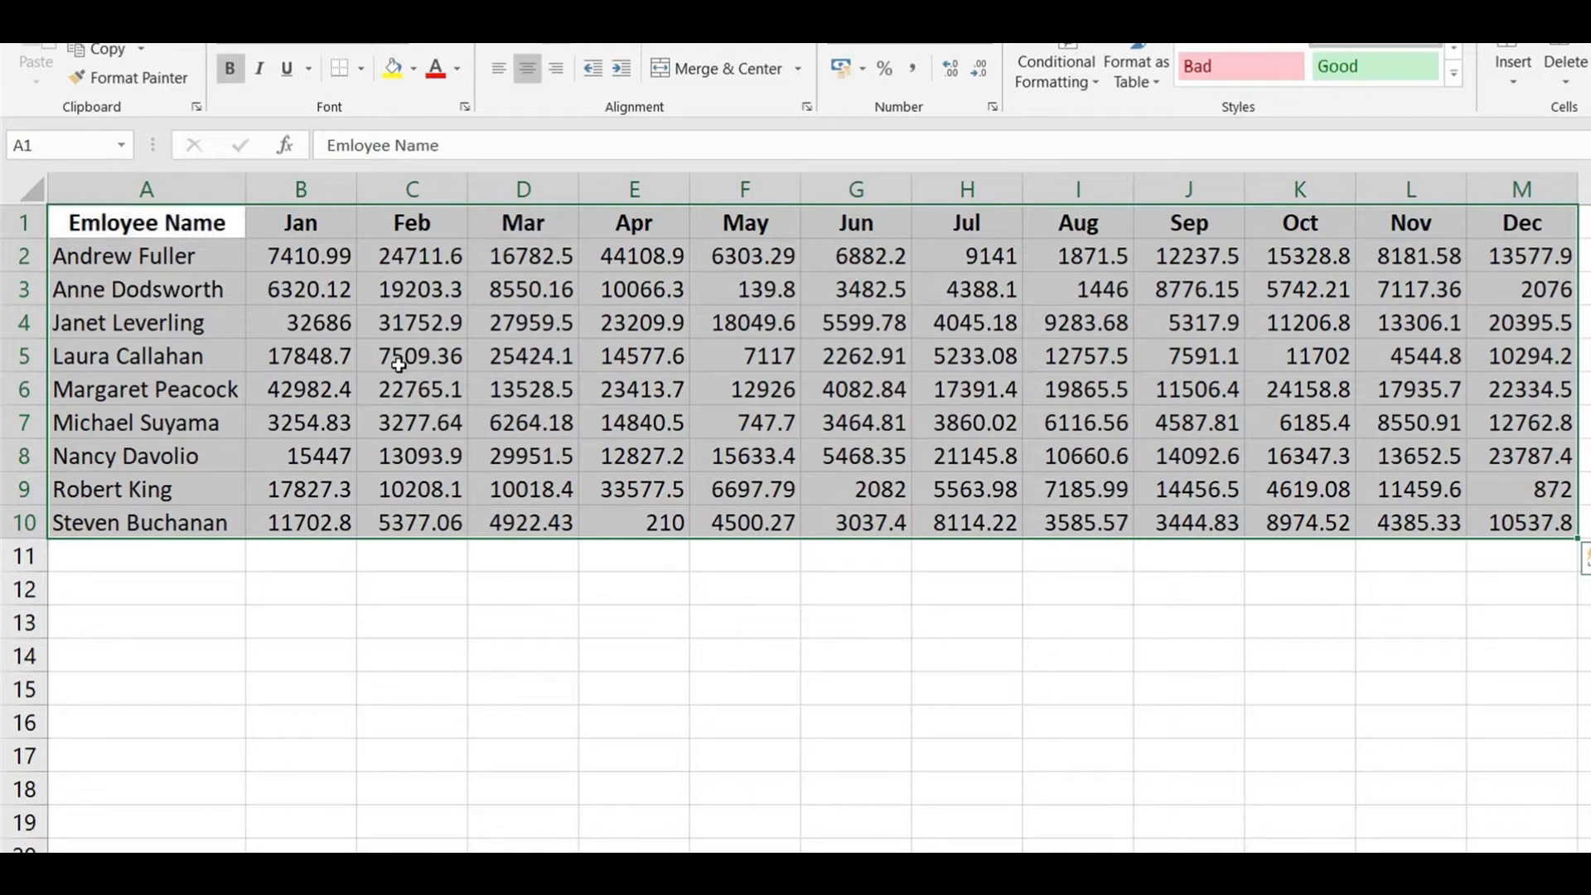
- Move the active cell along the header row to Sep in J1 while keeping the table selected
key(Tab)
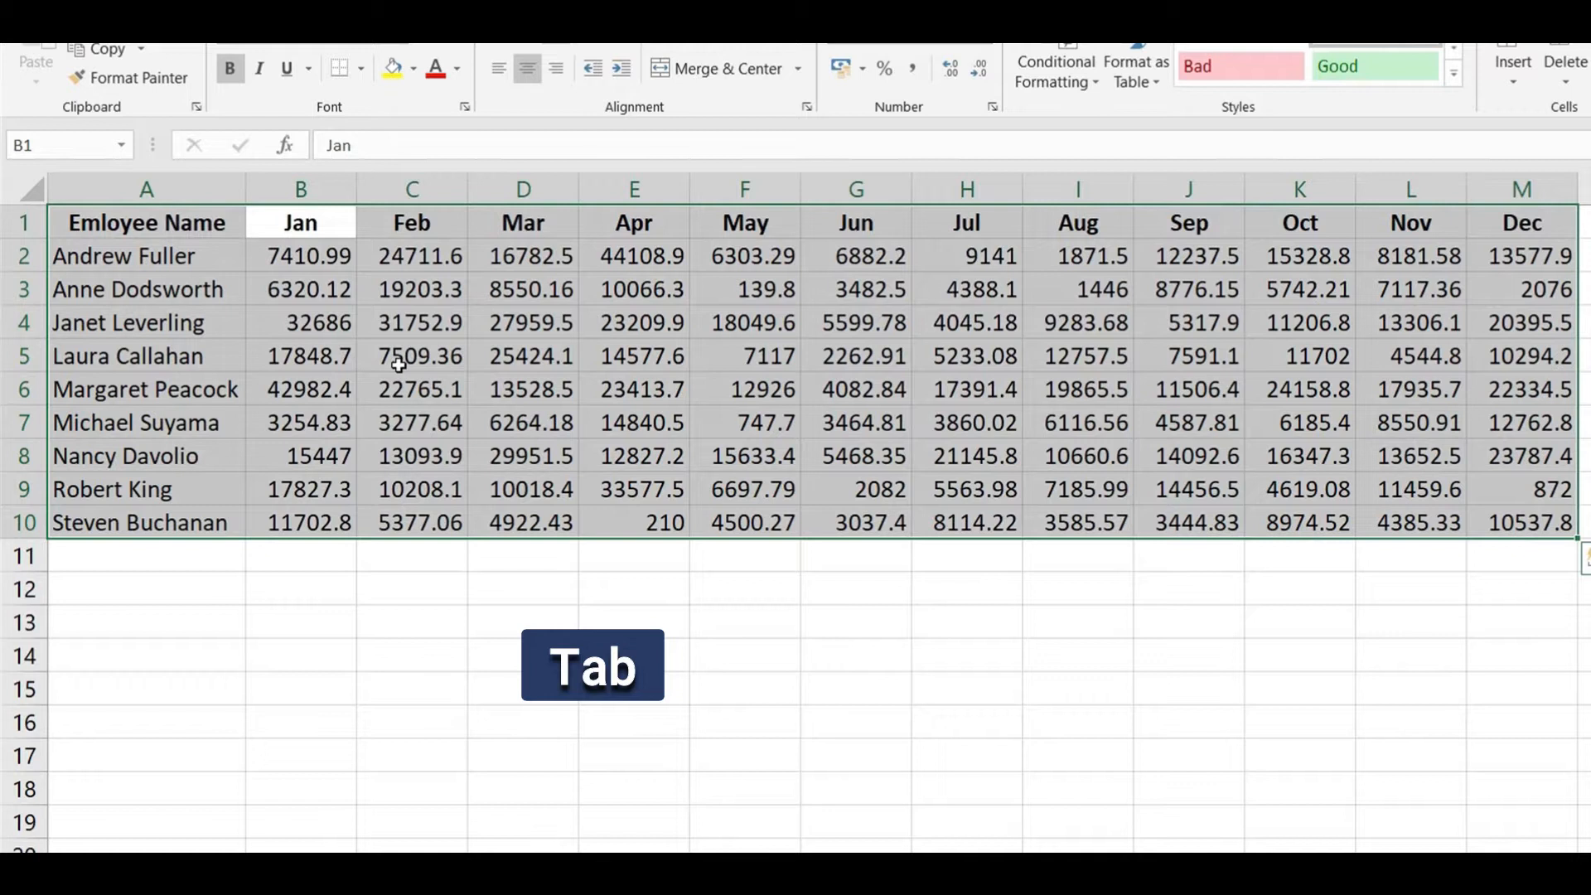
key(Tab)
key(Tab)
key(Tab)
key(Tab)
key(Tab)
key(Tab)
key(Tab)
key(Tab)
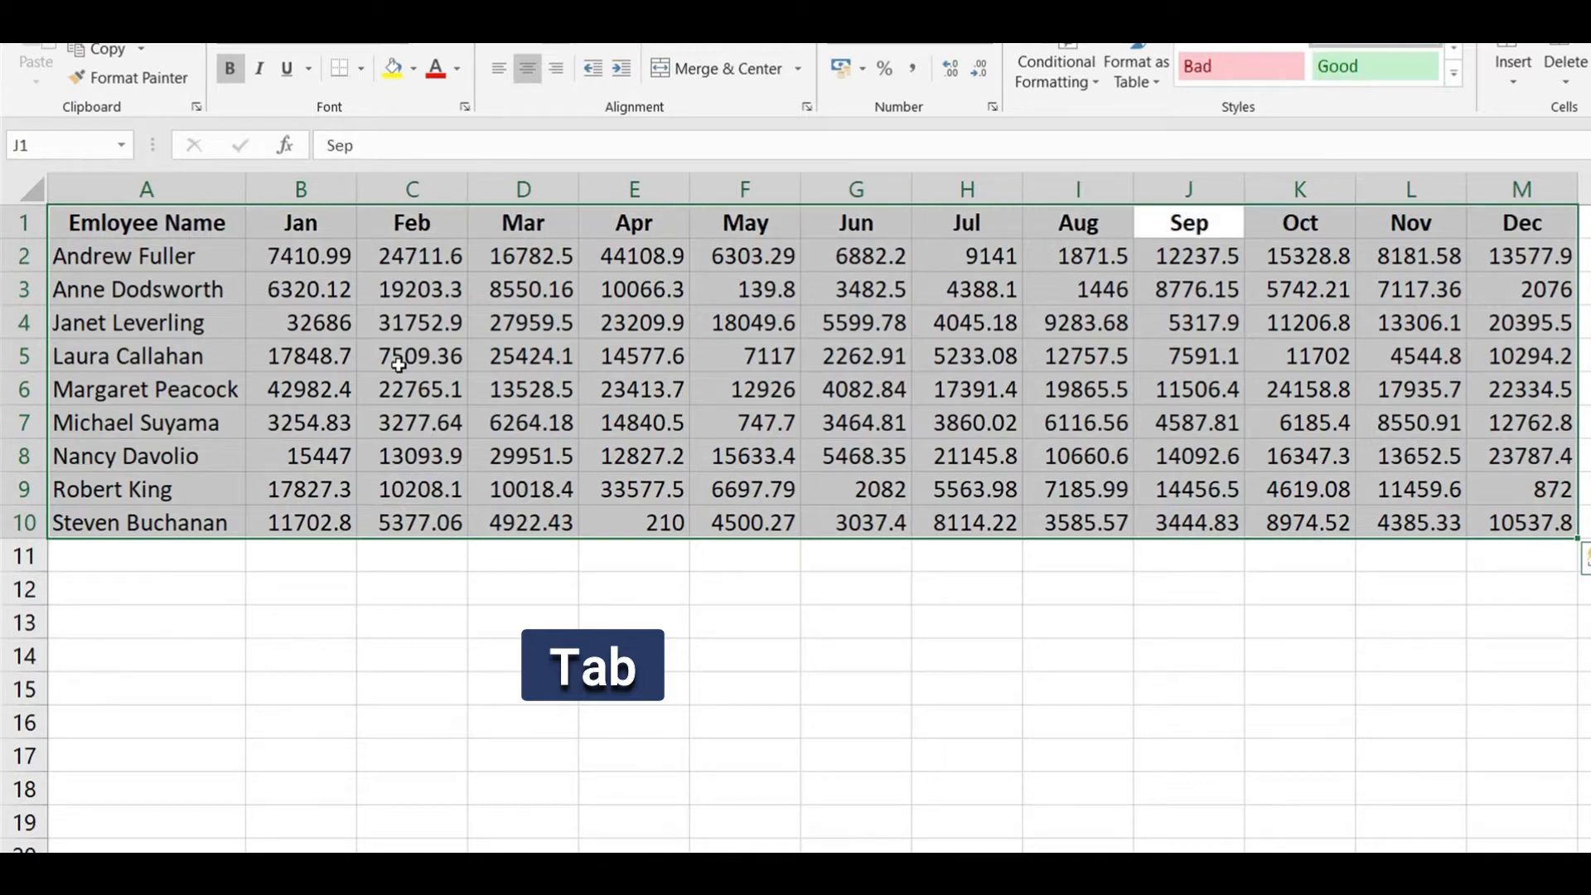
- Move the active cell back along the header row from J1 to A1 within the selected table
key(shift+Tab)
key(shift+Tab)
key(shift+Tab)
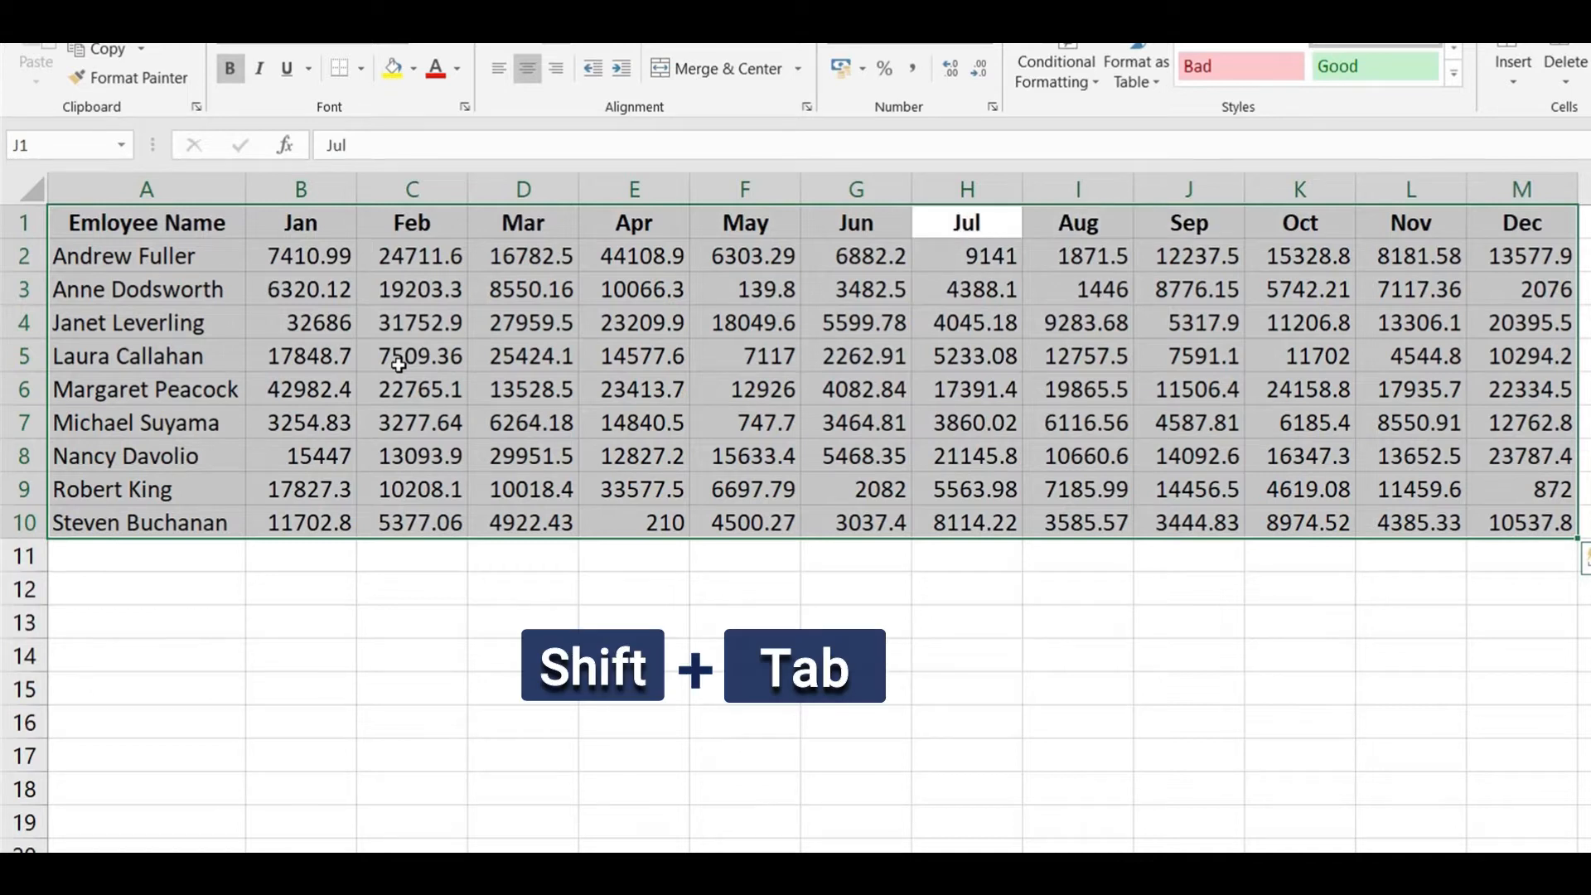
key(shift+Tab)
key(shift+Tab)
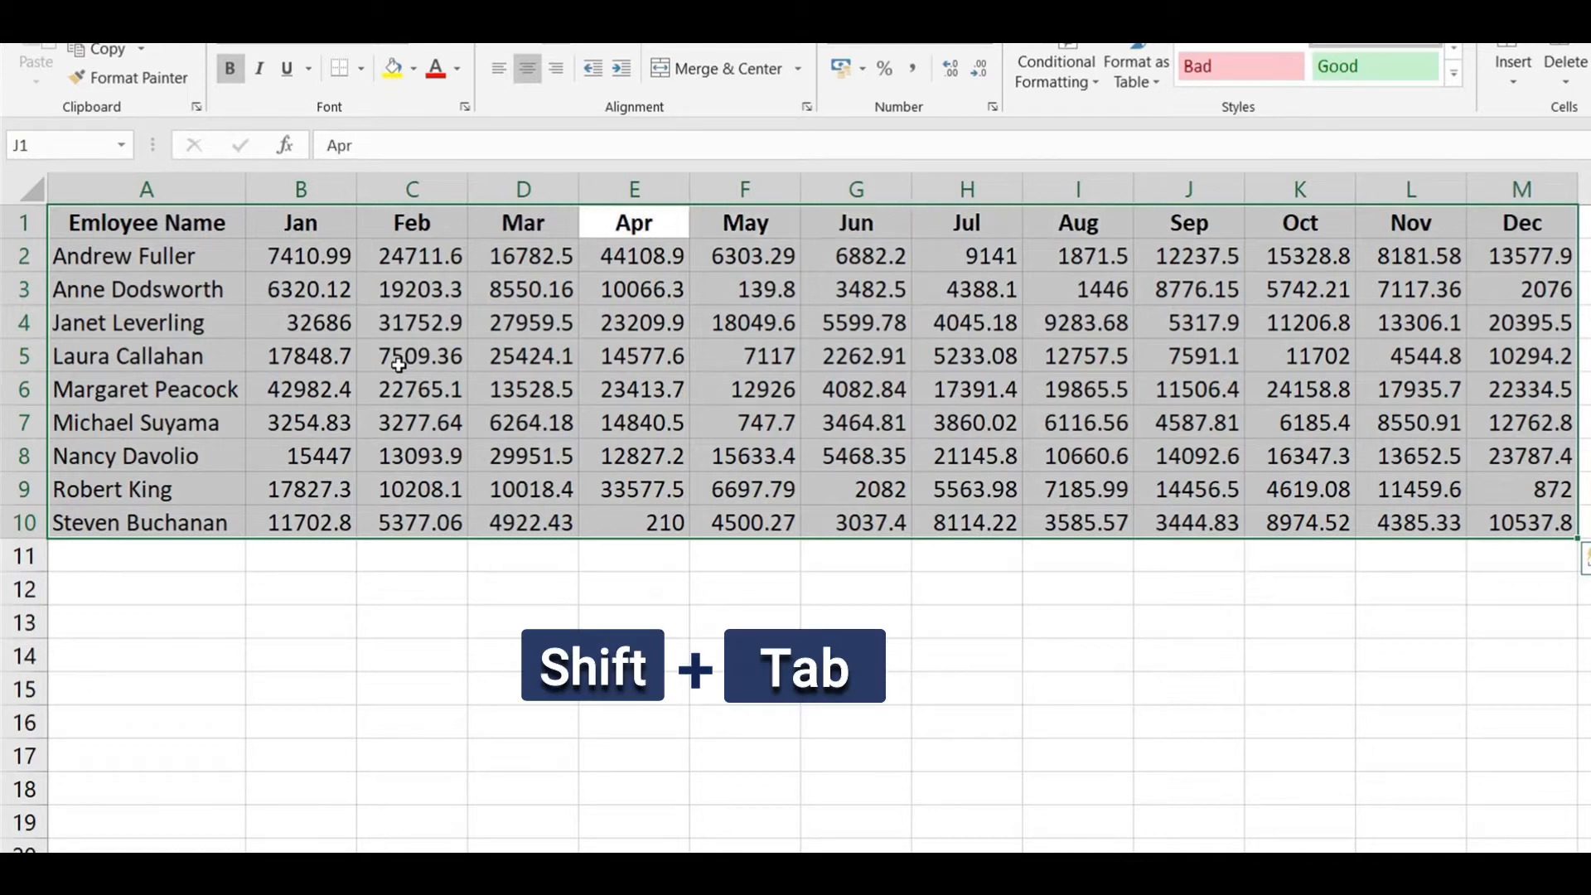
key(shift+Tab)
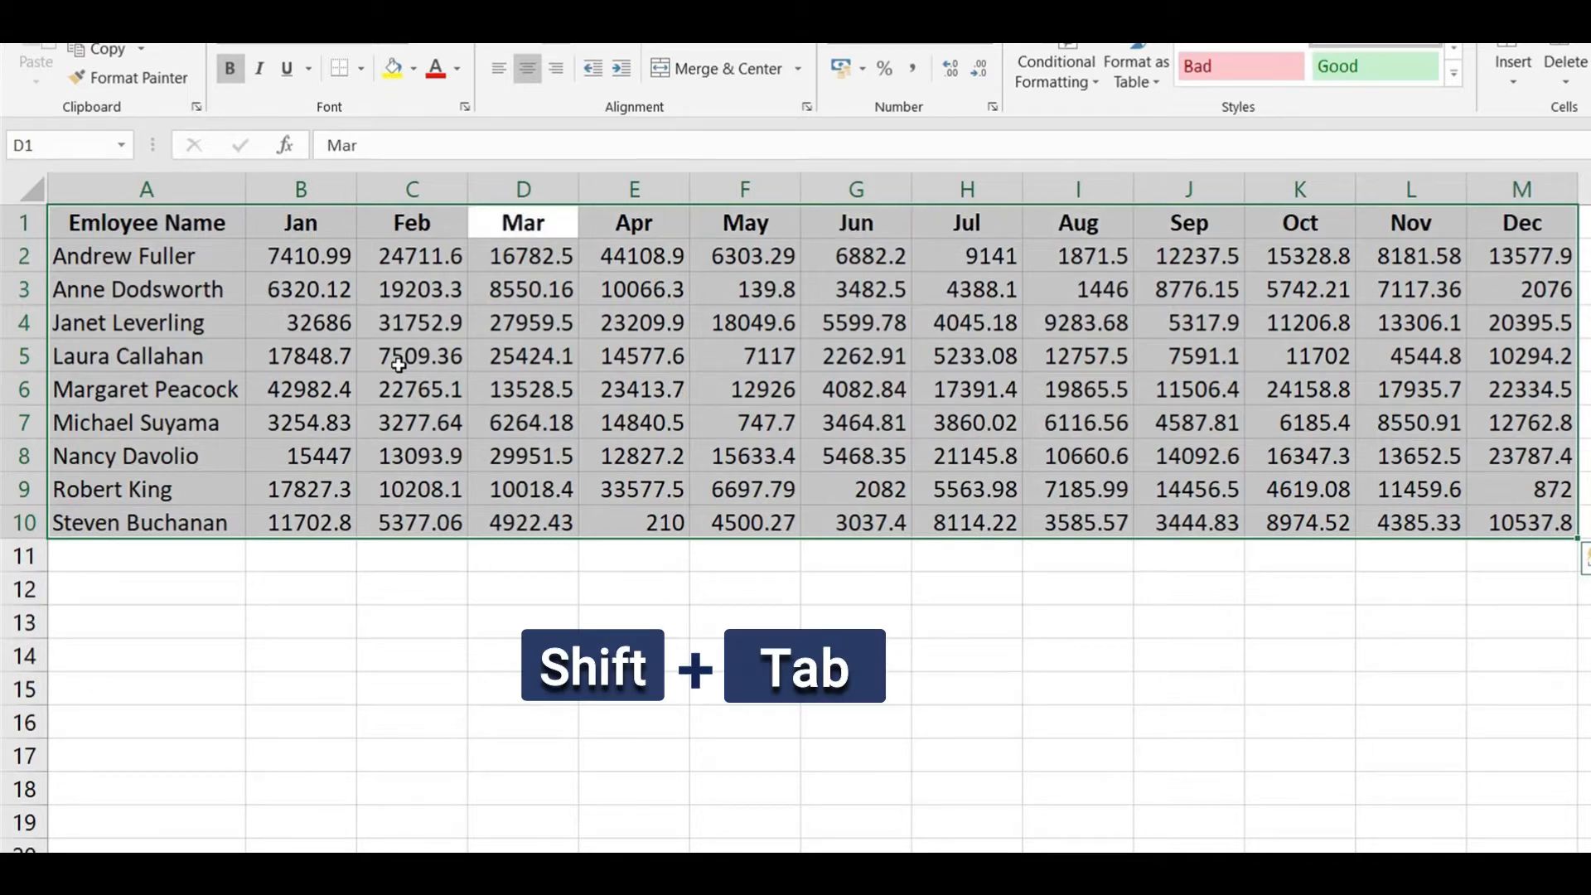
key(shift+Tab)
key(shift+Tab)
key(shift+Tab)
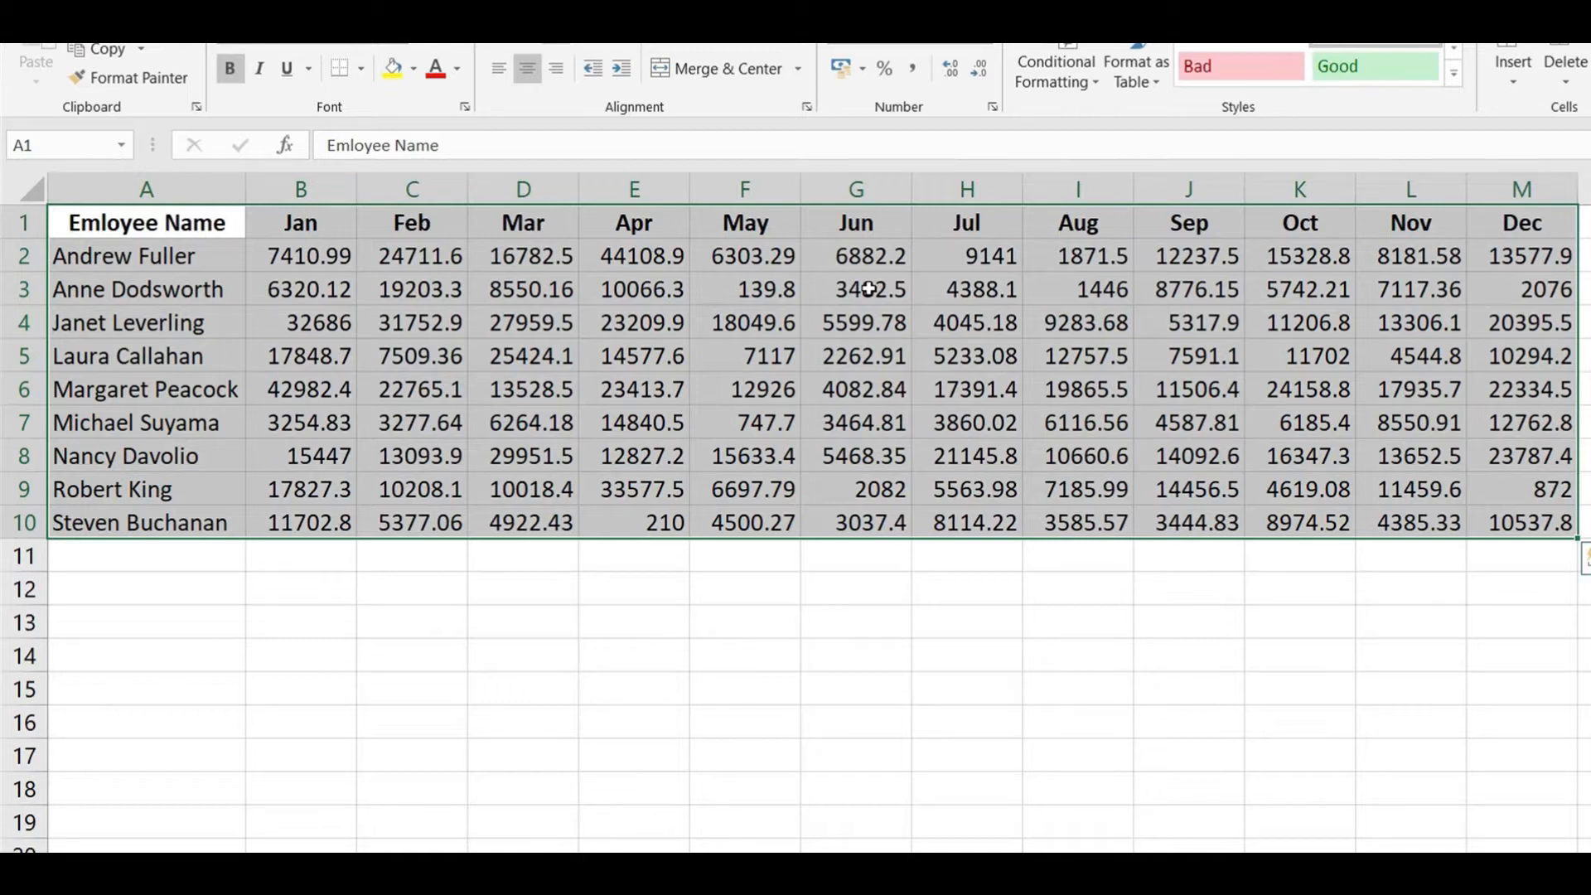
- Show the Quick Analysis options for the selected table and close them without applying any
key(ctrl+q)
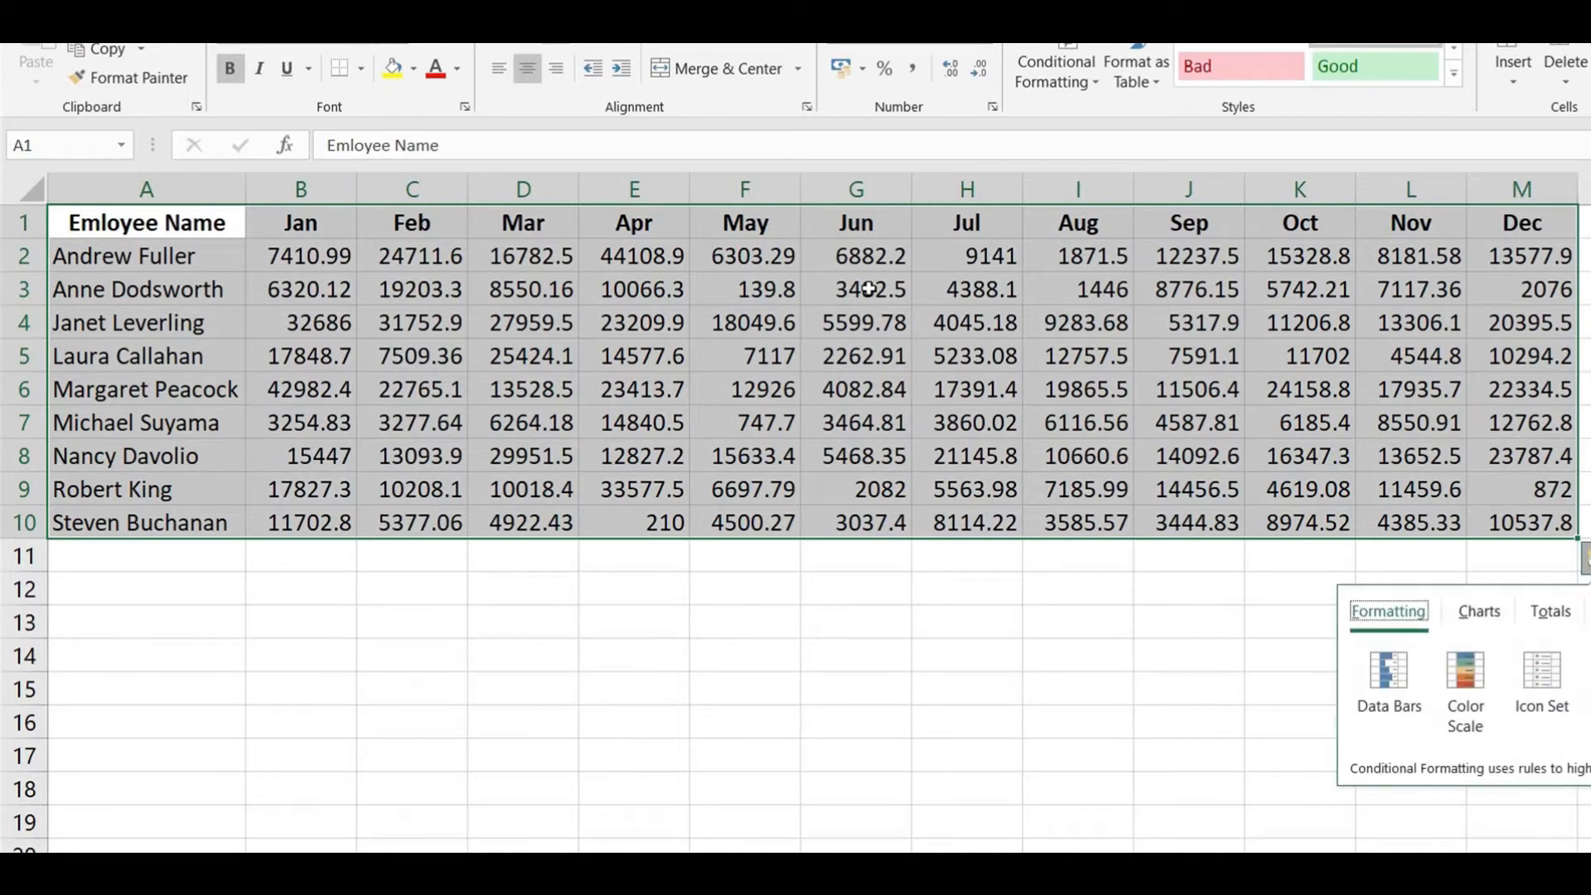
key(Escape)
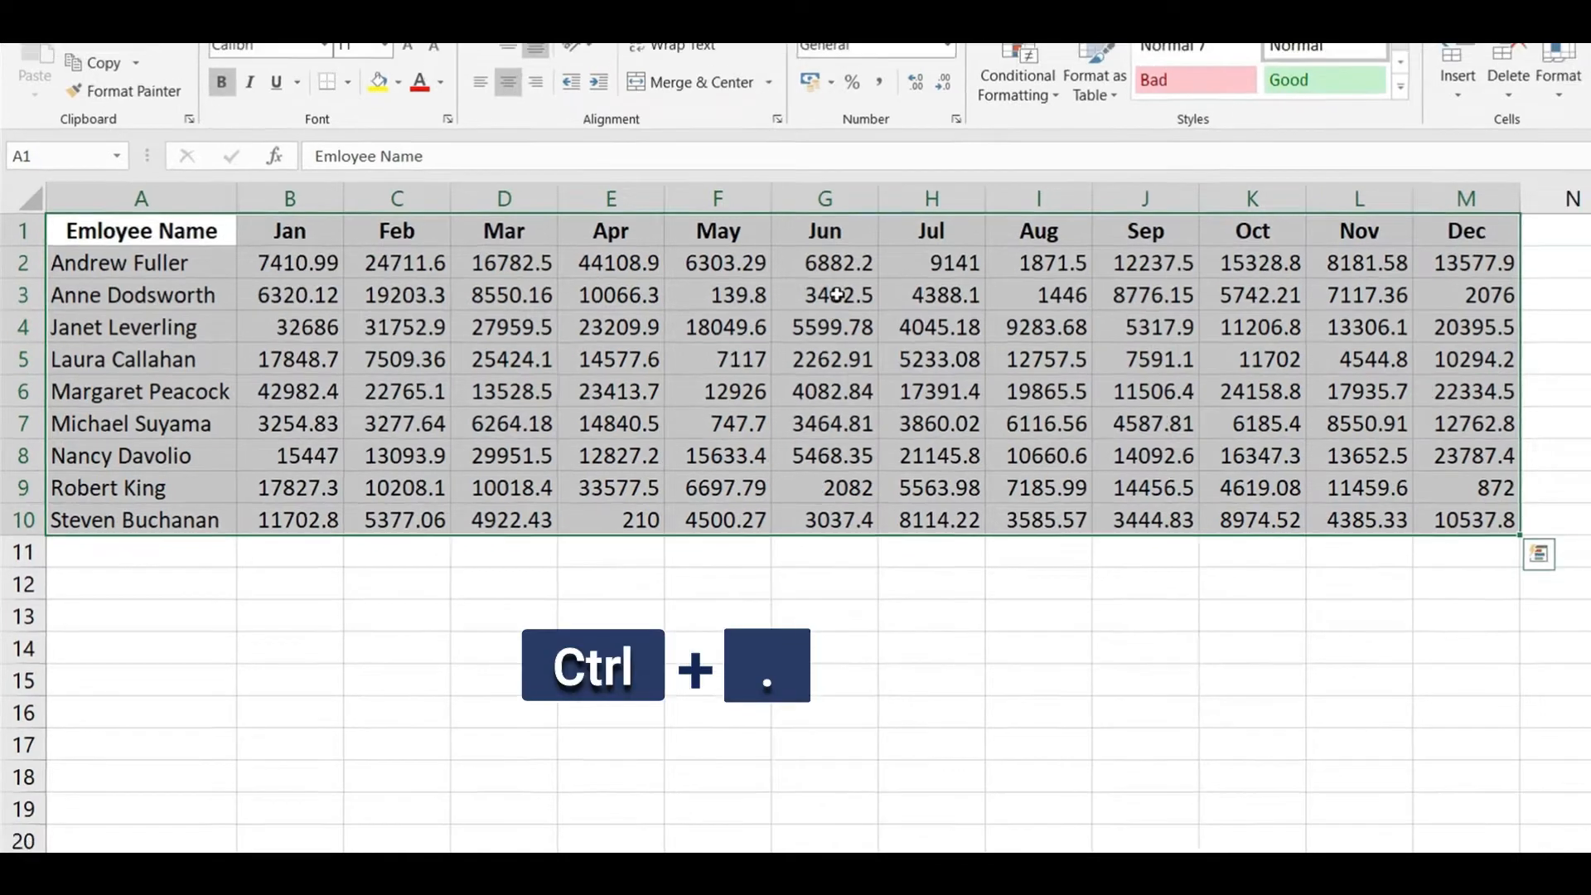
- Cycle the active cell clockwise through the four corners of the selected table, then clear the selection by returning to A1
key(ctrl+period)
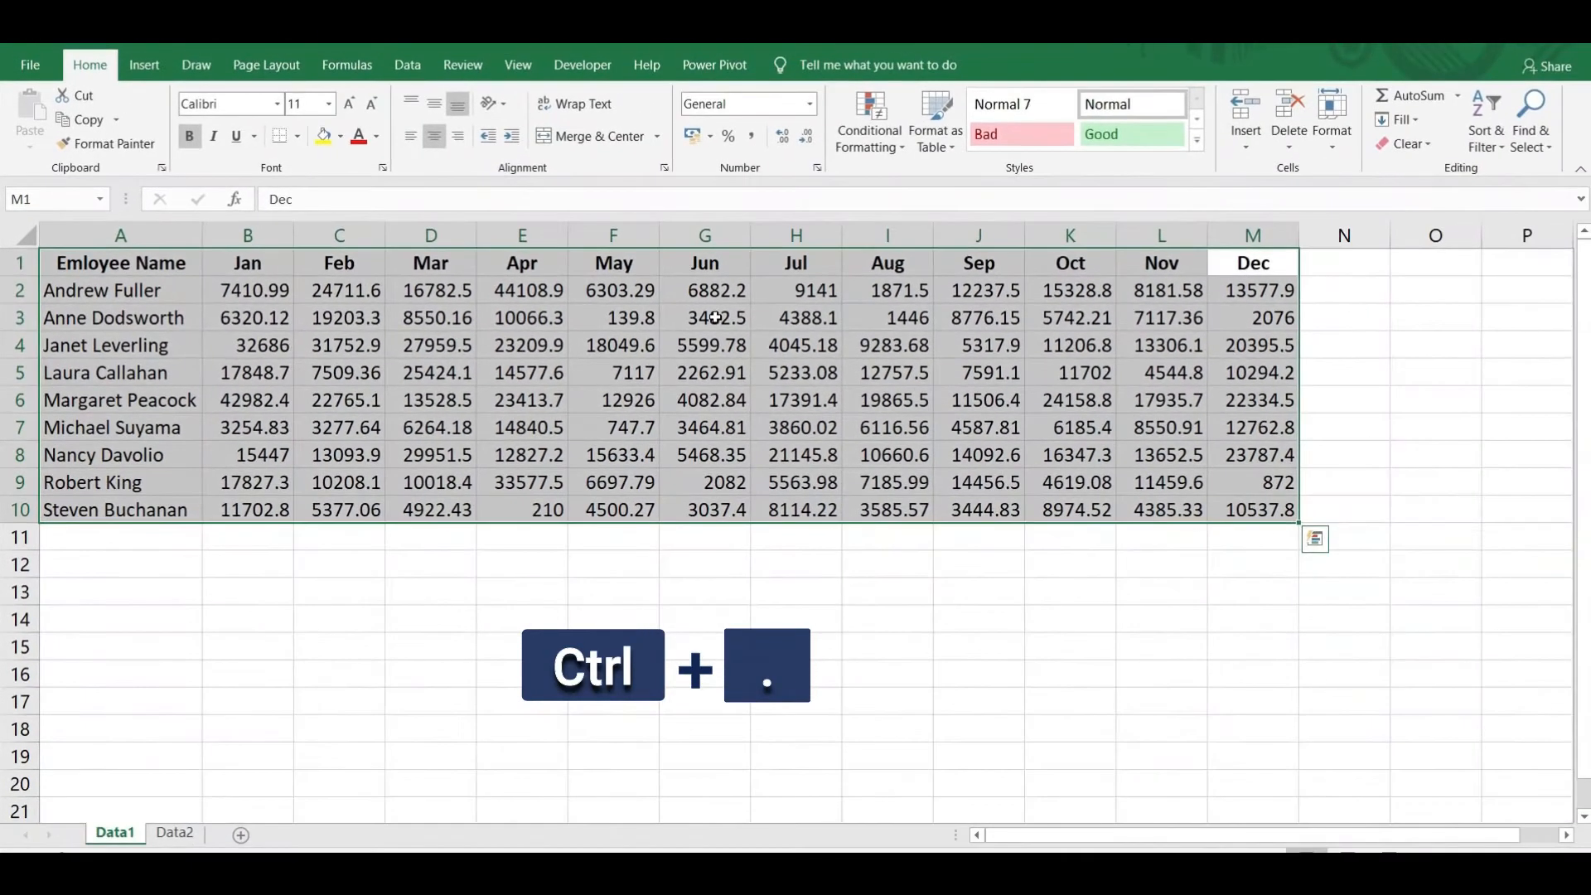
key(ctrl+period)
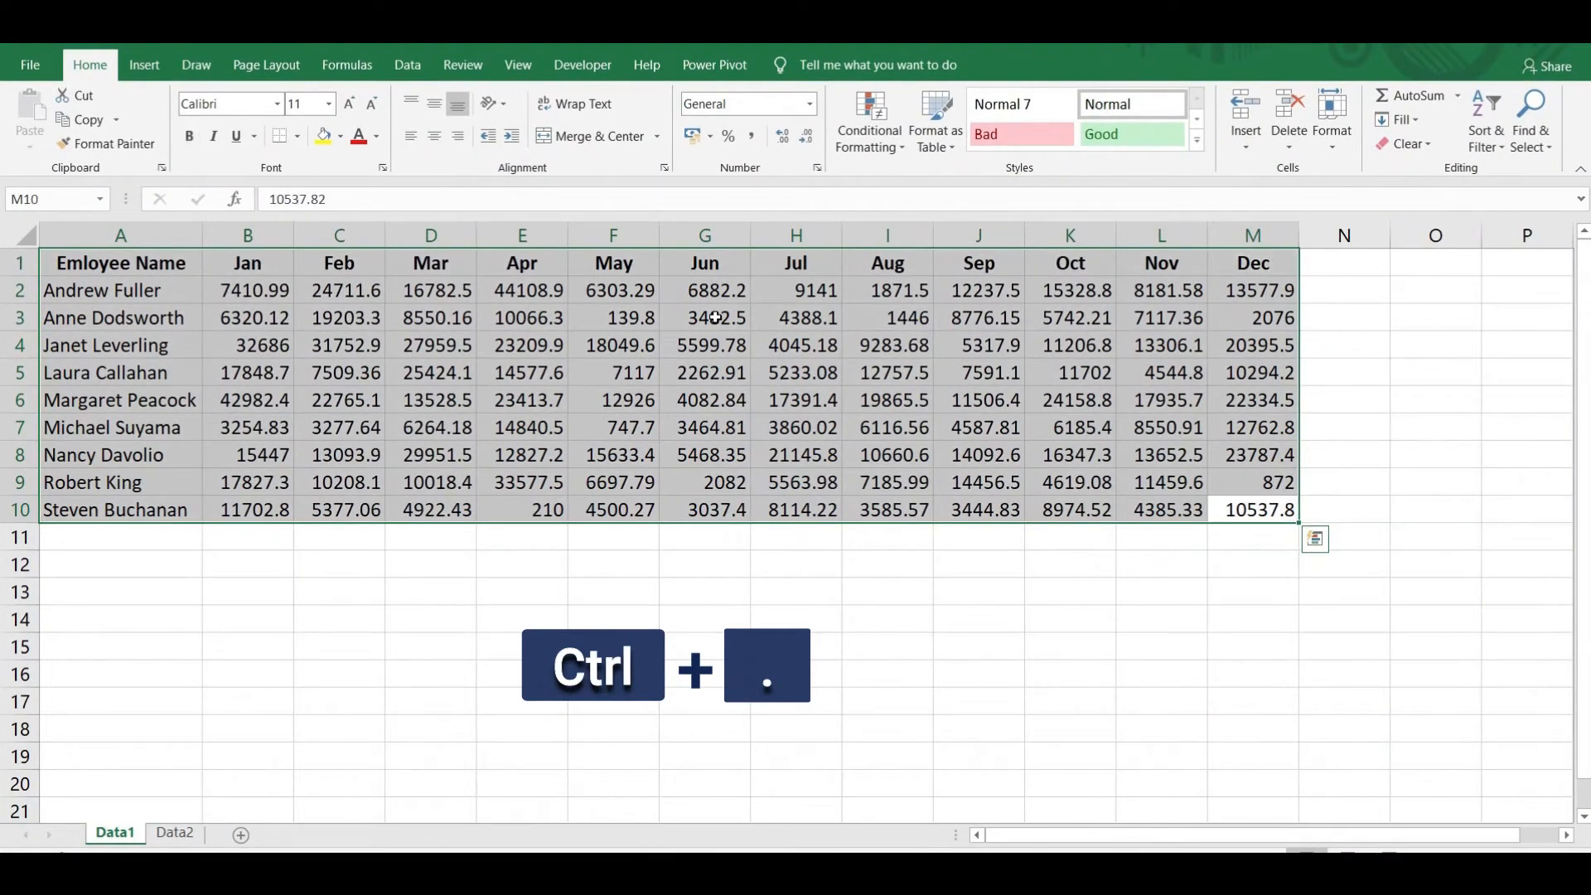
key(ctrl+period)
key(ctrl+period)
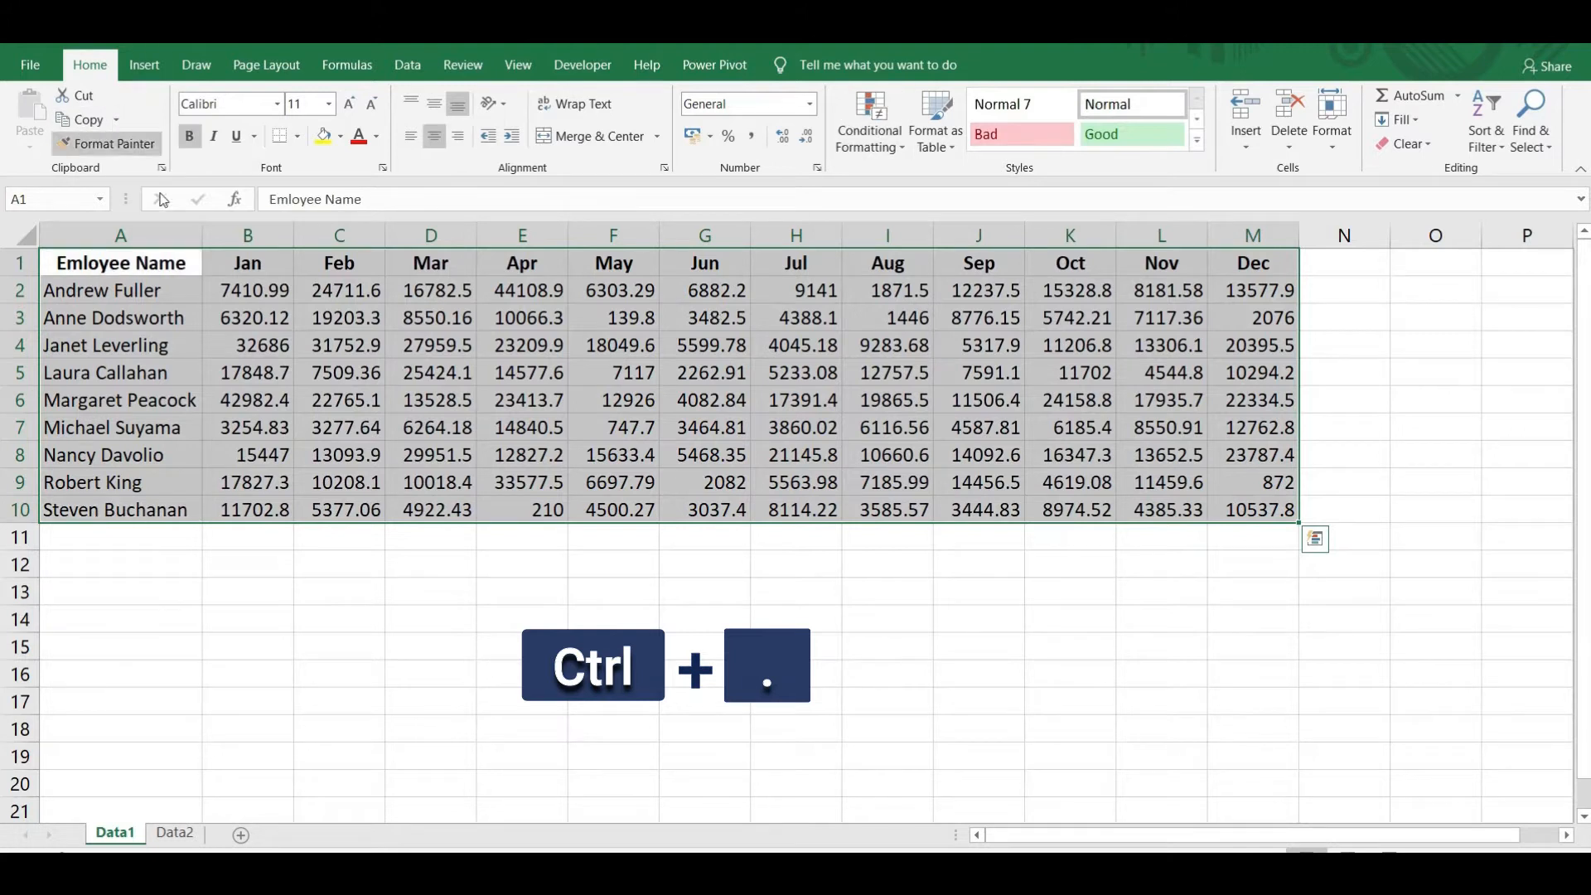
key(ctrl+period)
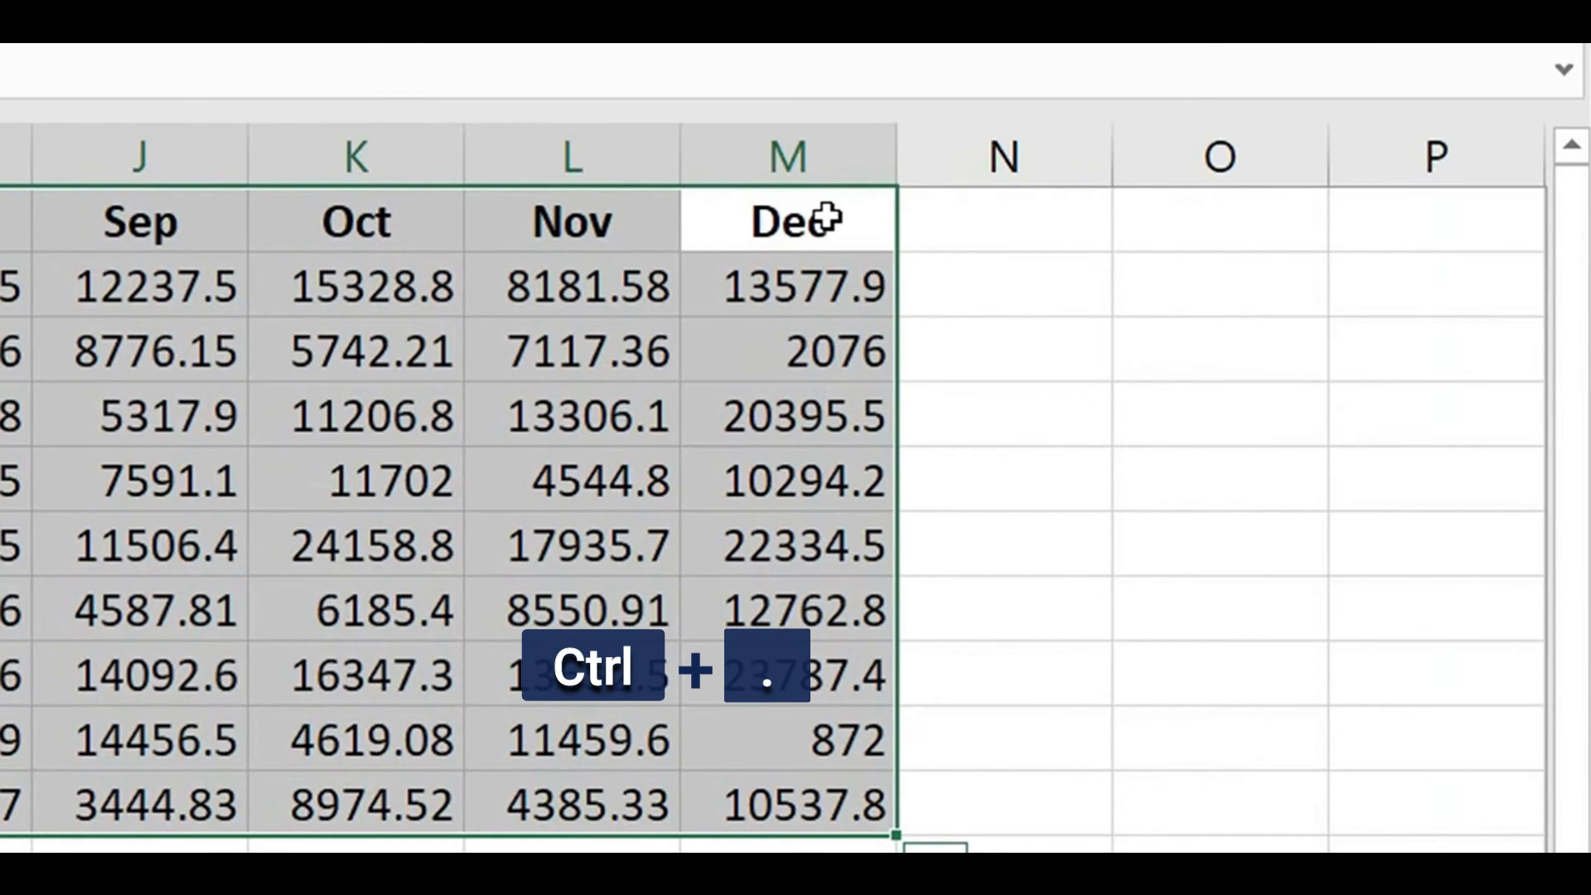
key(ctrl+period)
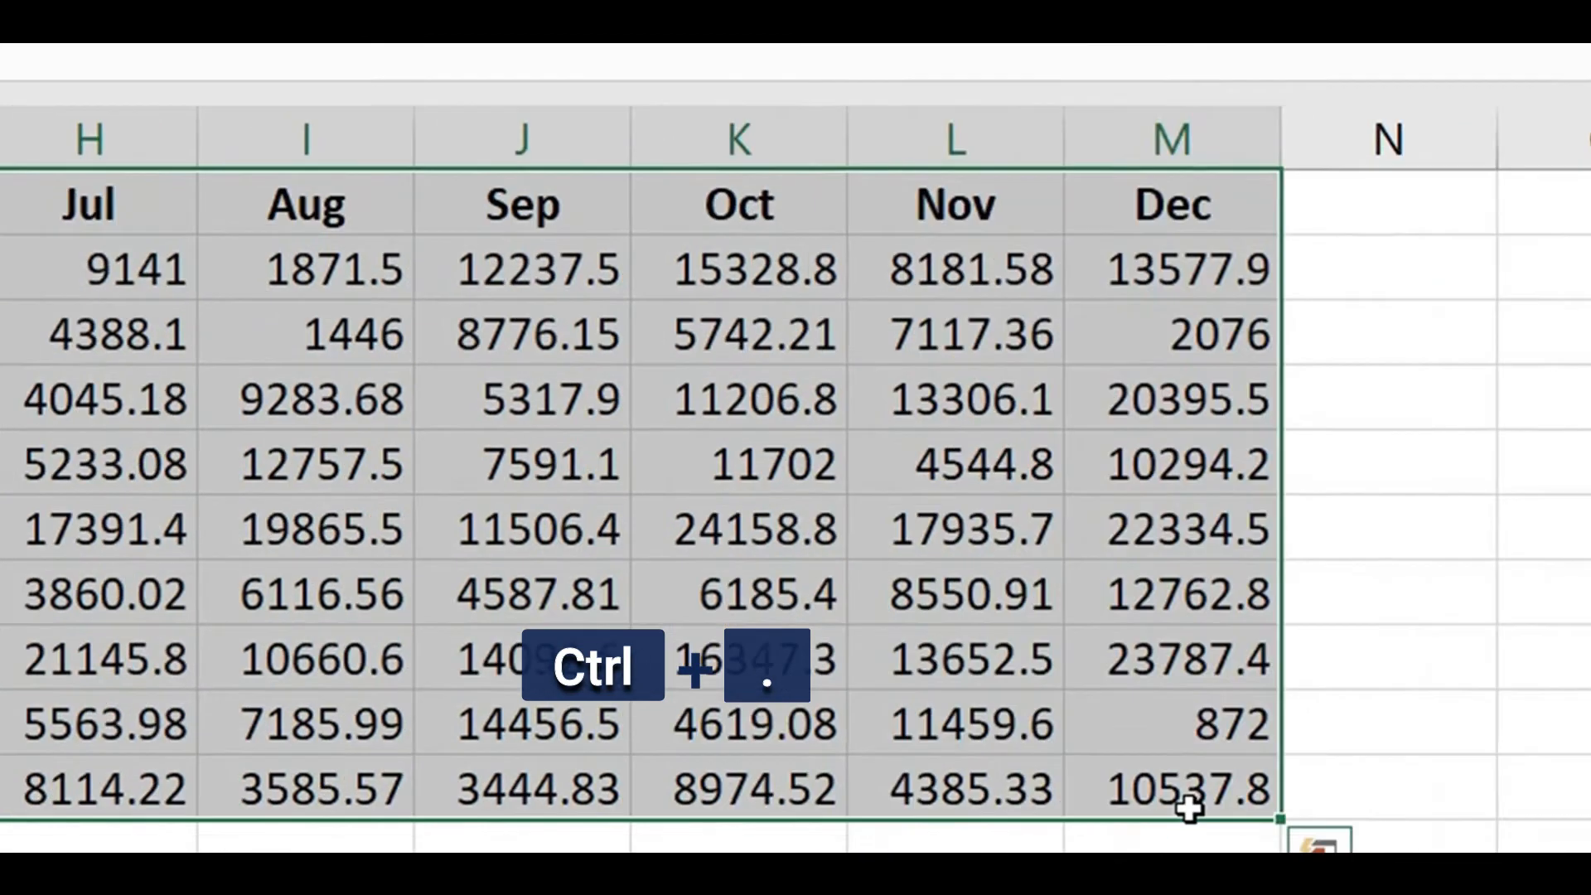
key(ctrl+period)
key(ctrl+Home)
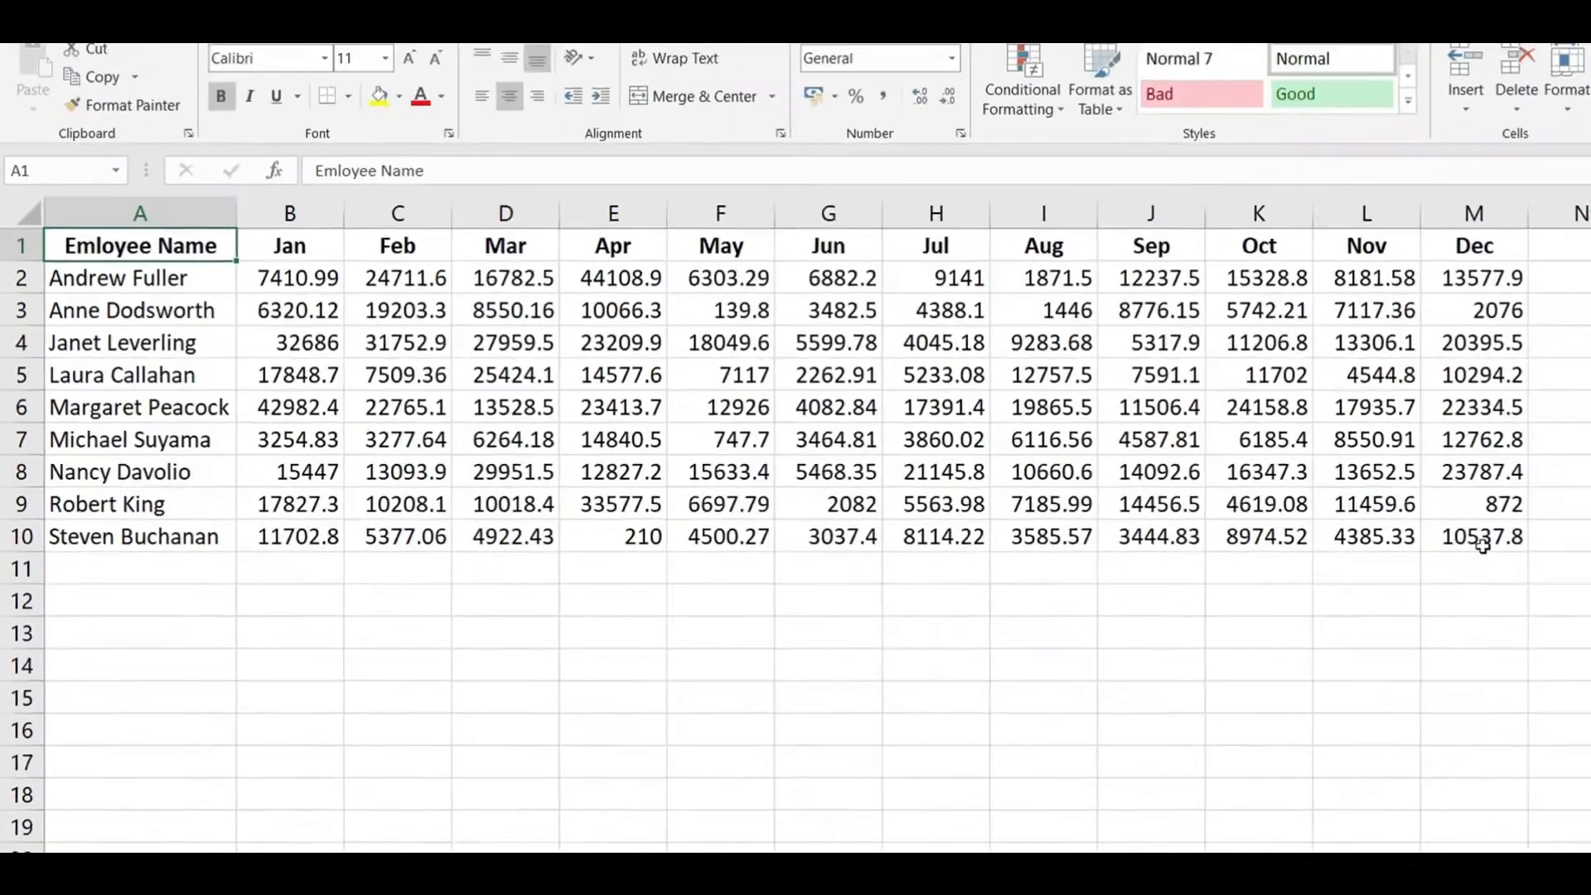
- Switch to the Data2 sheet and cycle the active cell through the corners of its selected table
key(ctrl+Page_Down)
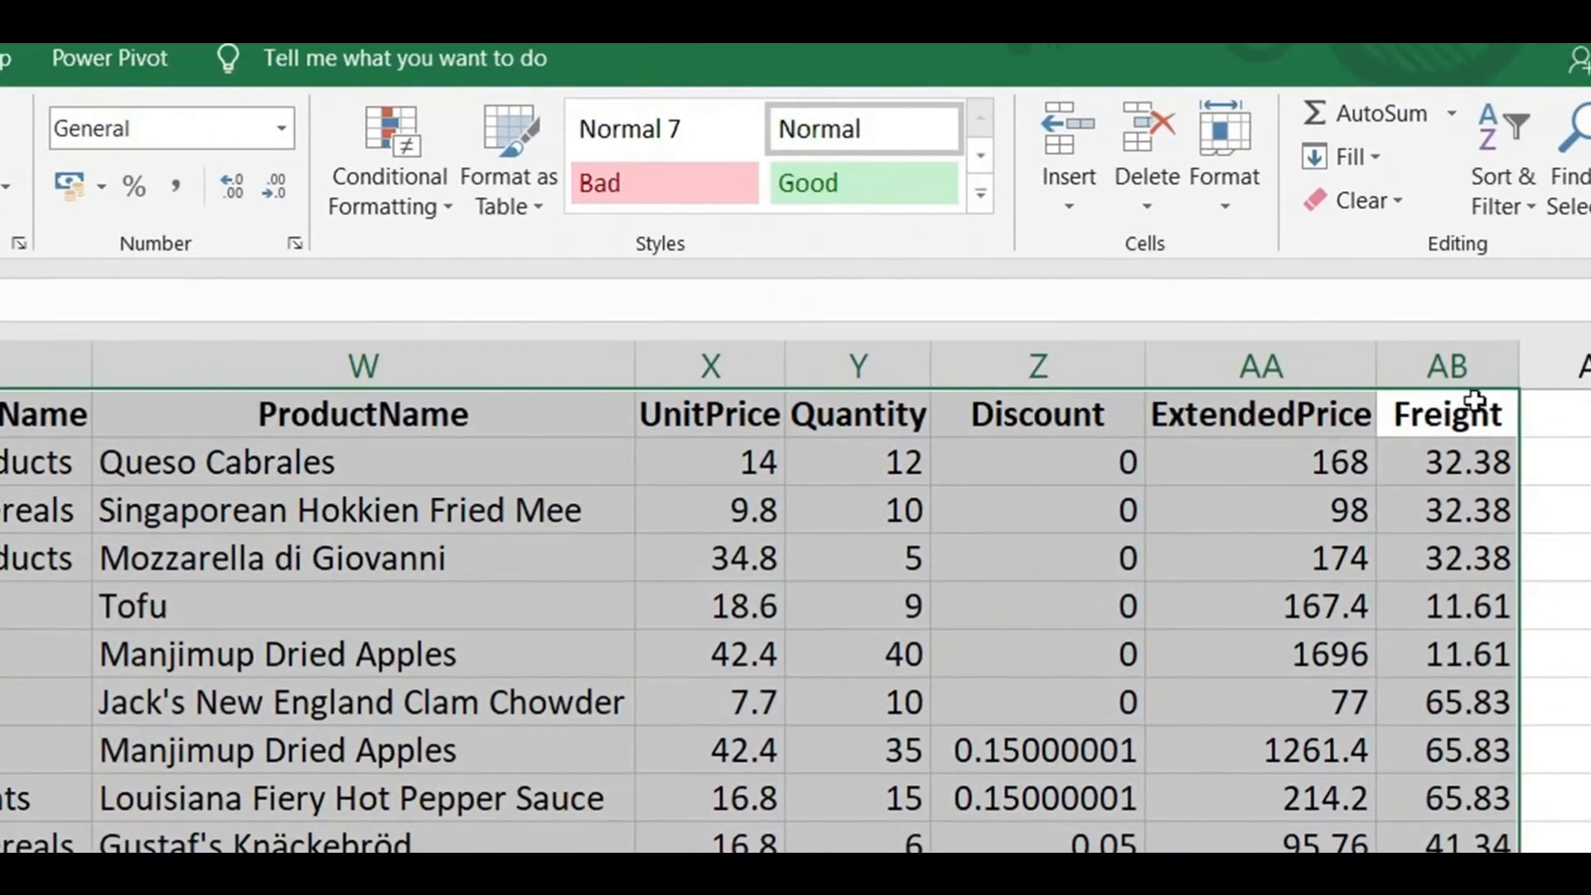
scroll(1480, 398, down, 10)
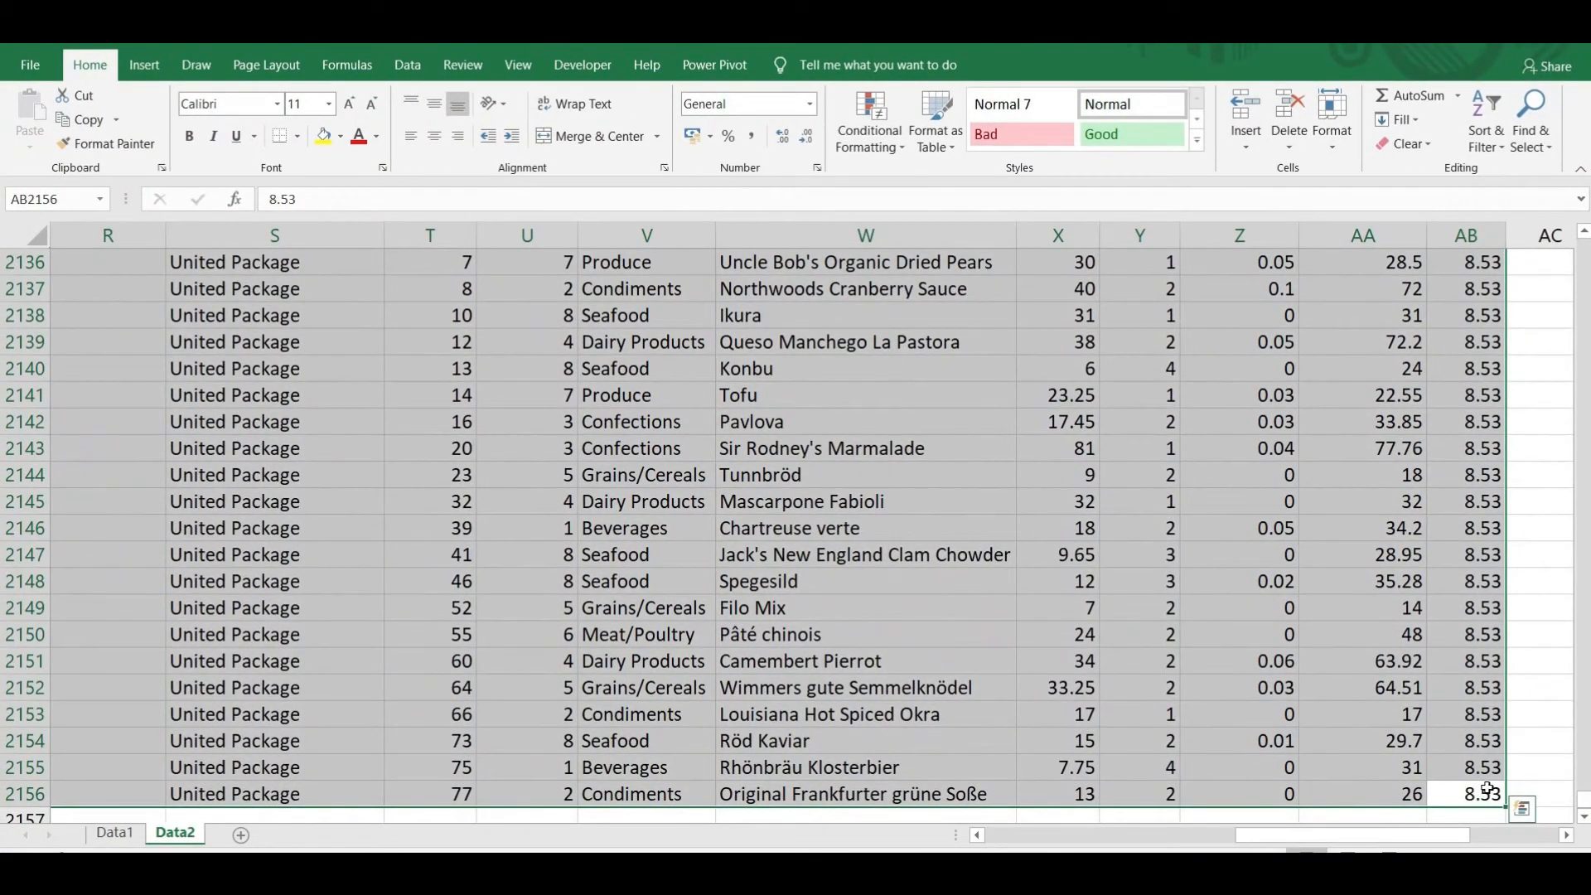
key(ctrl+period)
key(ctrl+period)
key(ctrl+period)
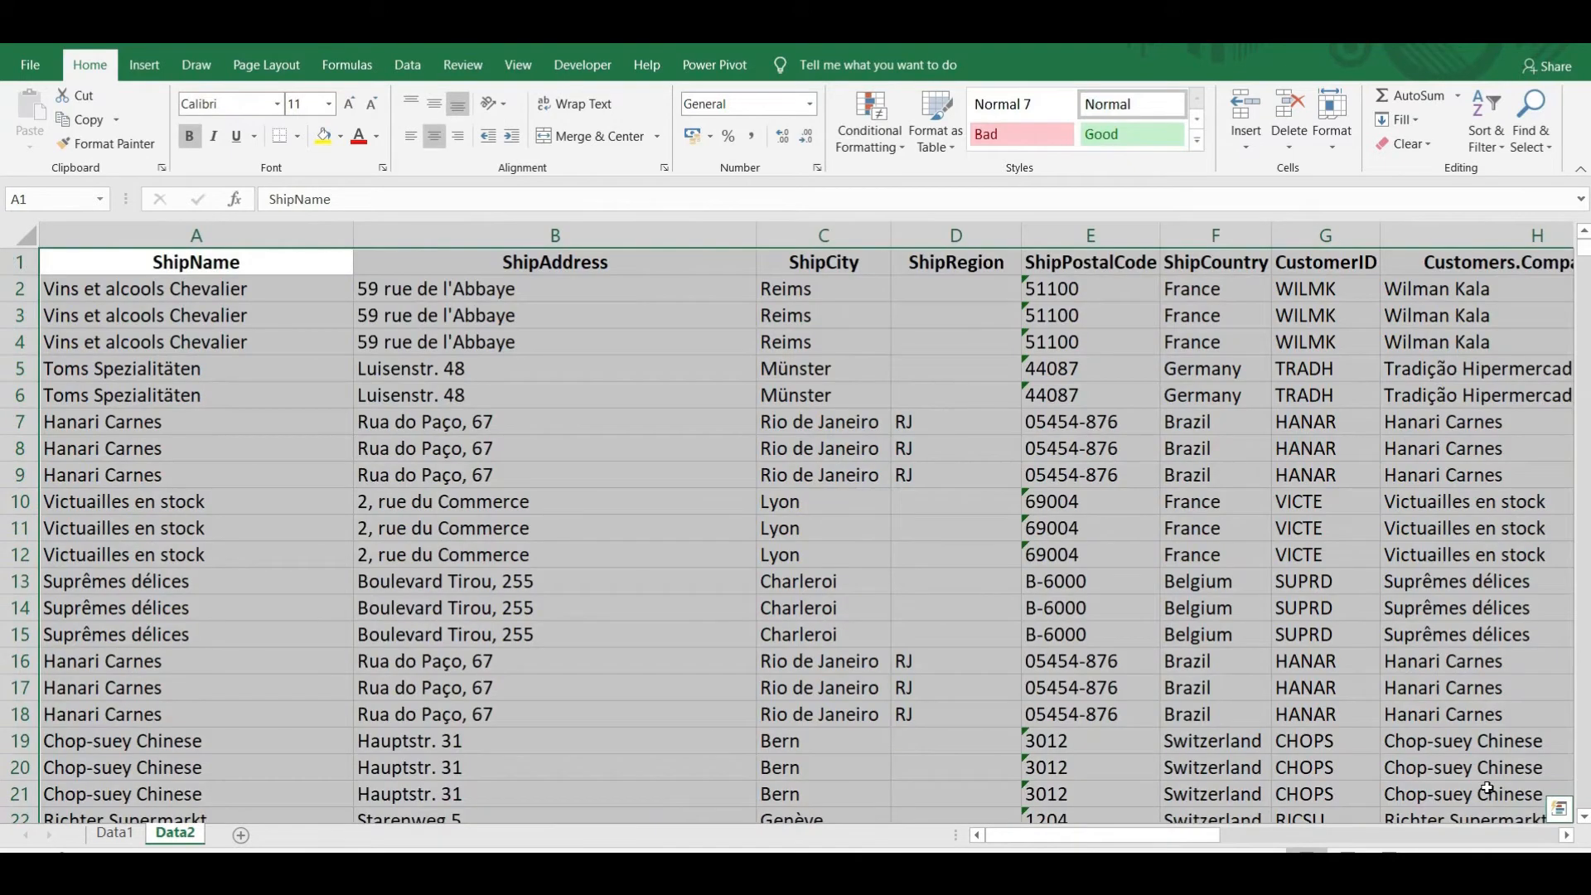
key(ctrl+period)
key(ctrl+period)
key(ctrl+period)
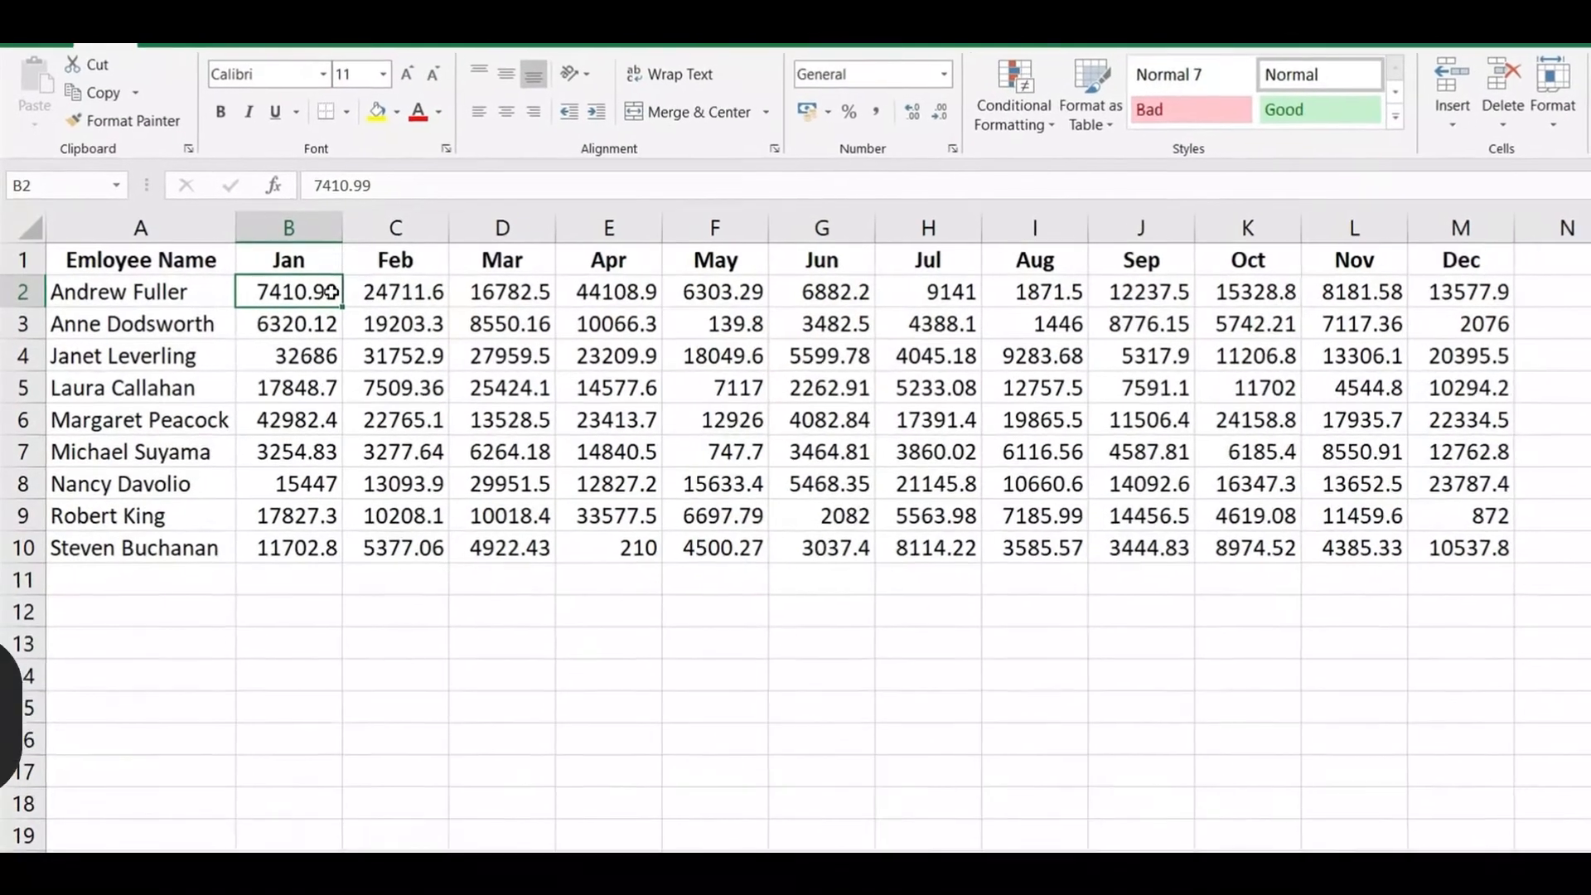
- On Data1, select the first employee's figures from Jan through Aug, starting at B2 and ending at I2
drag(257, 384, 289, 385)
key(shift+Right)
key(shift+Right)
key(shift+Right)
key(shift+Right)
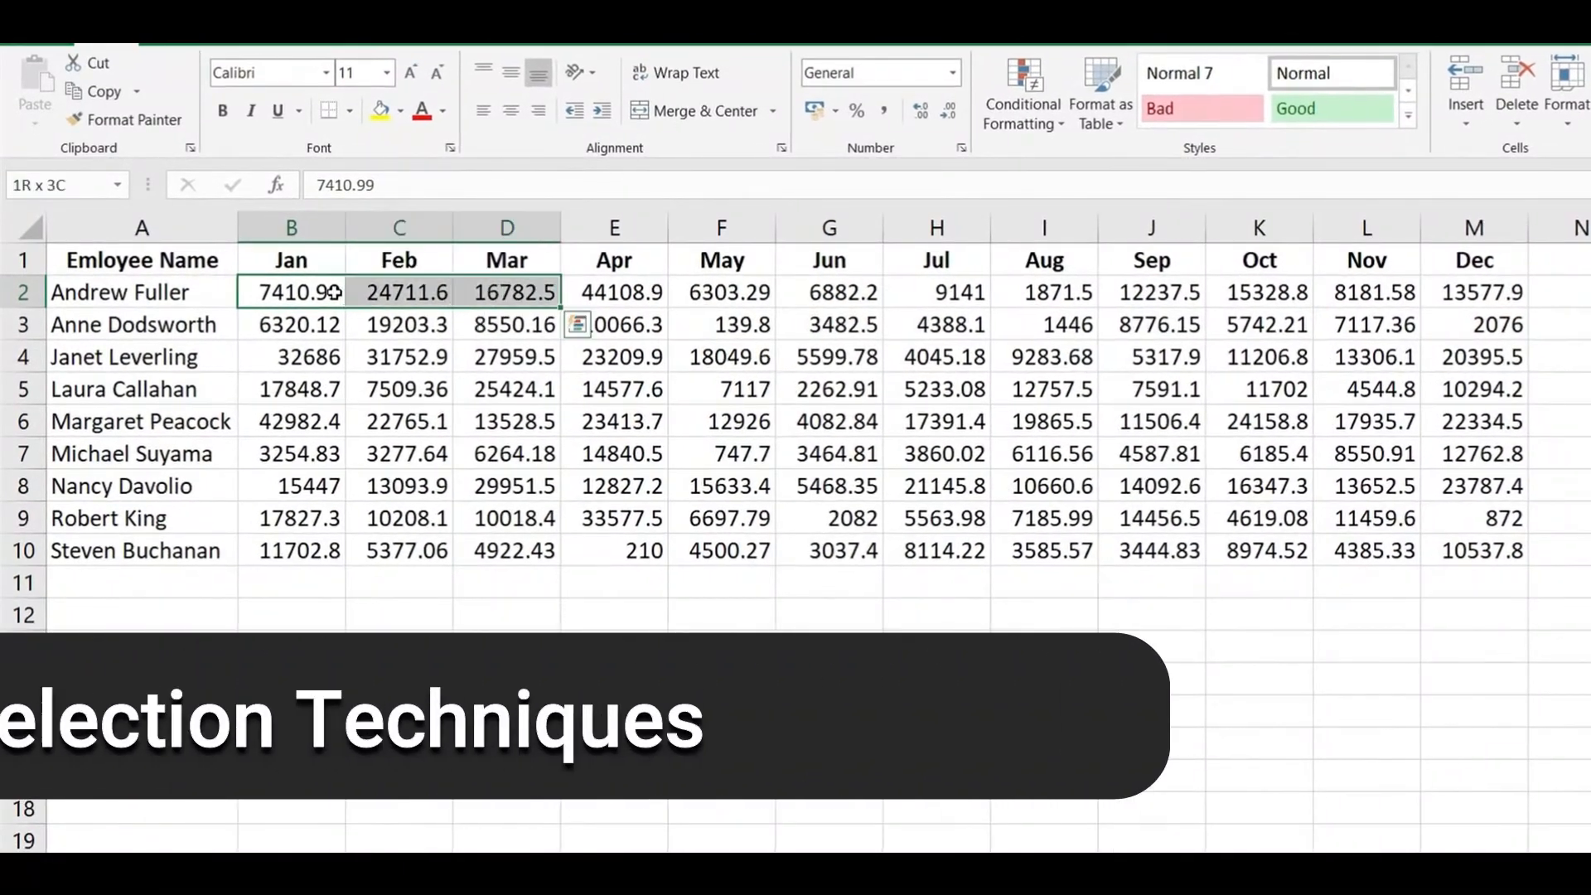
key(shift+Right)
key(shift+Right)
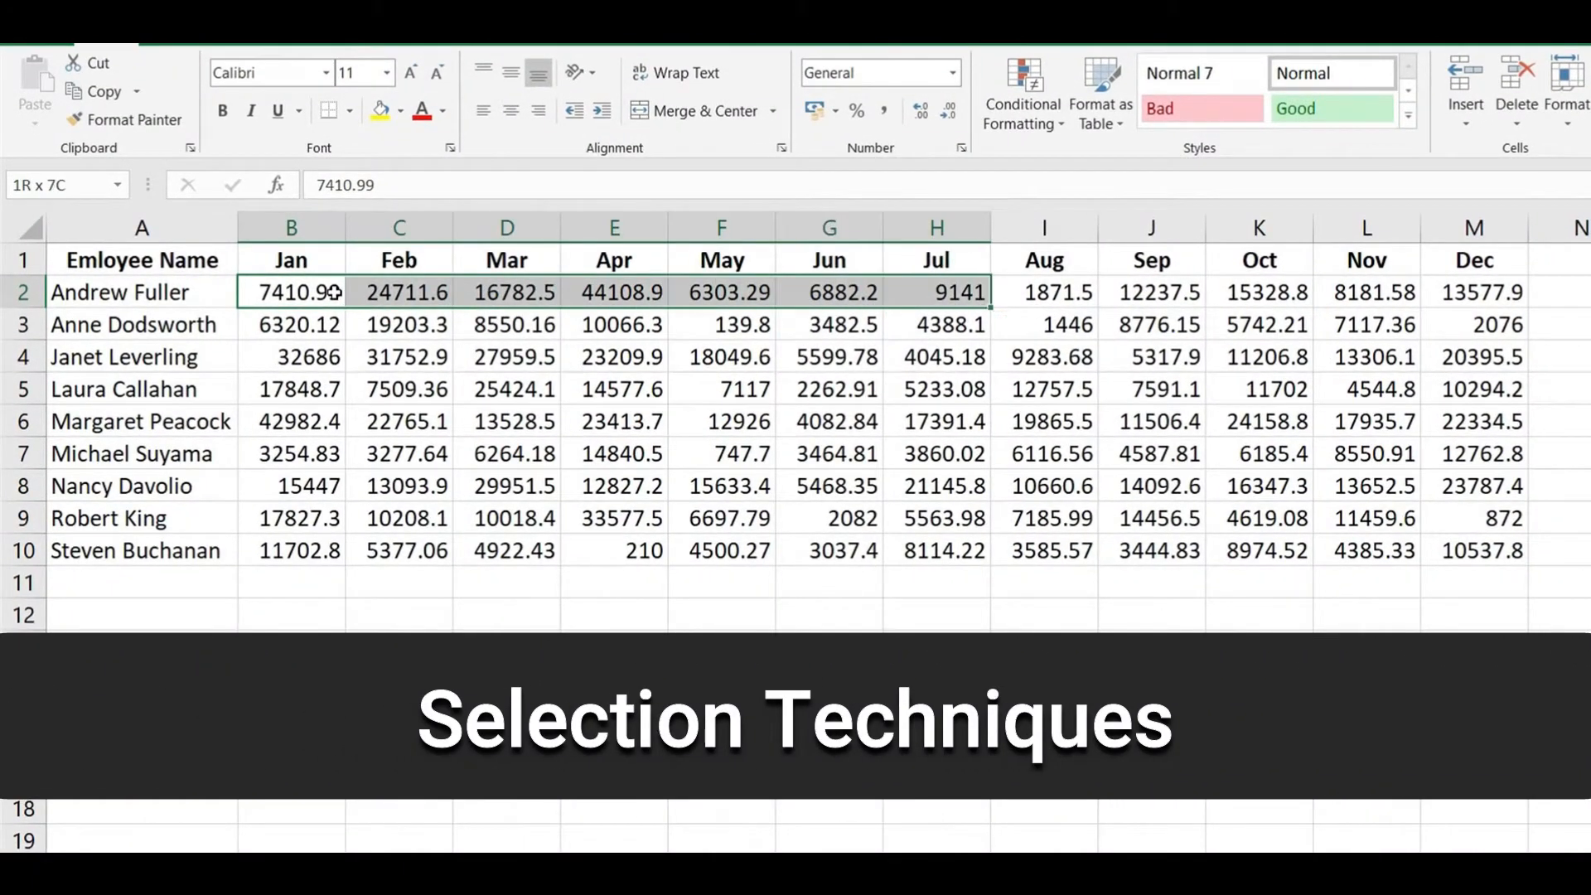
- Extend the Jan-to-Aug selection down to row 9 so that it covers B2:I9
key(shift+Down)
key(shift+Down)
key(shift+Down)
key(shift+Down)
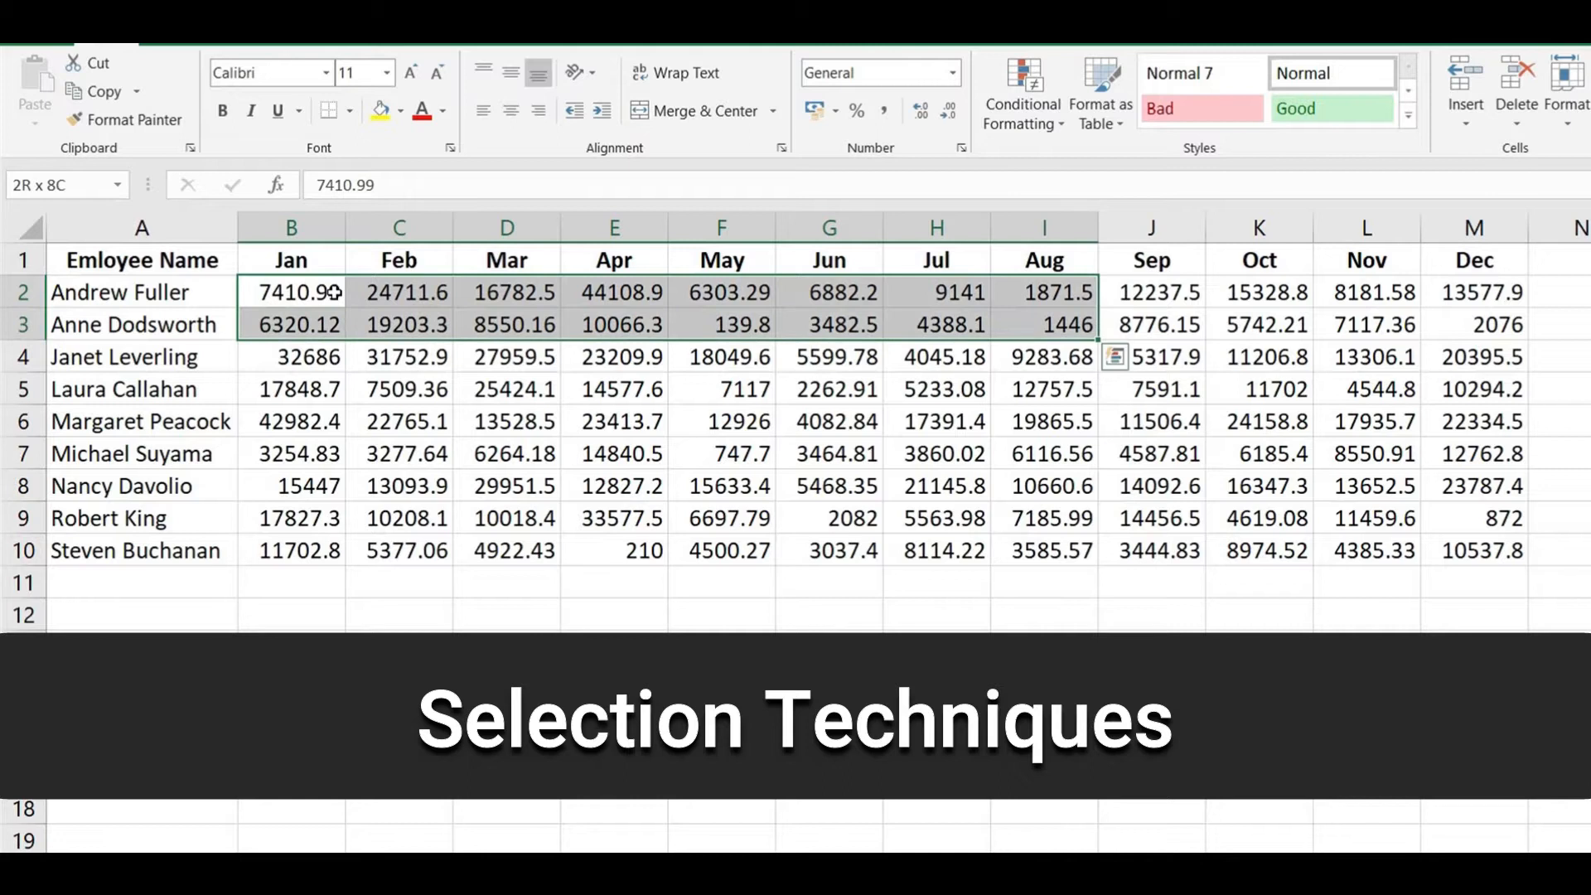
key(shift+Down)
key(shift+Down)
key(shift+Down)
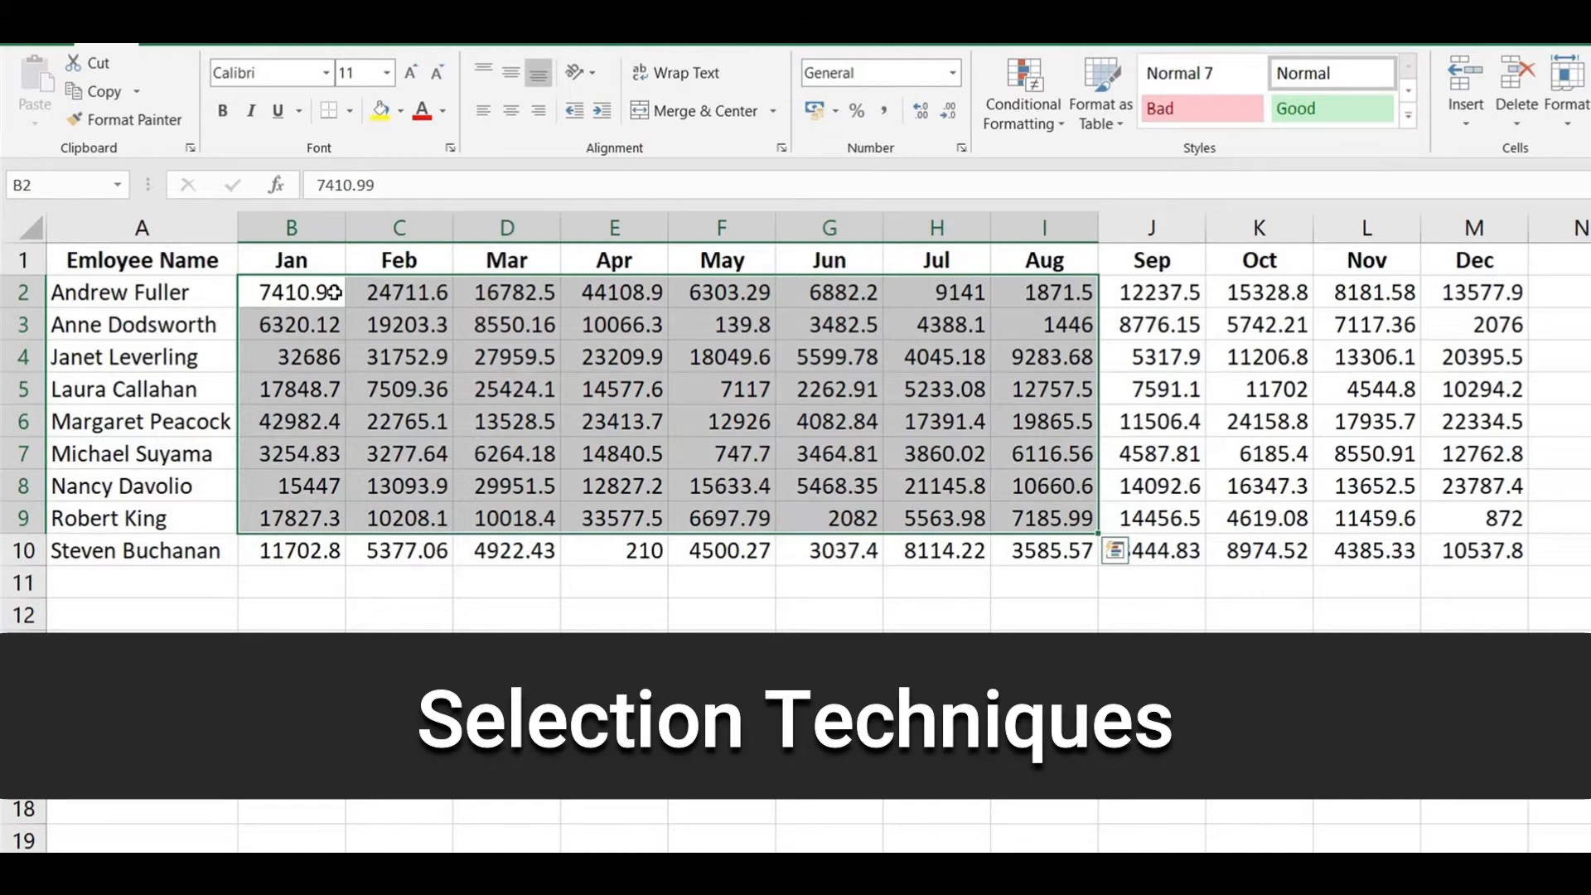
- Select the whole Data1 table starting from A1, and likewise the entire table on the Data2 sheet
key(ctrl+Home)
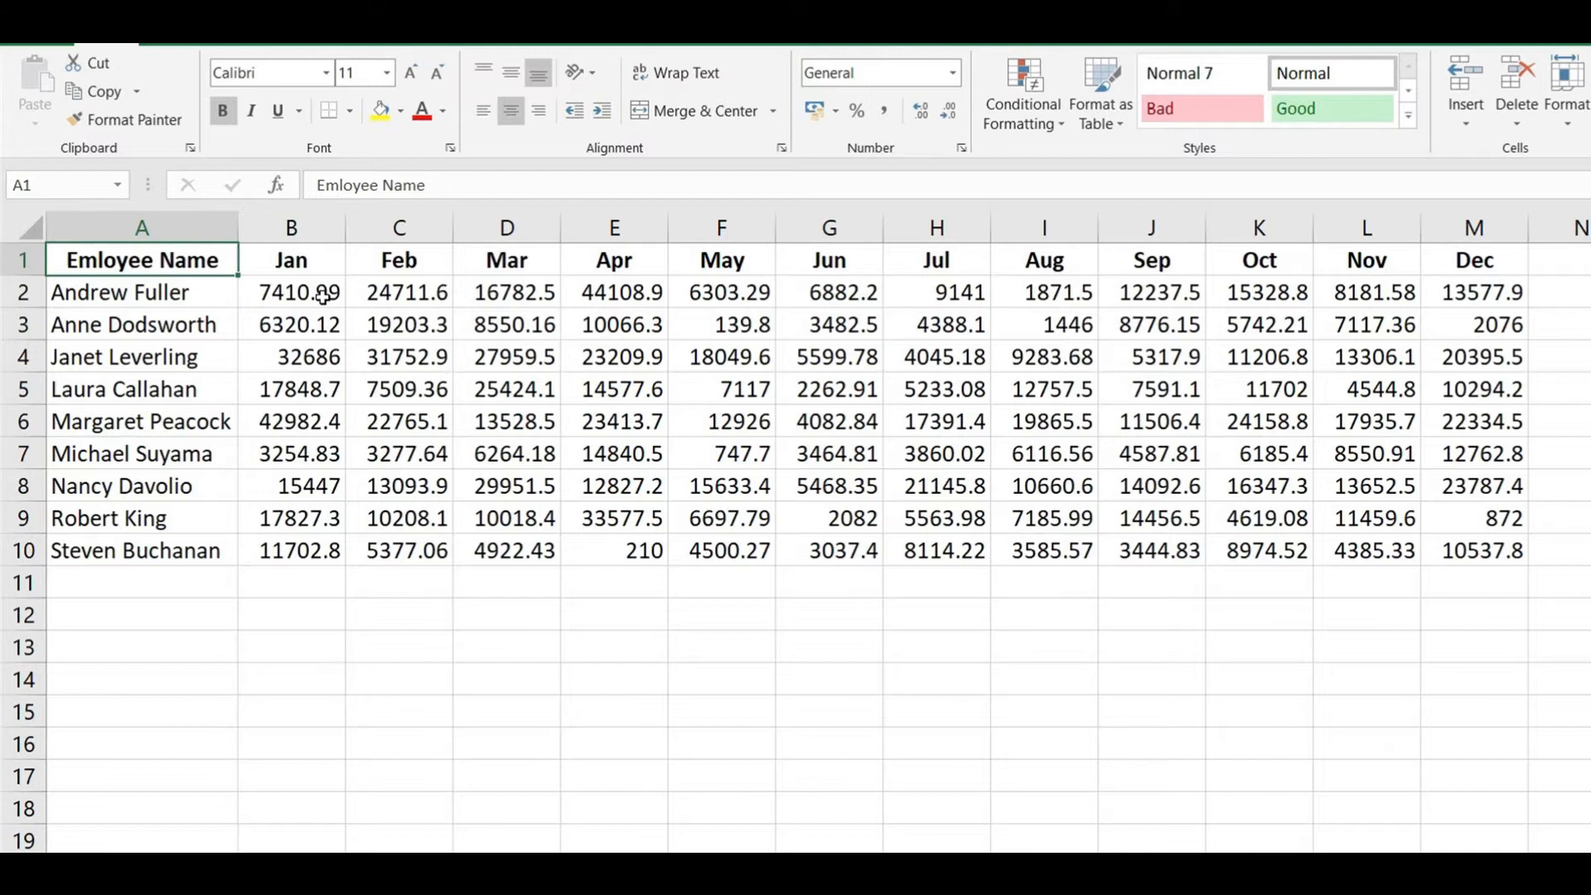
key(ctrl+shift+Right)
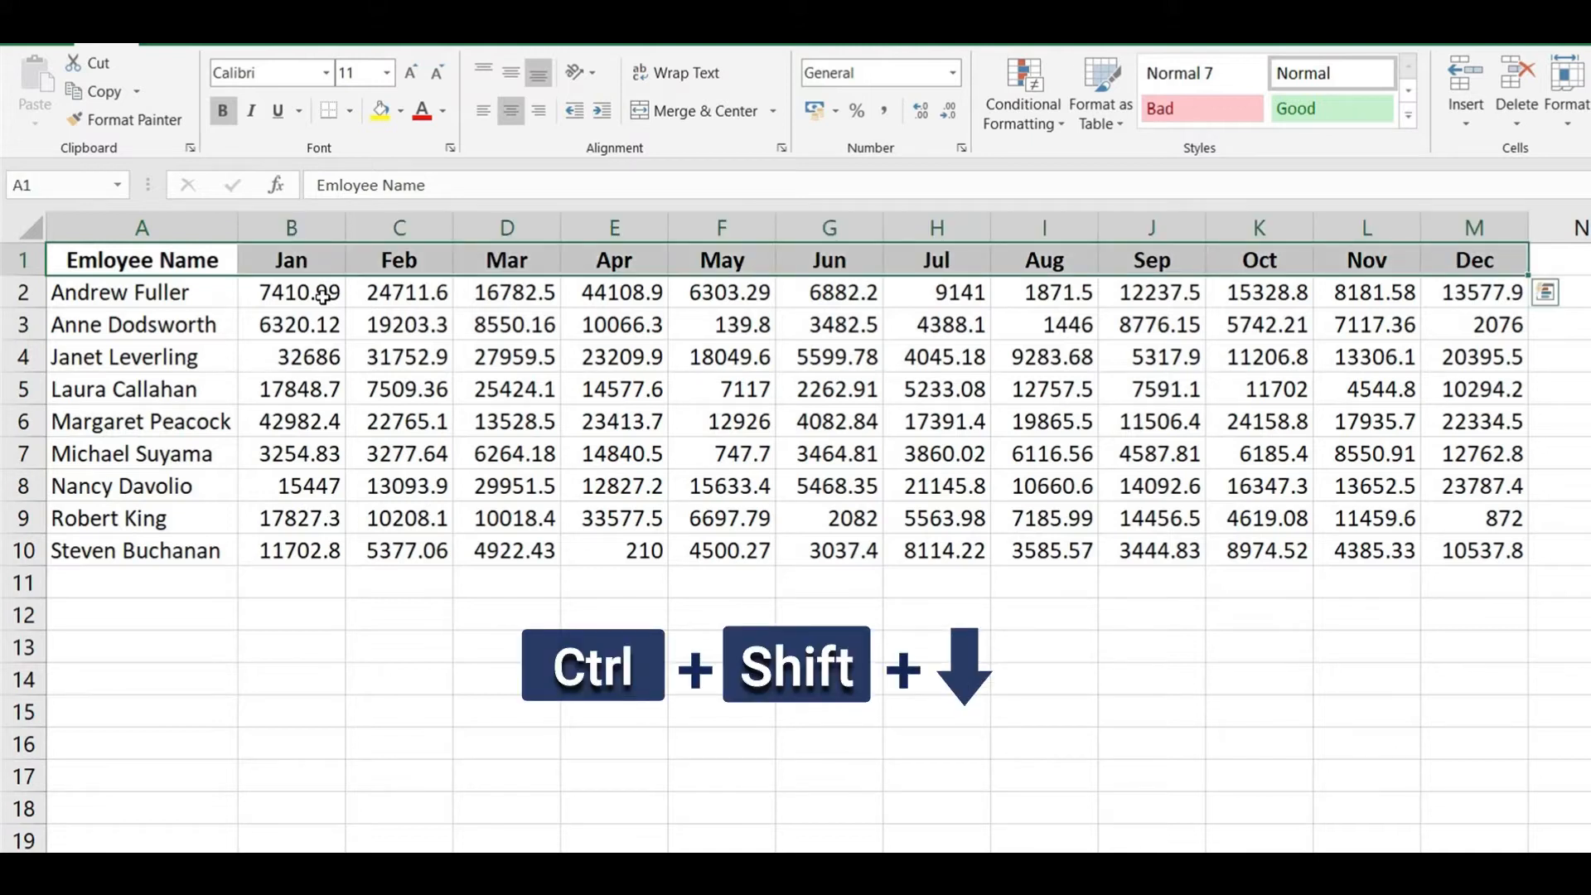
key(ctrl+shift+Down)
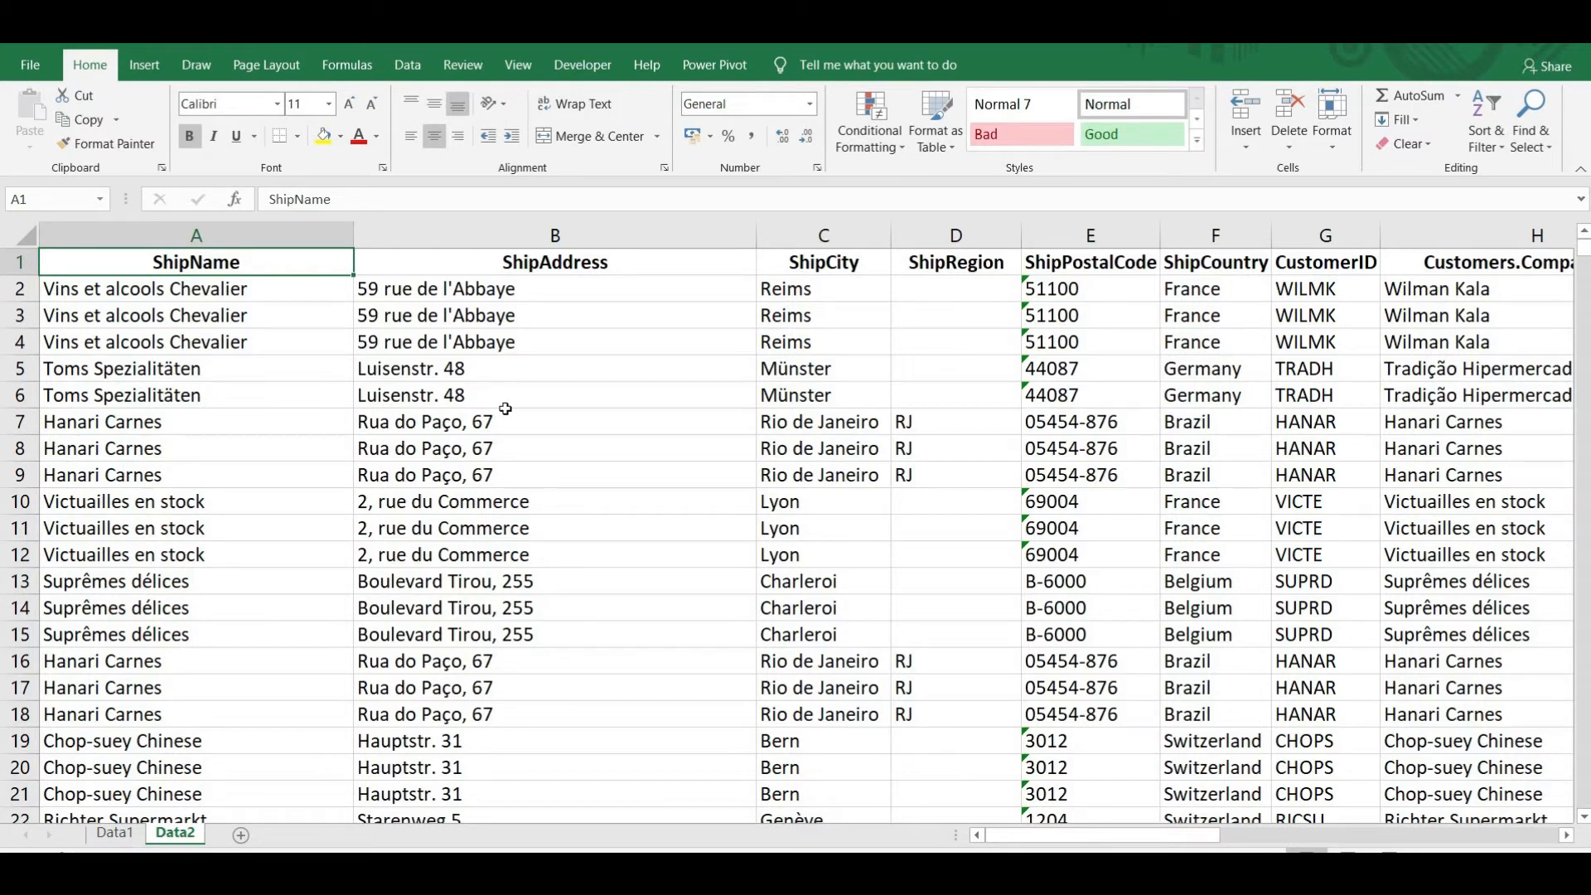
key(ctrl+a)
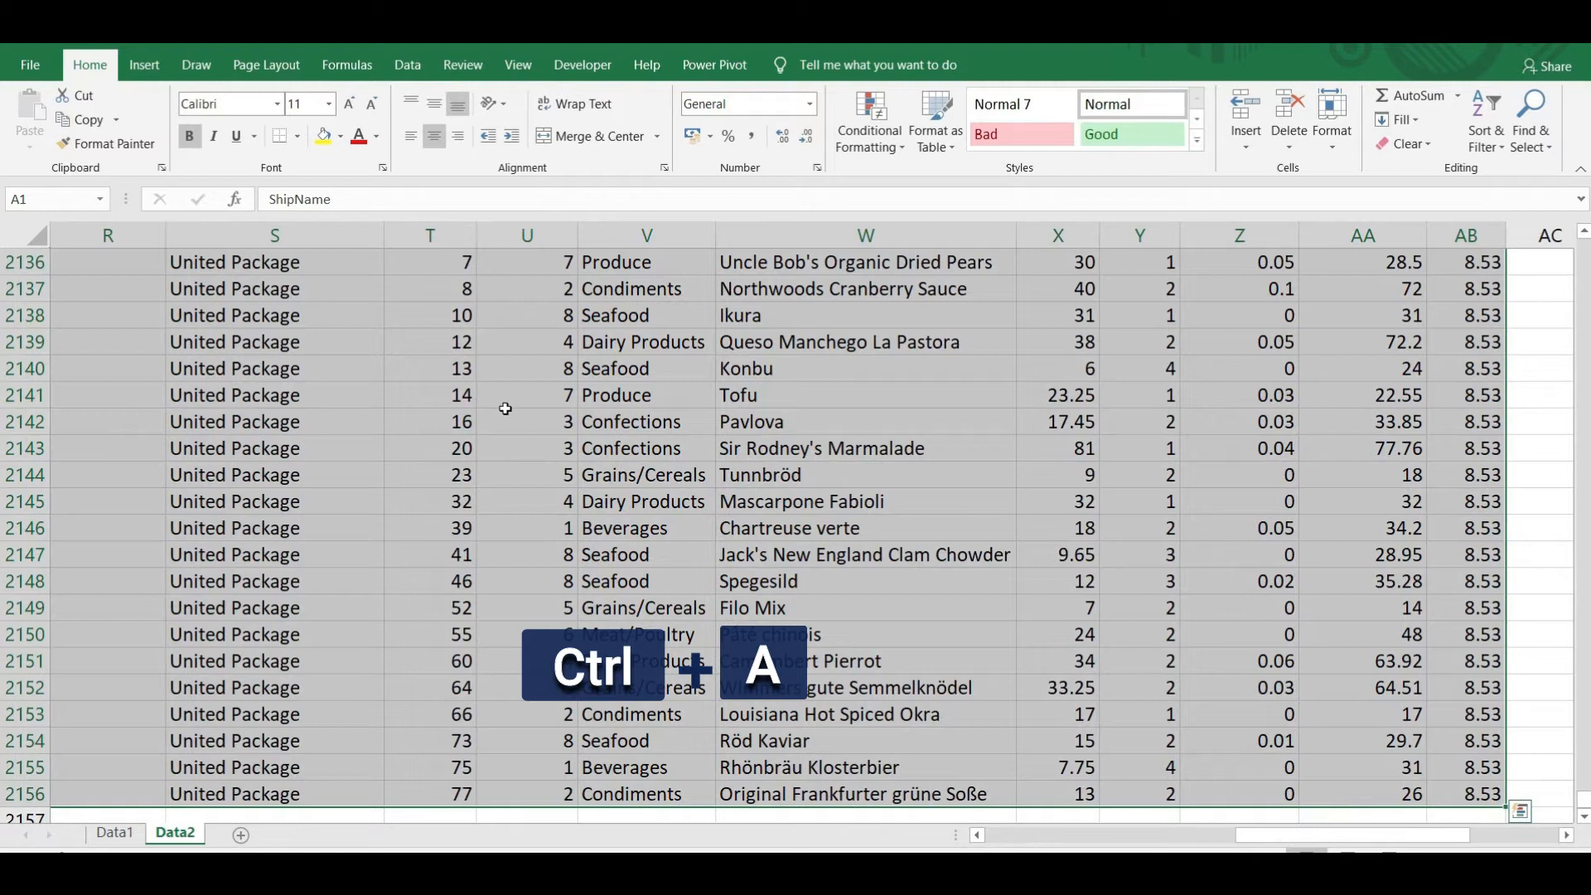
- Return to the Data1 sheet and select its entire table from cell E4
click(114, 833)
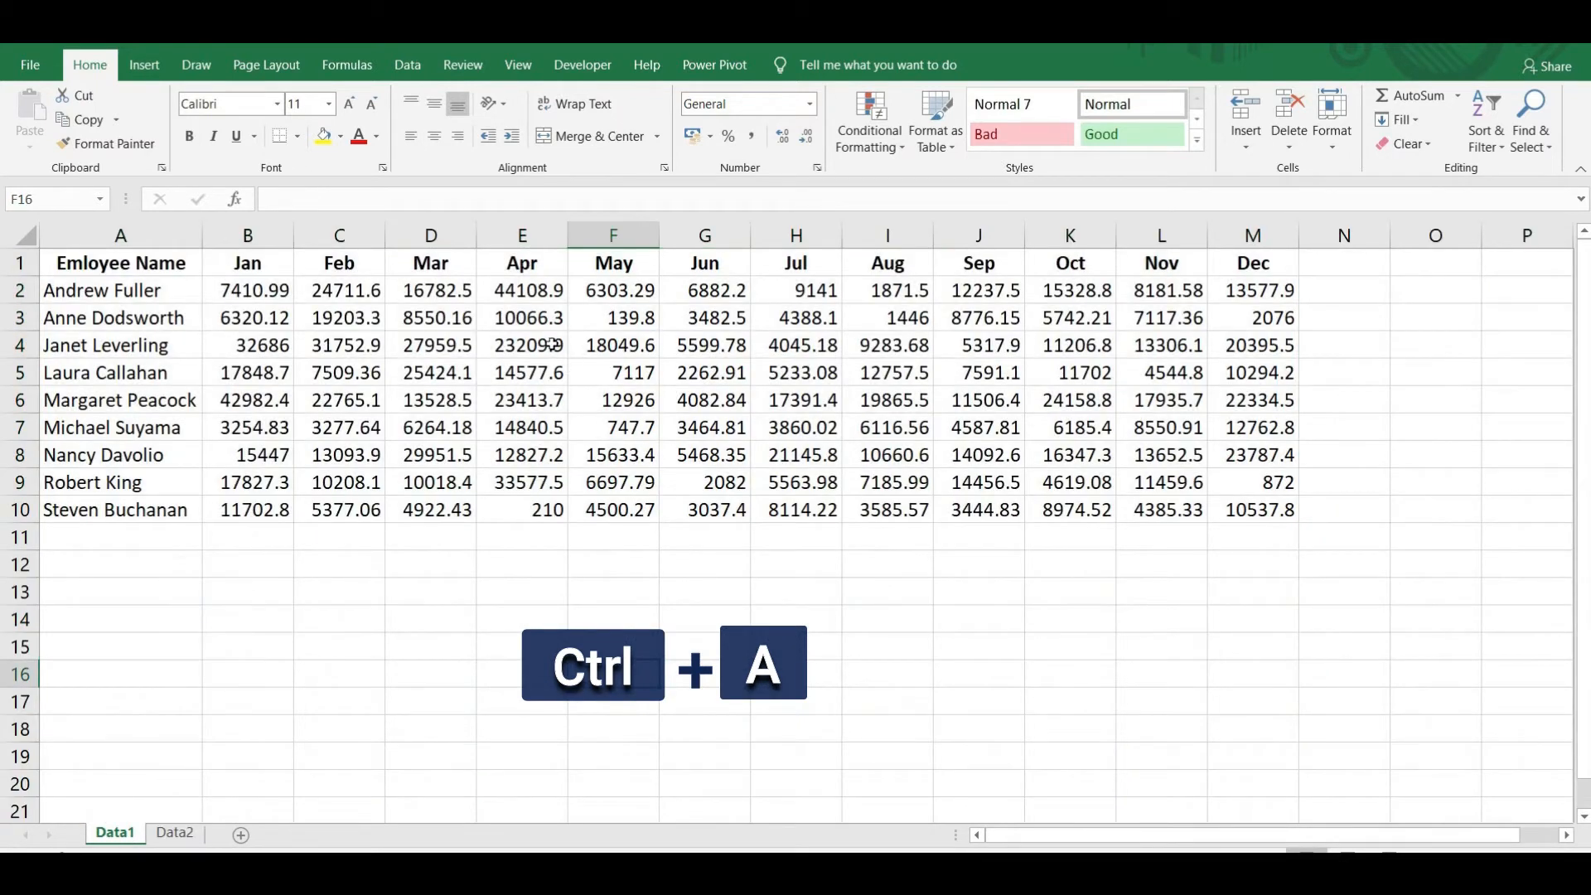
click(548, 343)
click(666, 617)
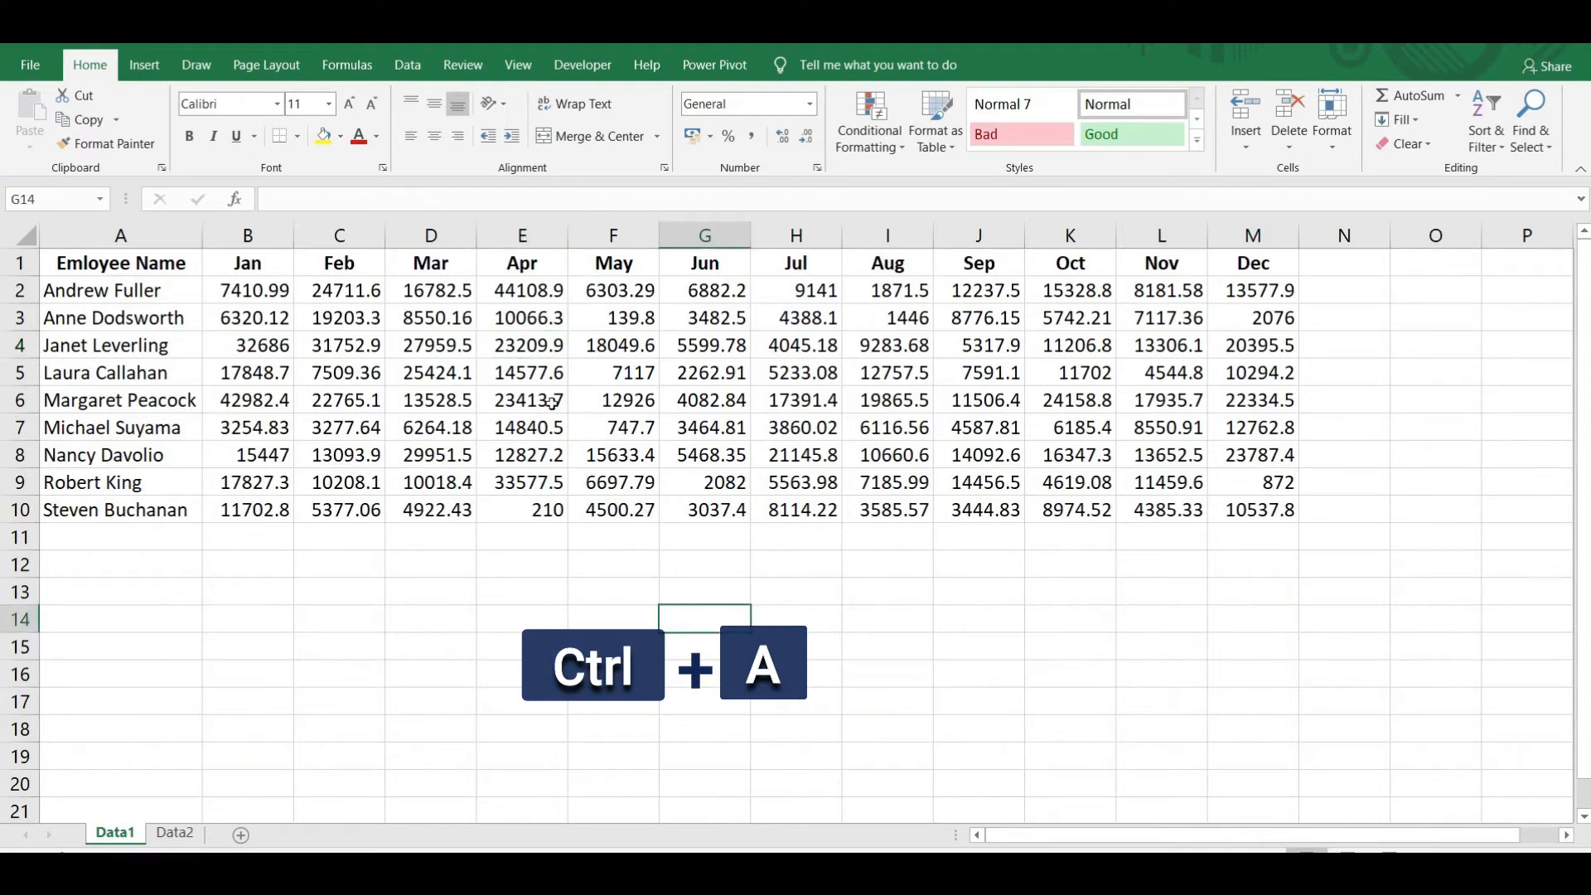
click(514, 343)
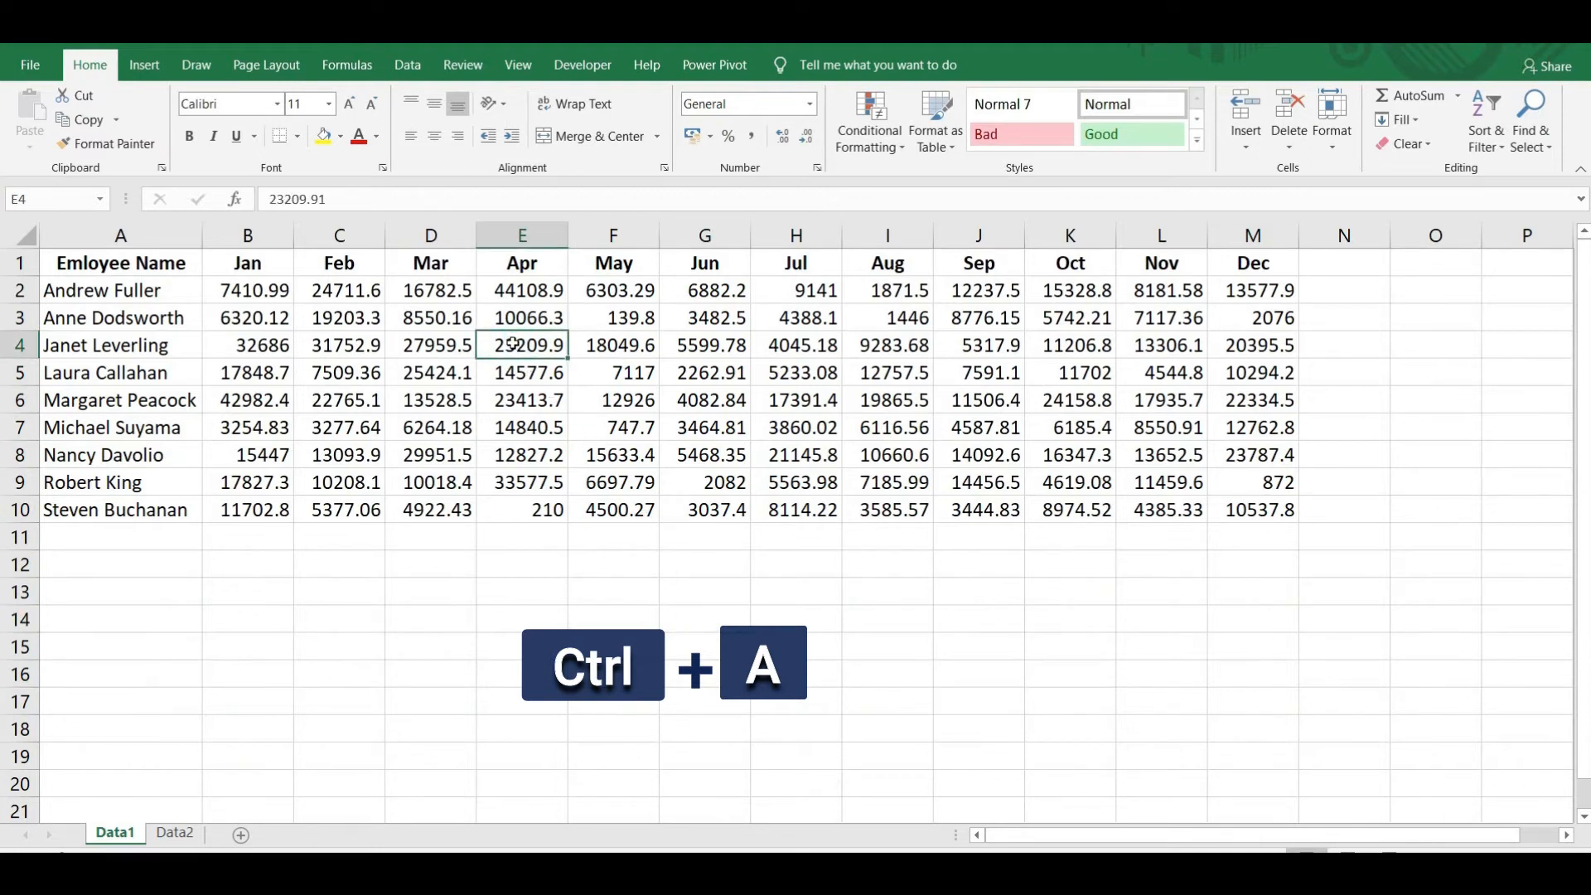
key(ctrl+a)
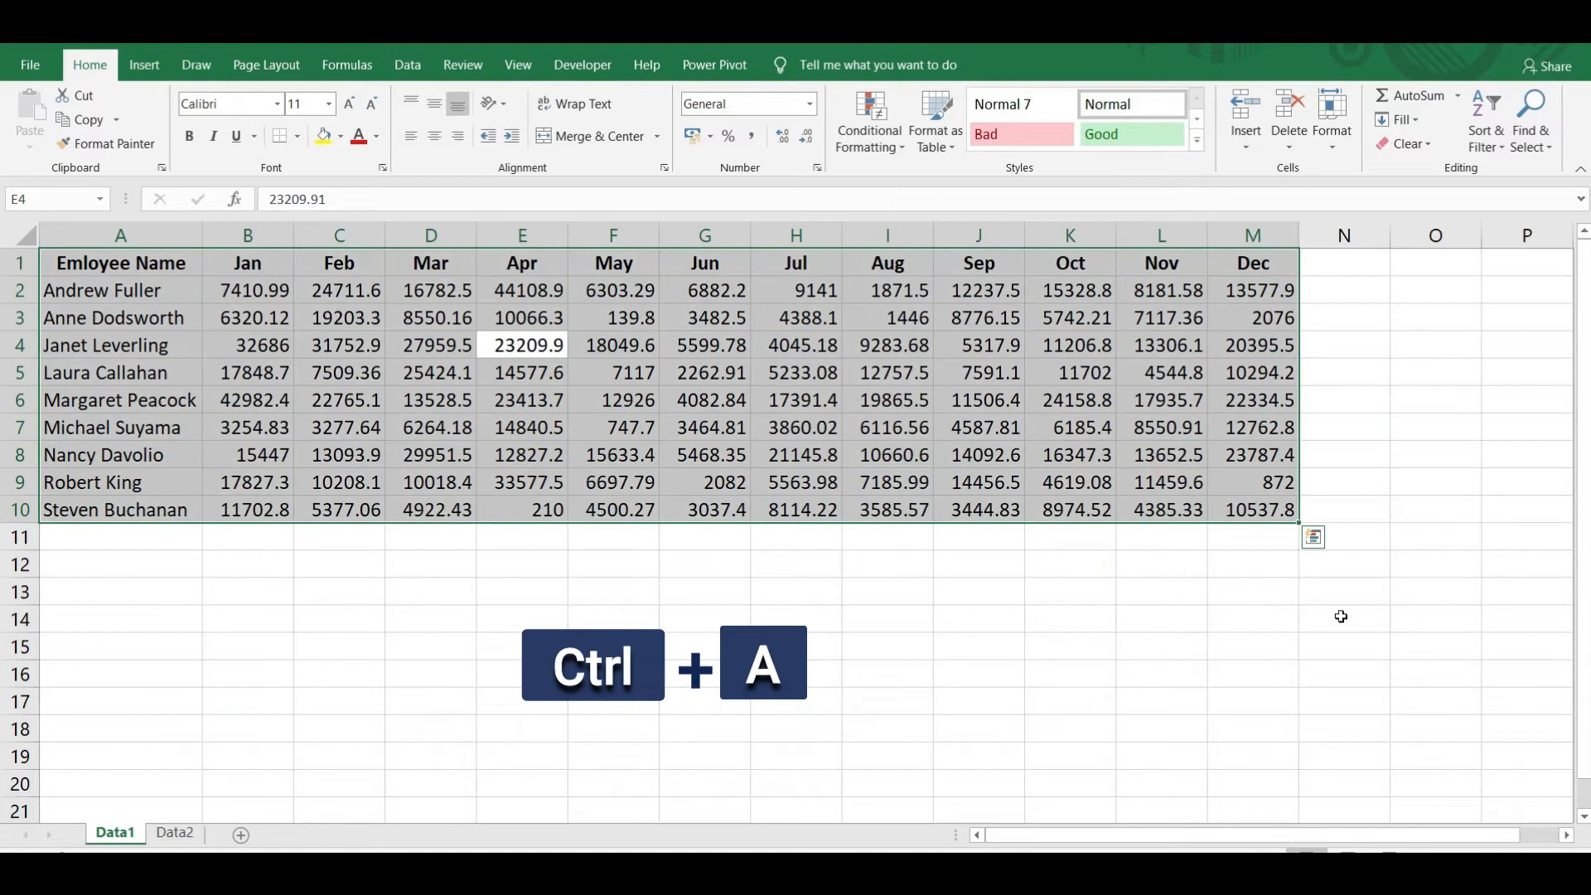
- Select the entire worksheet from empty cell N14, and only the data table from cells G6 and G5
click(1384, 624)
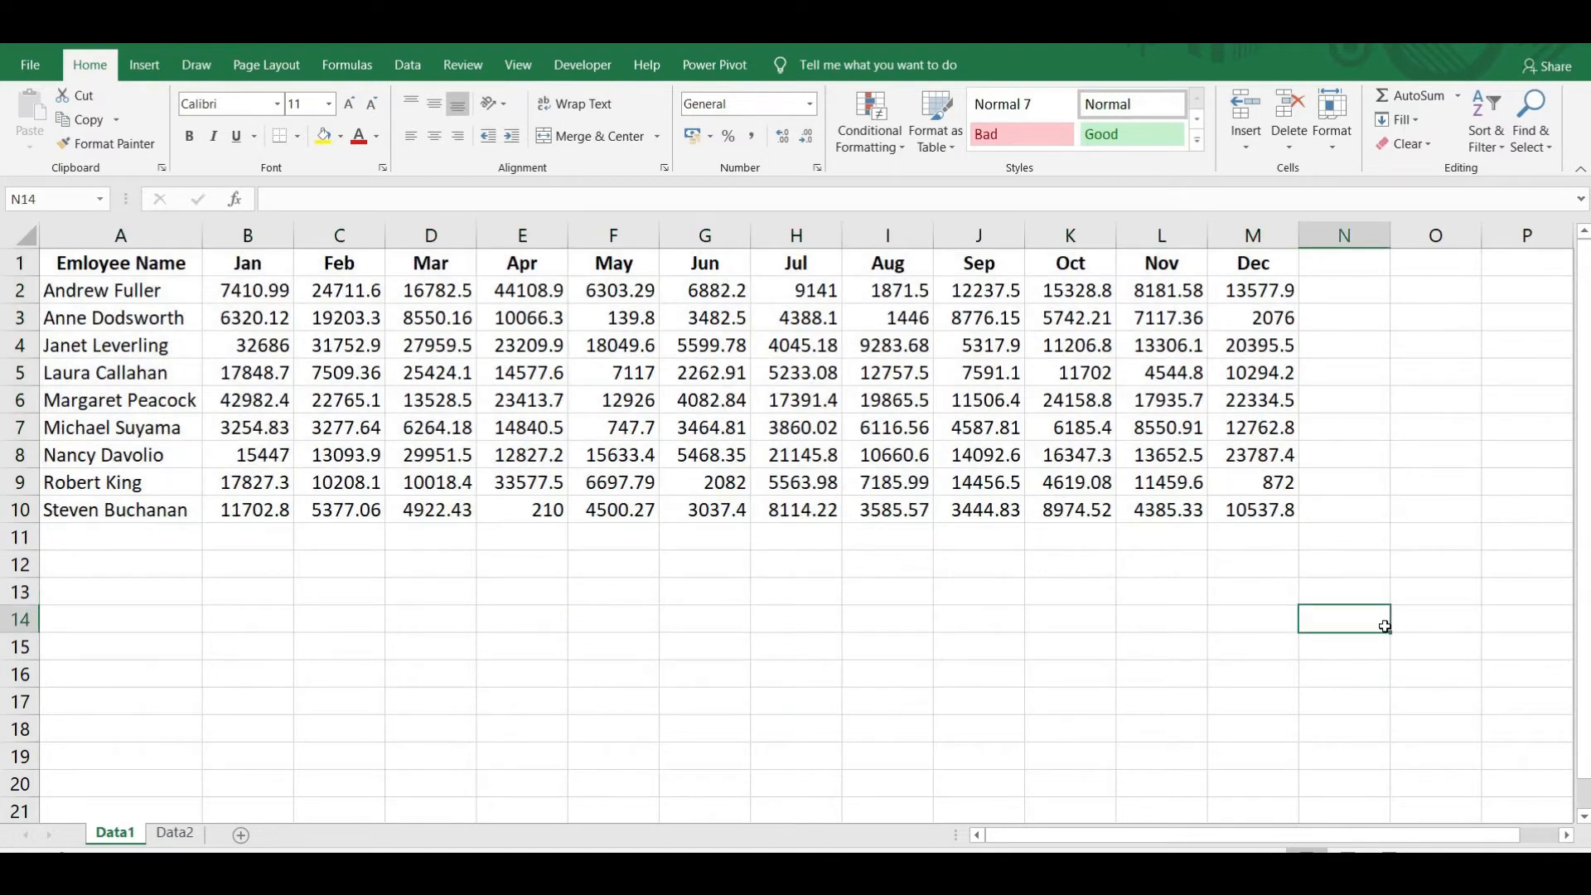
key(ctrl+a)
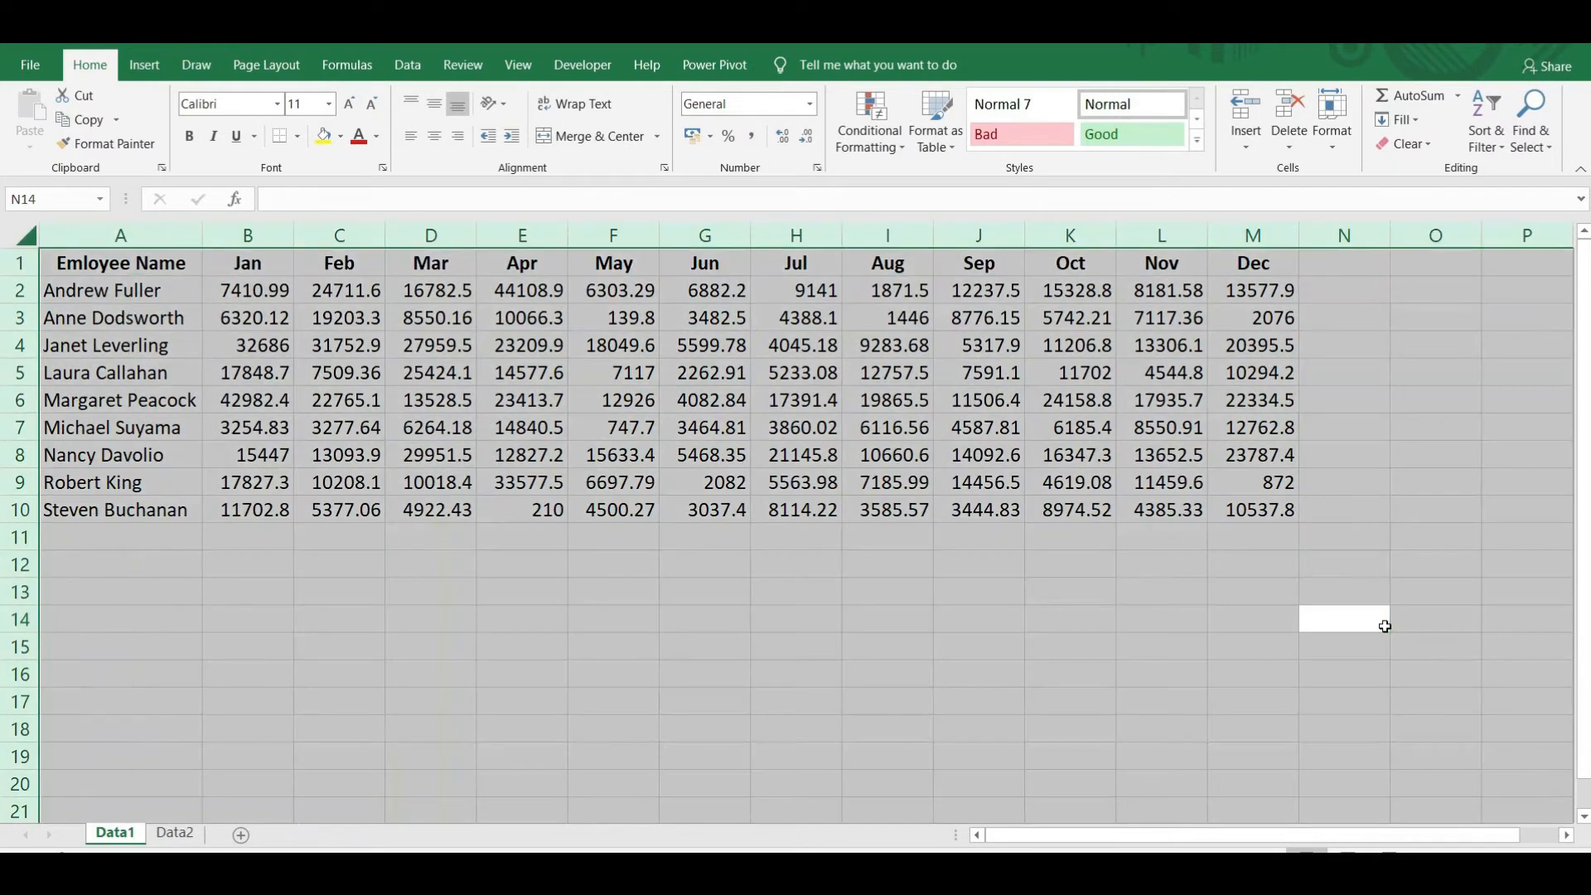
click(721, 404)
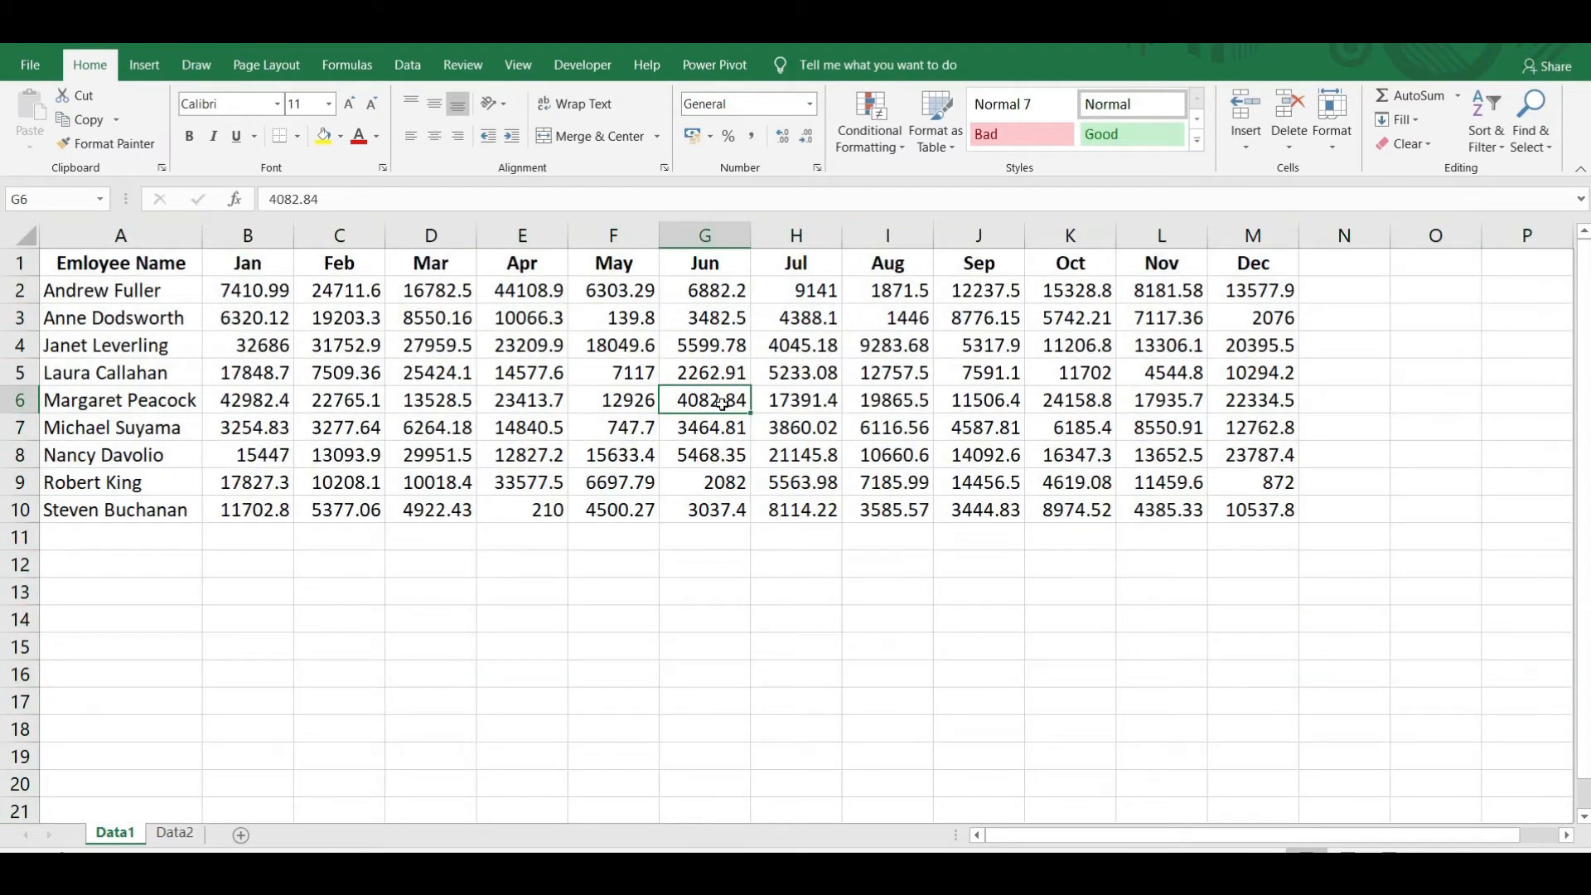
key(ctrl+a)
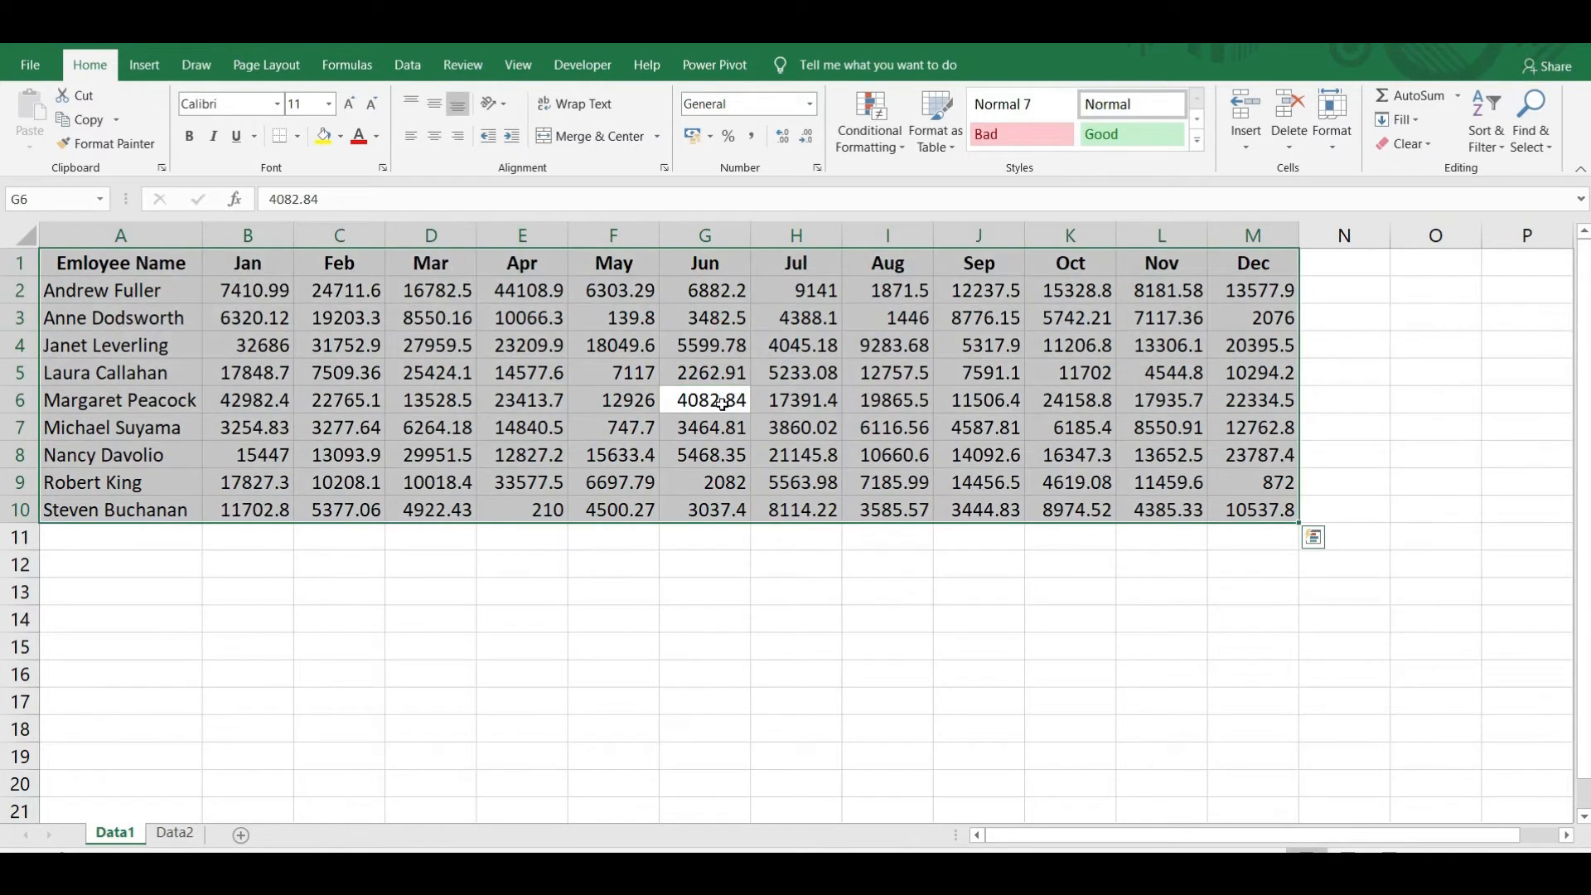
click(678, 363)
key(ctrl+a)
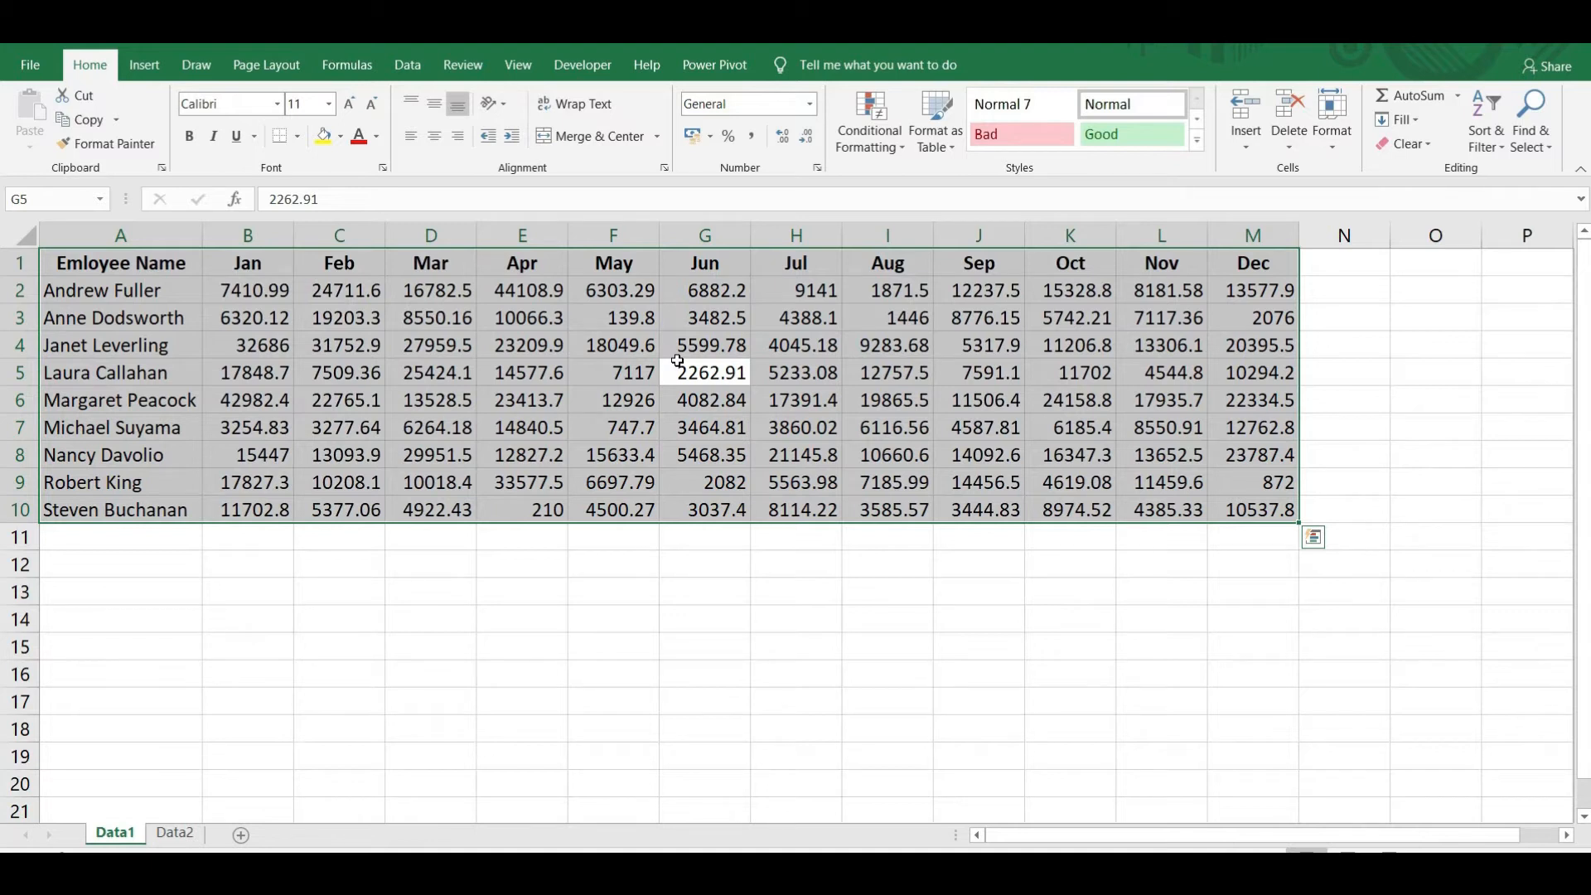
- Start a SUM formula in I14, try D3 as its reference, and remove that reference
click(887, 619)
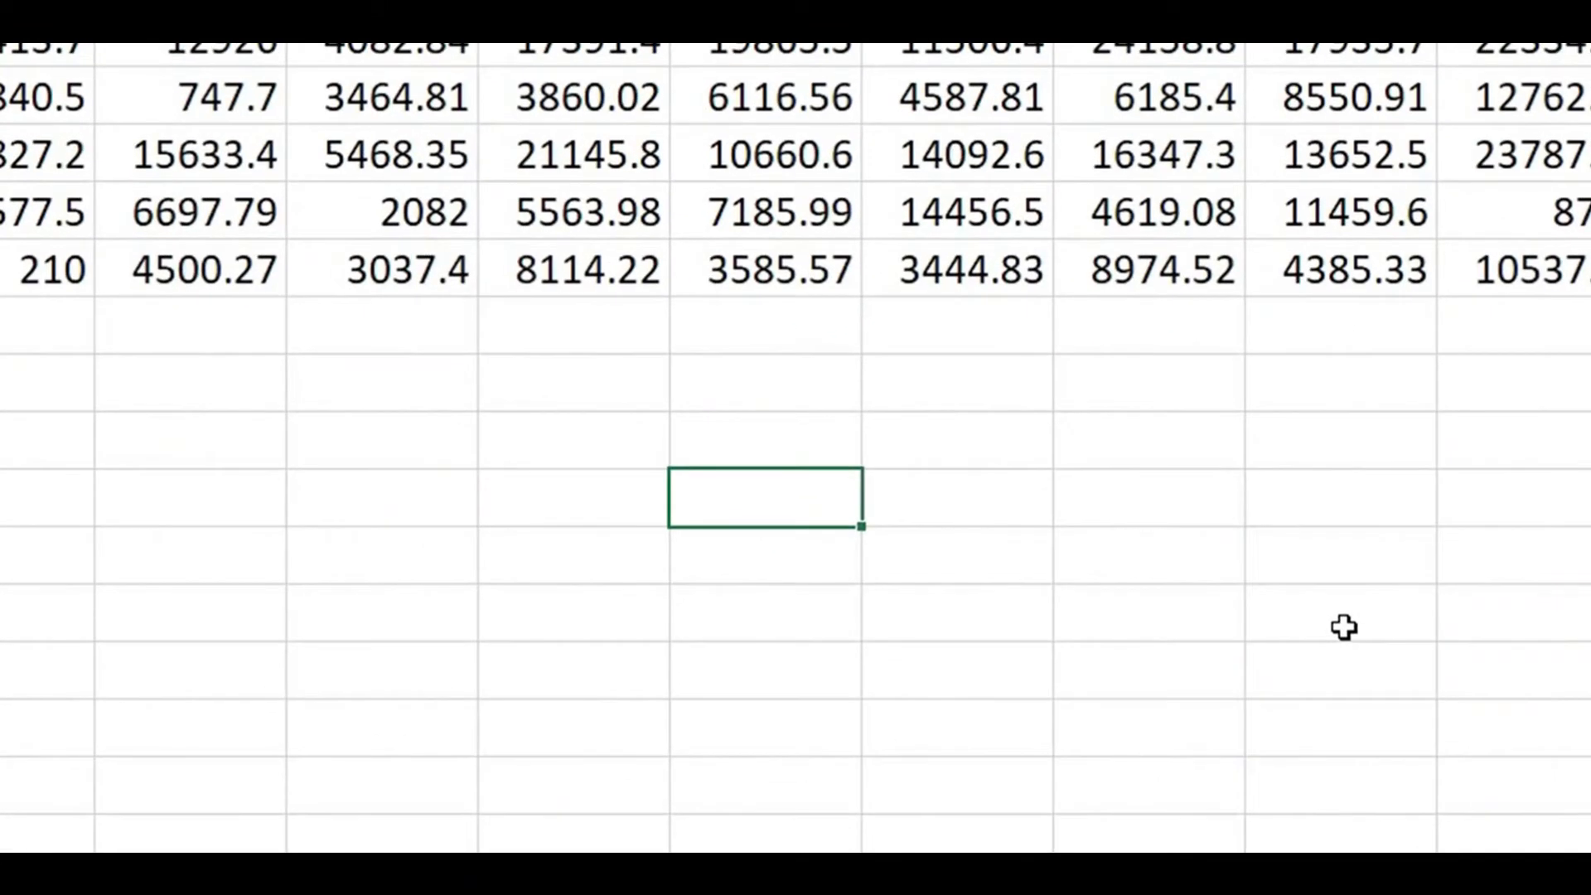
text(=SUM()
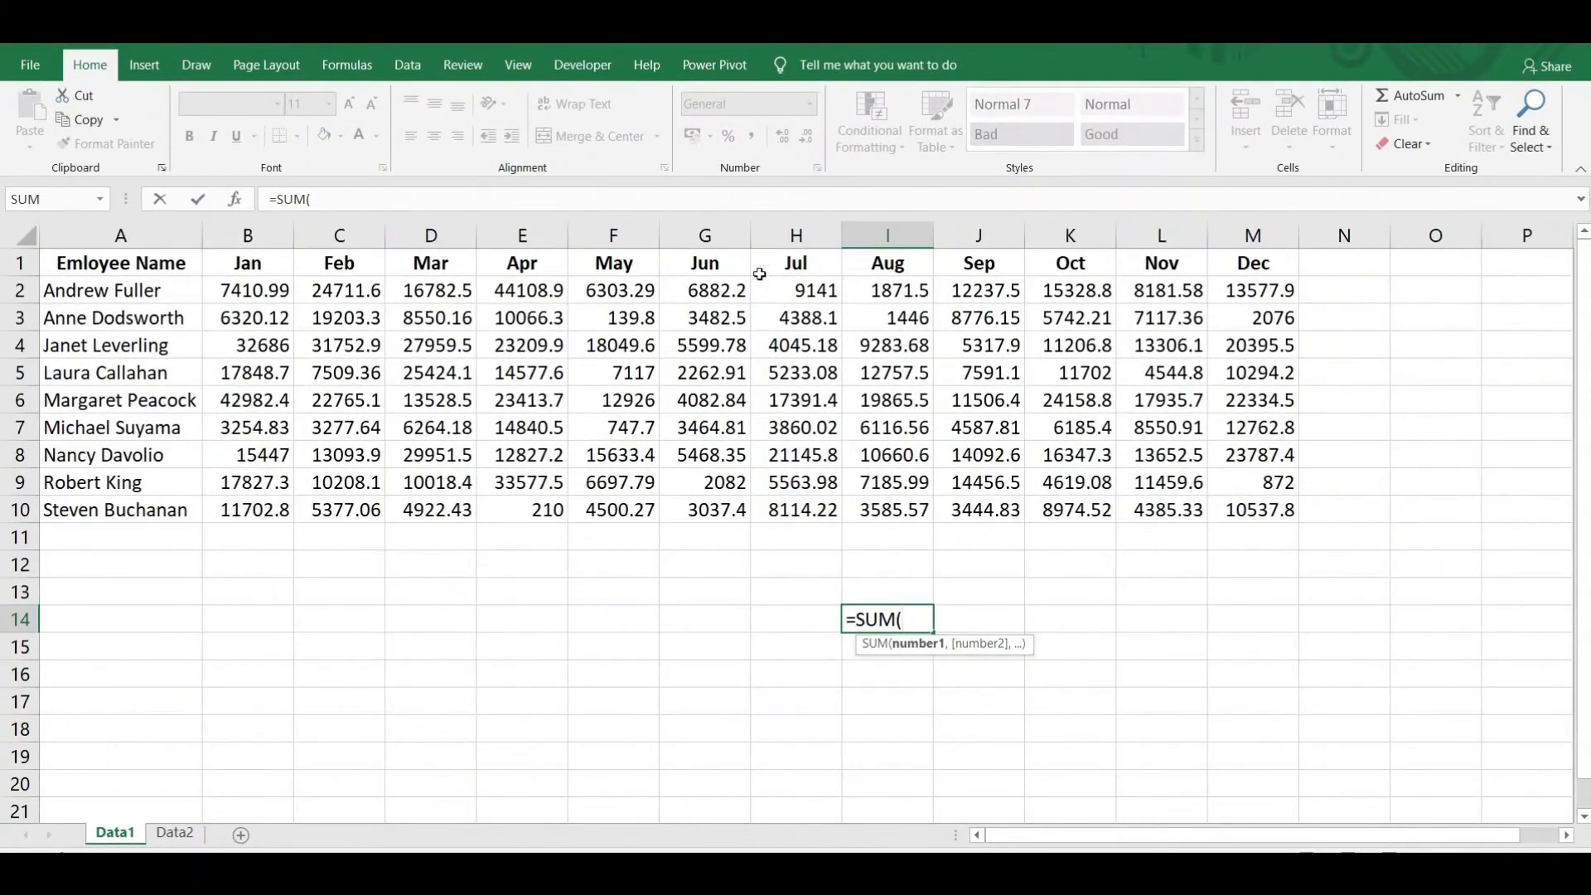
click(431, 325)
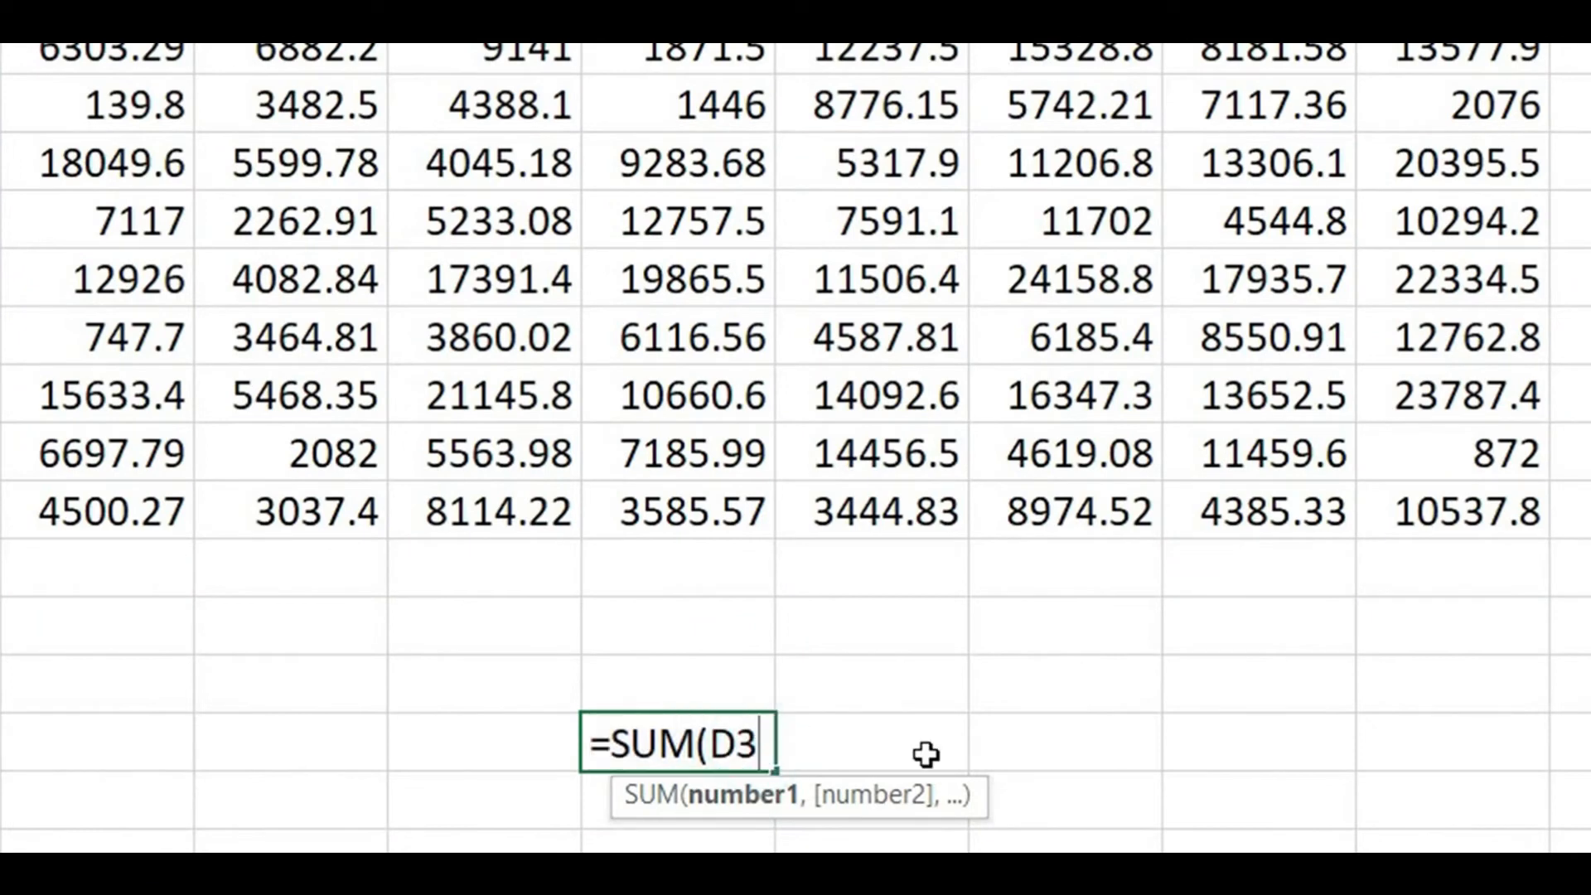
key(BackSpace)
key(BackSpace)
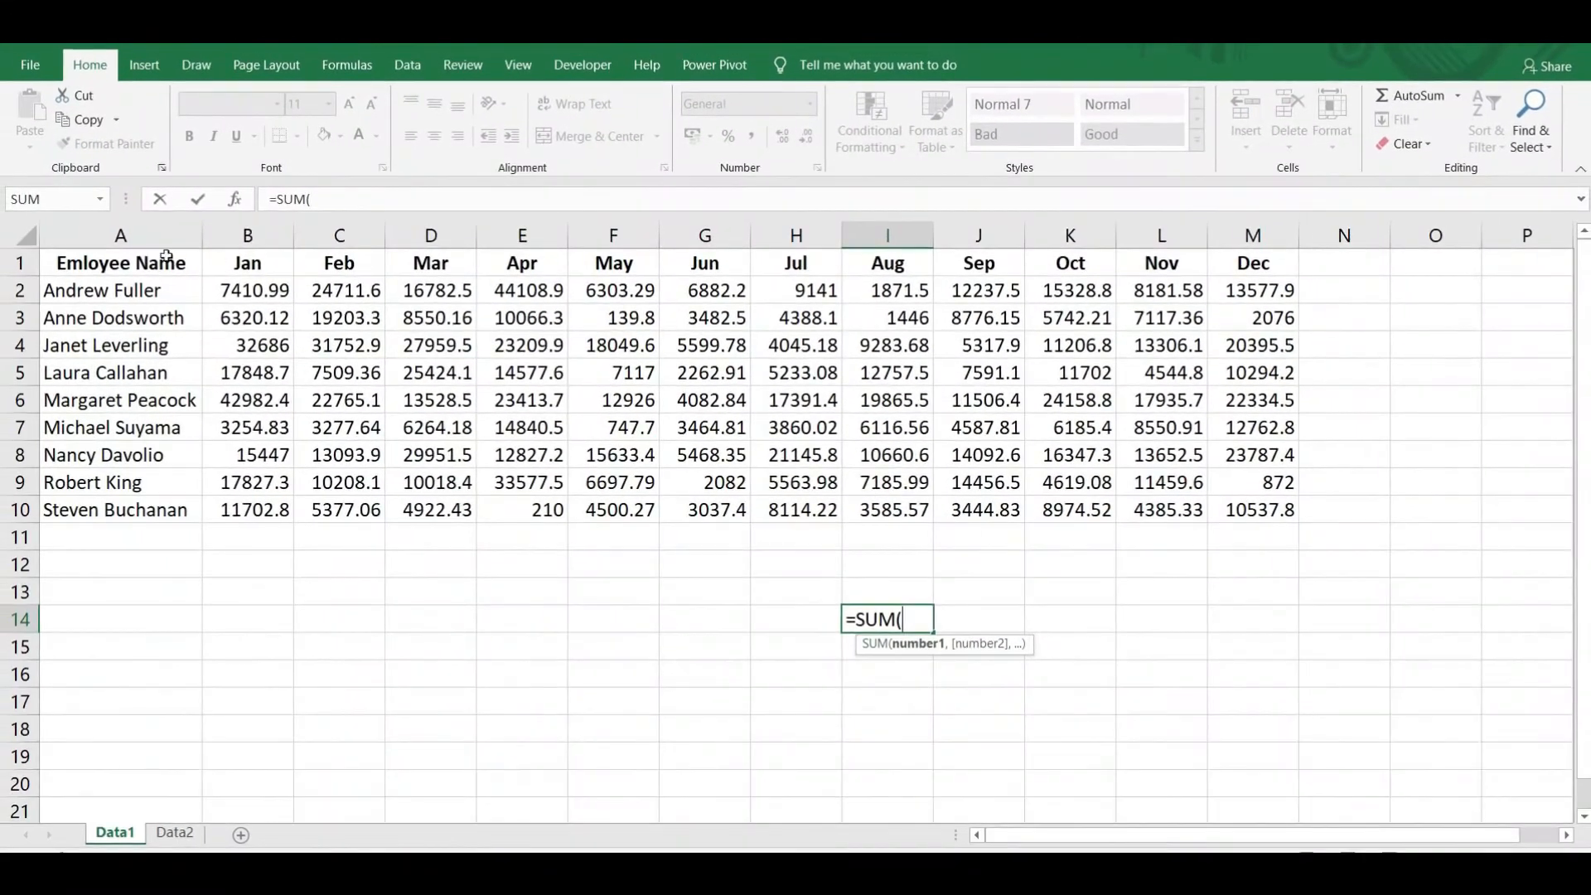
- Try A1:M10 as the SUM range by extending the reference from A1, cancel the formula, and select A4
click(141, 263)
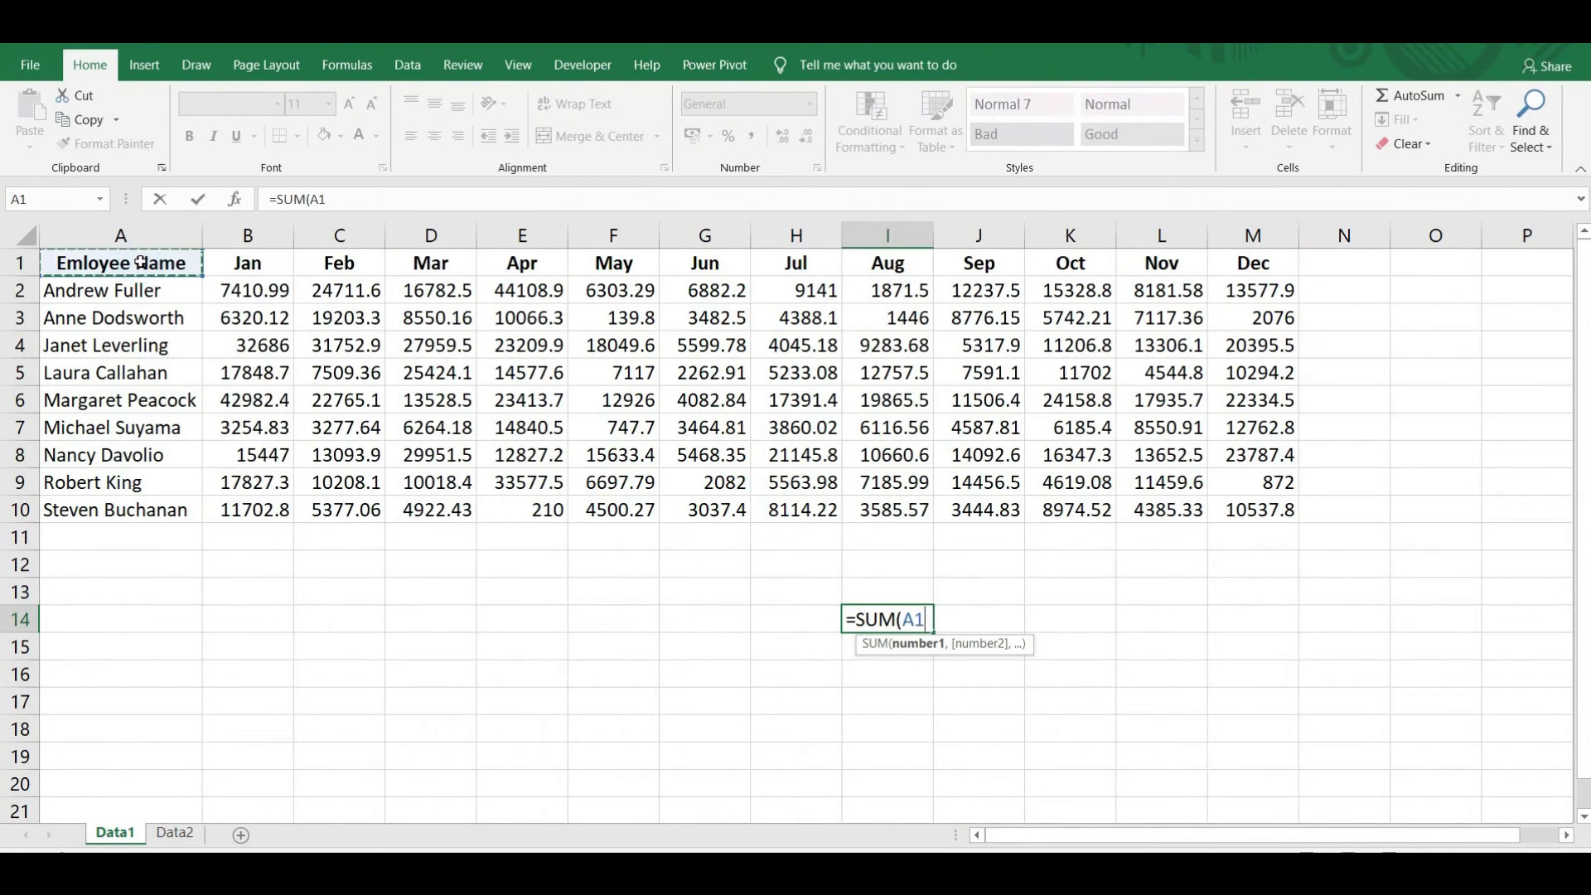
key(ctrl+shift+Down)
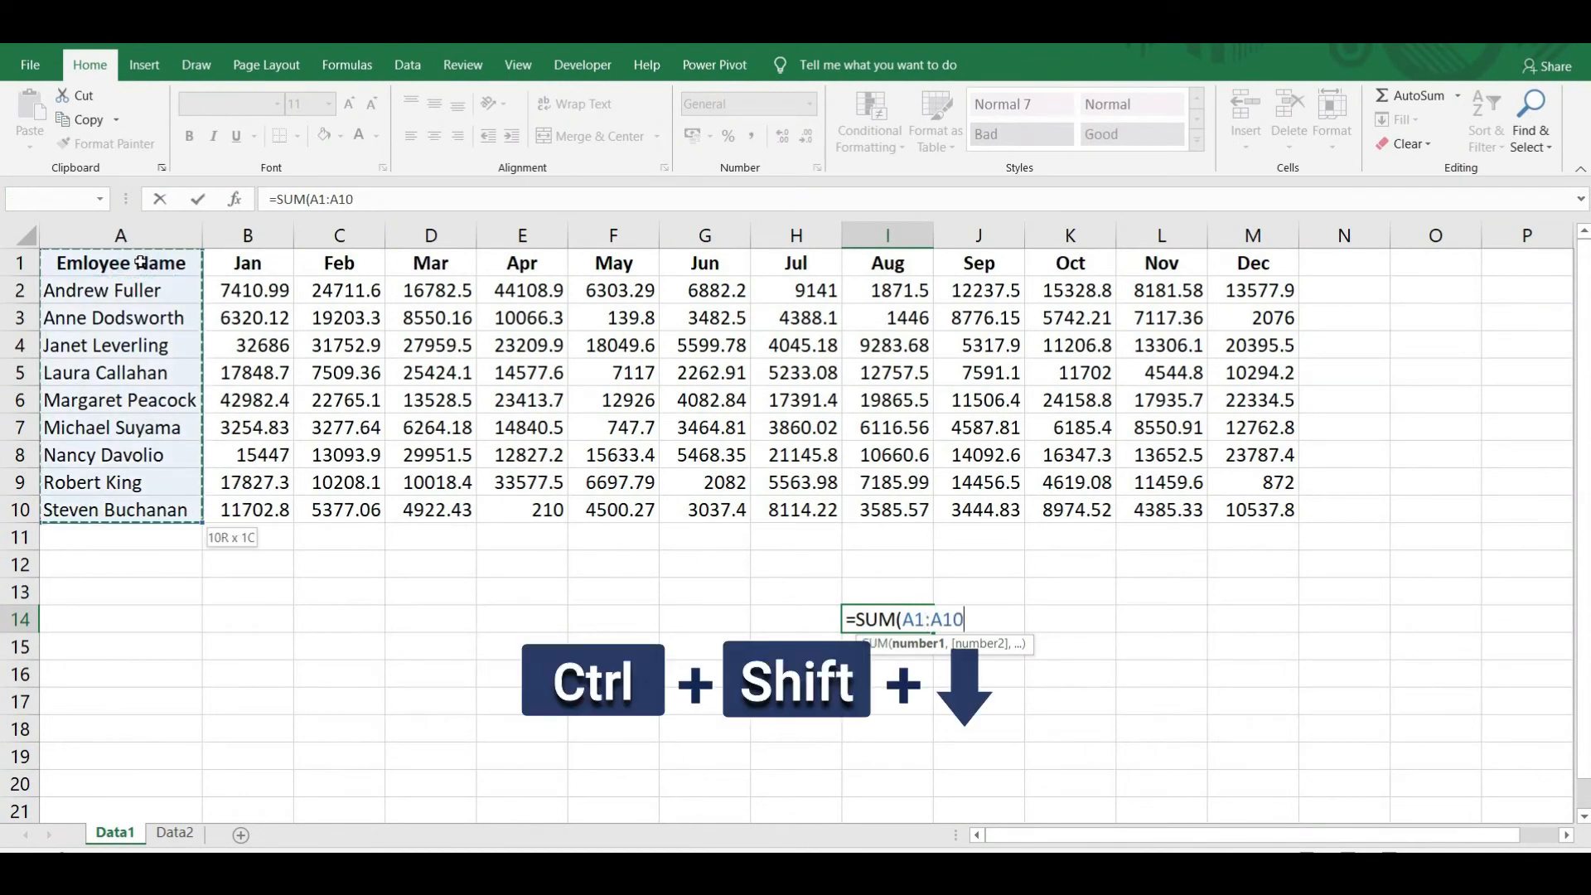
key(ctrl+shift+Right)
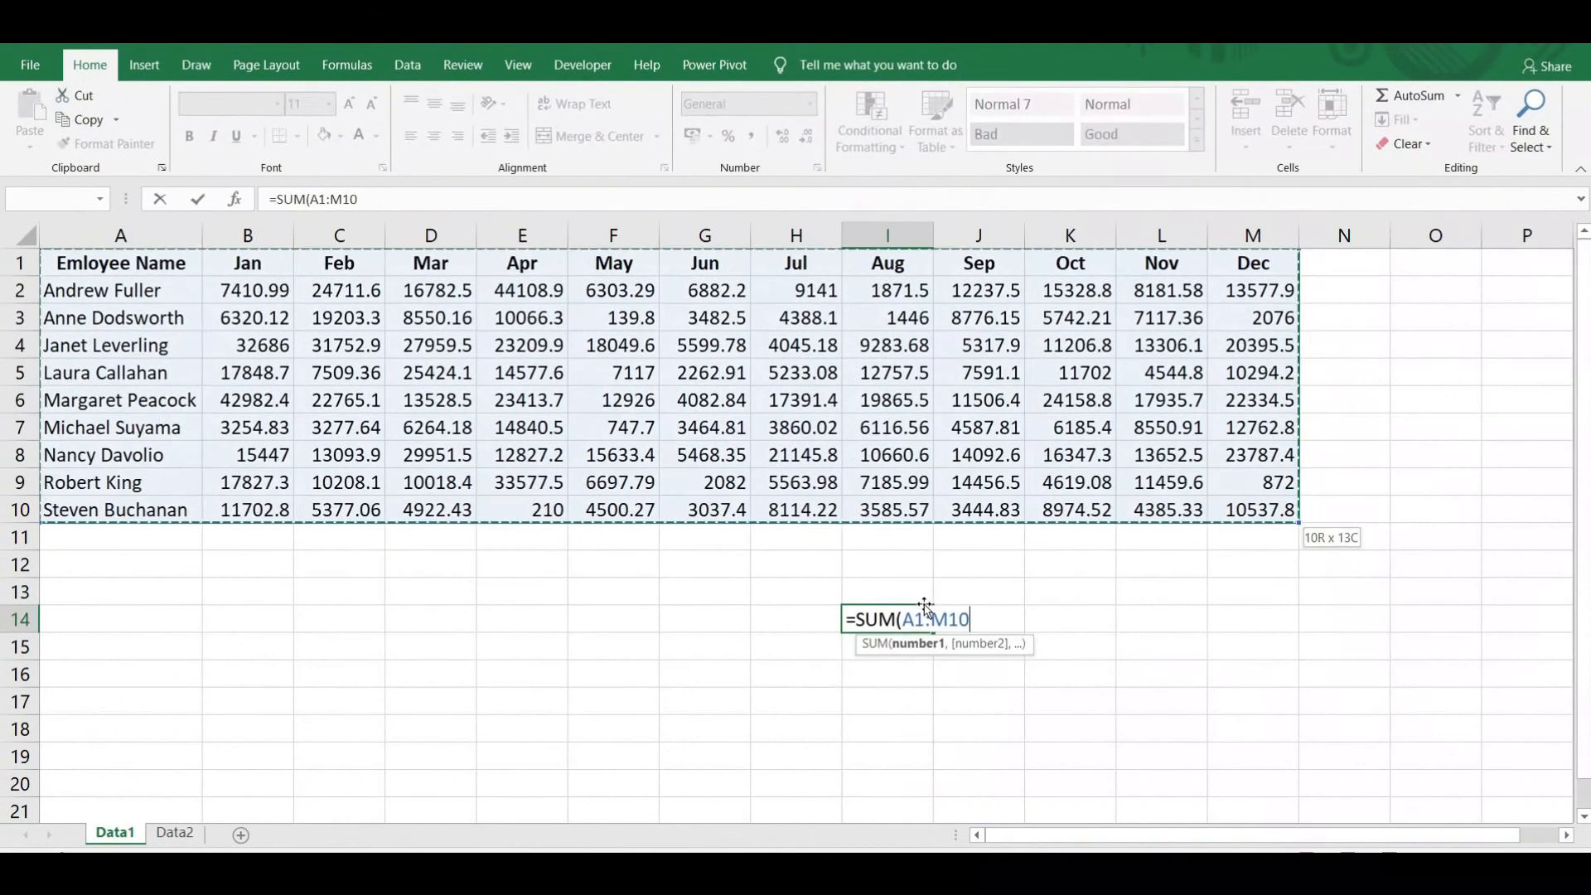
key(Escape)
click(108, 346)
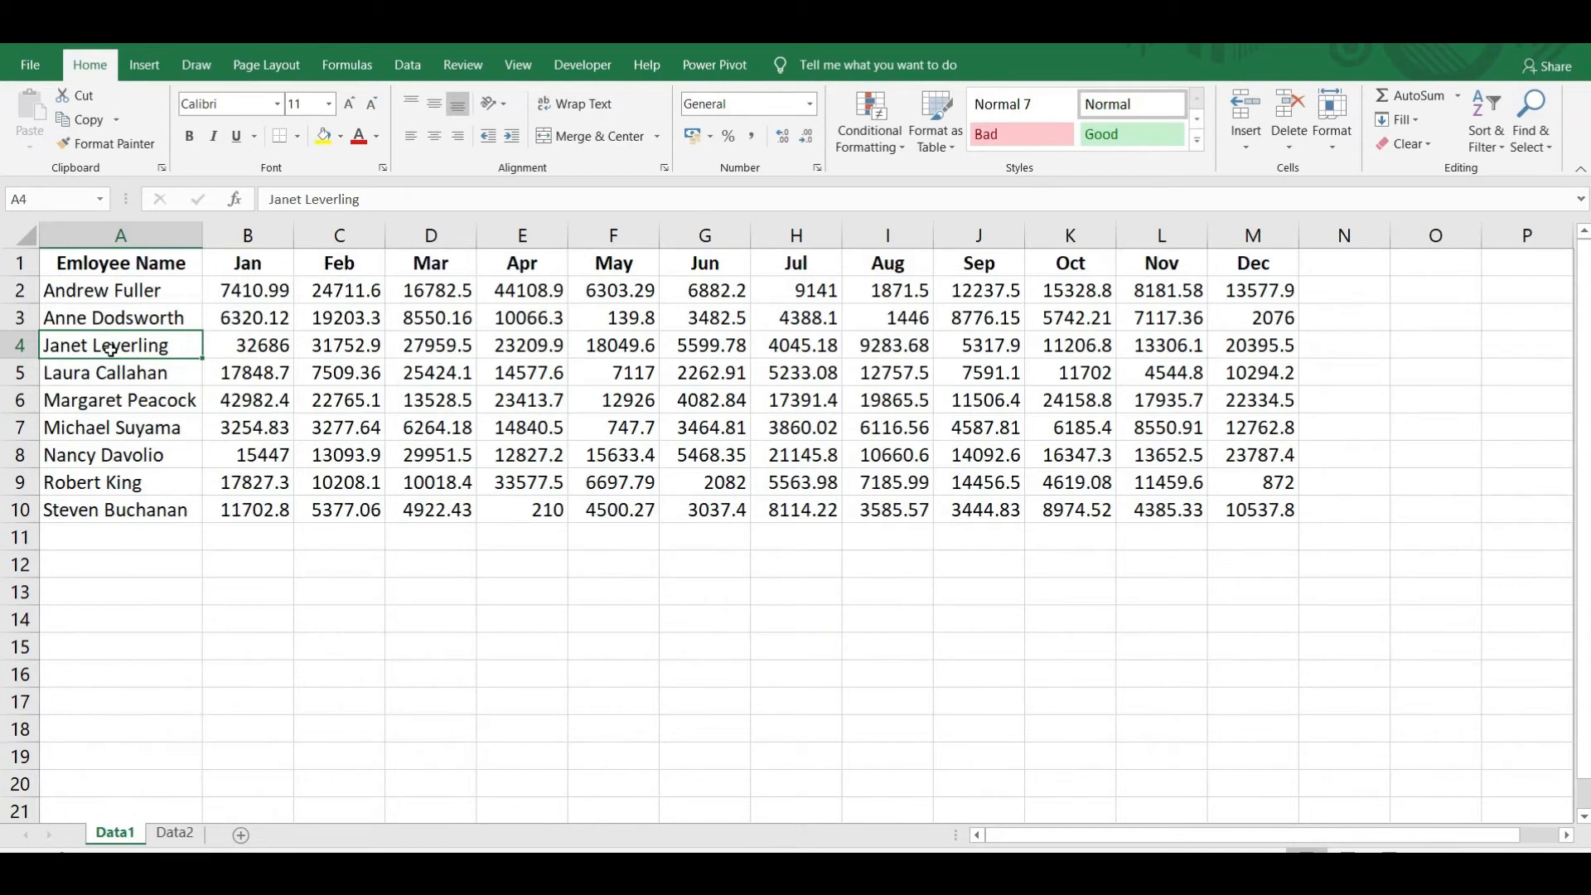
- Select the whole of row 4 from its current cell, and the whole of column F from cell F2
key(shift+space)
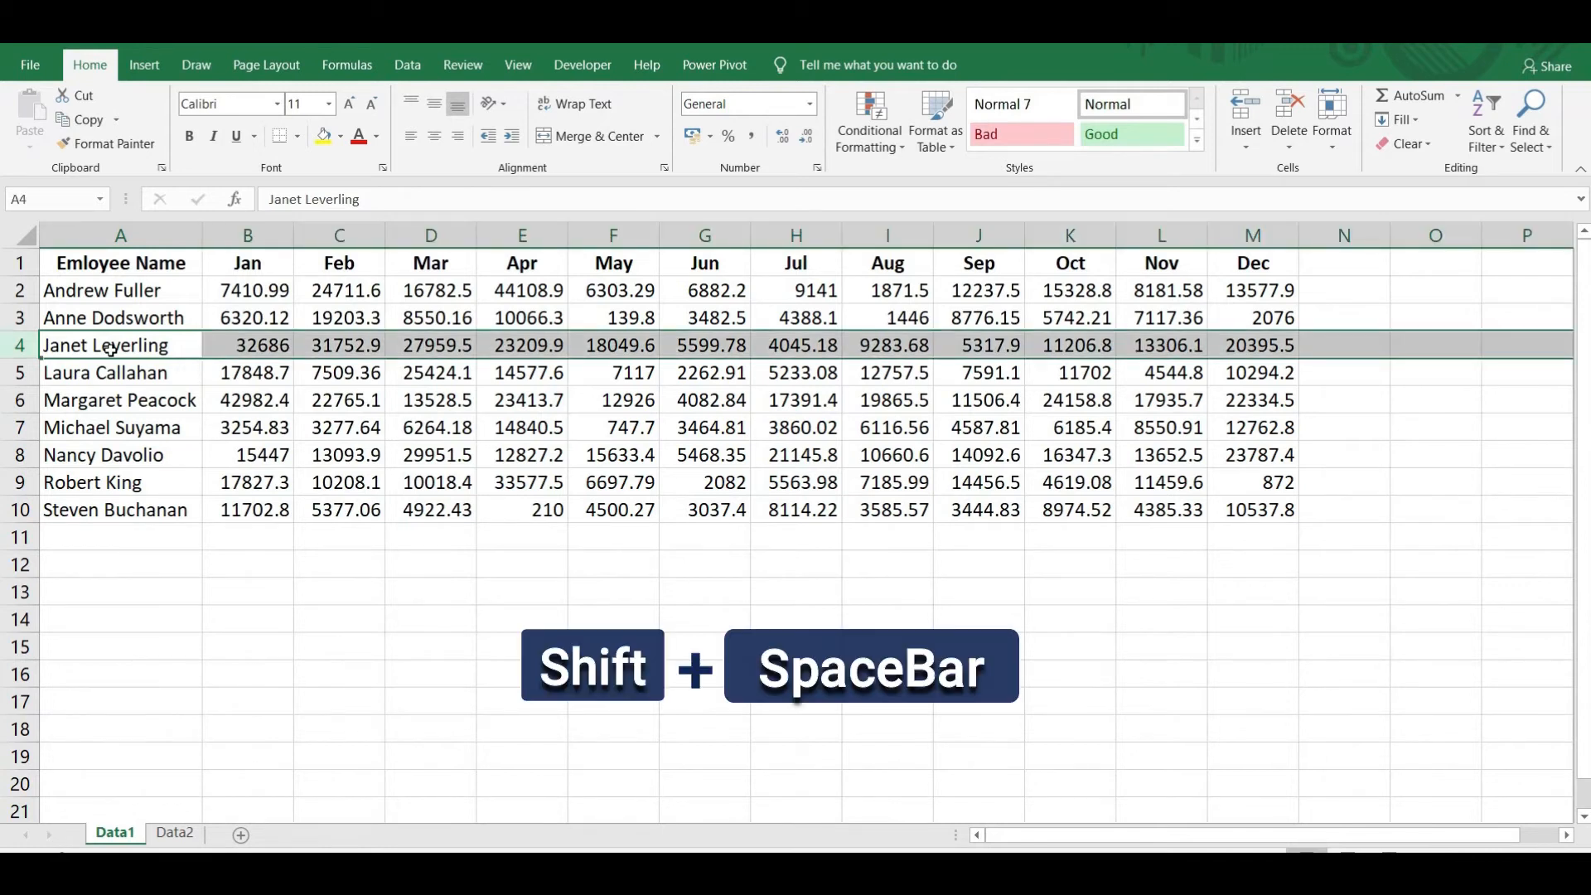
click(630, 287)
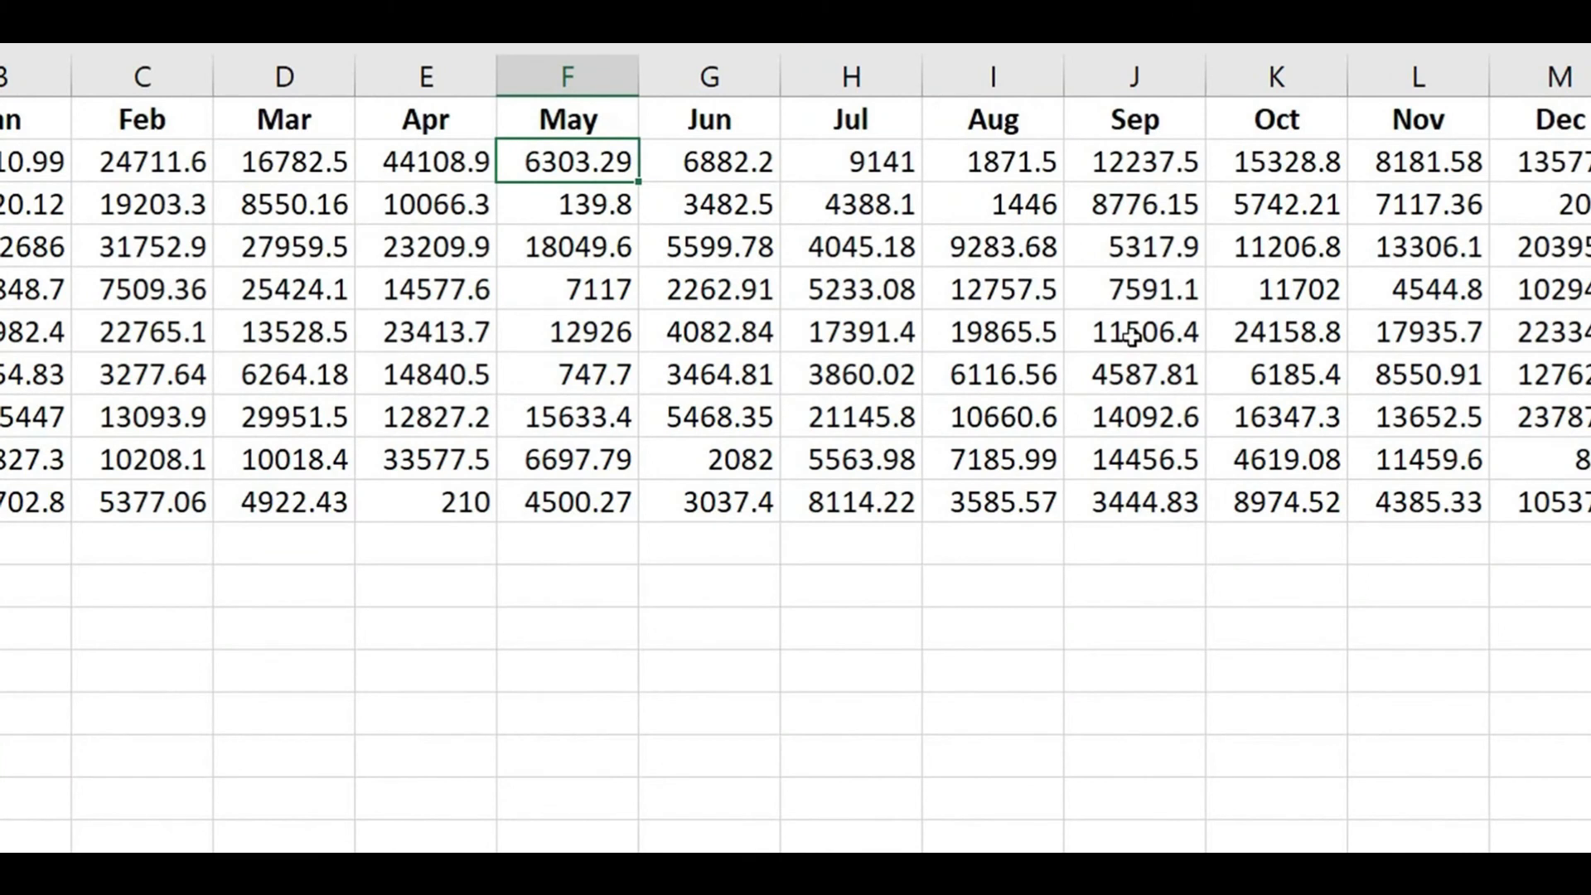
key(ctrl+space)
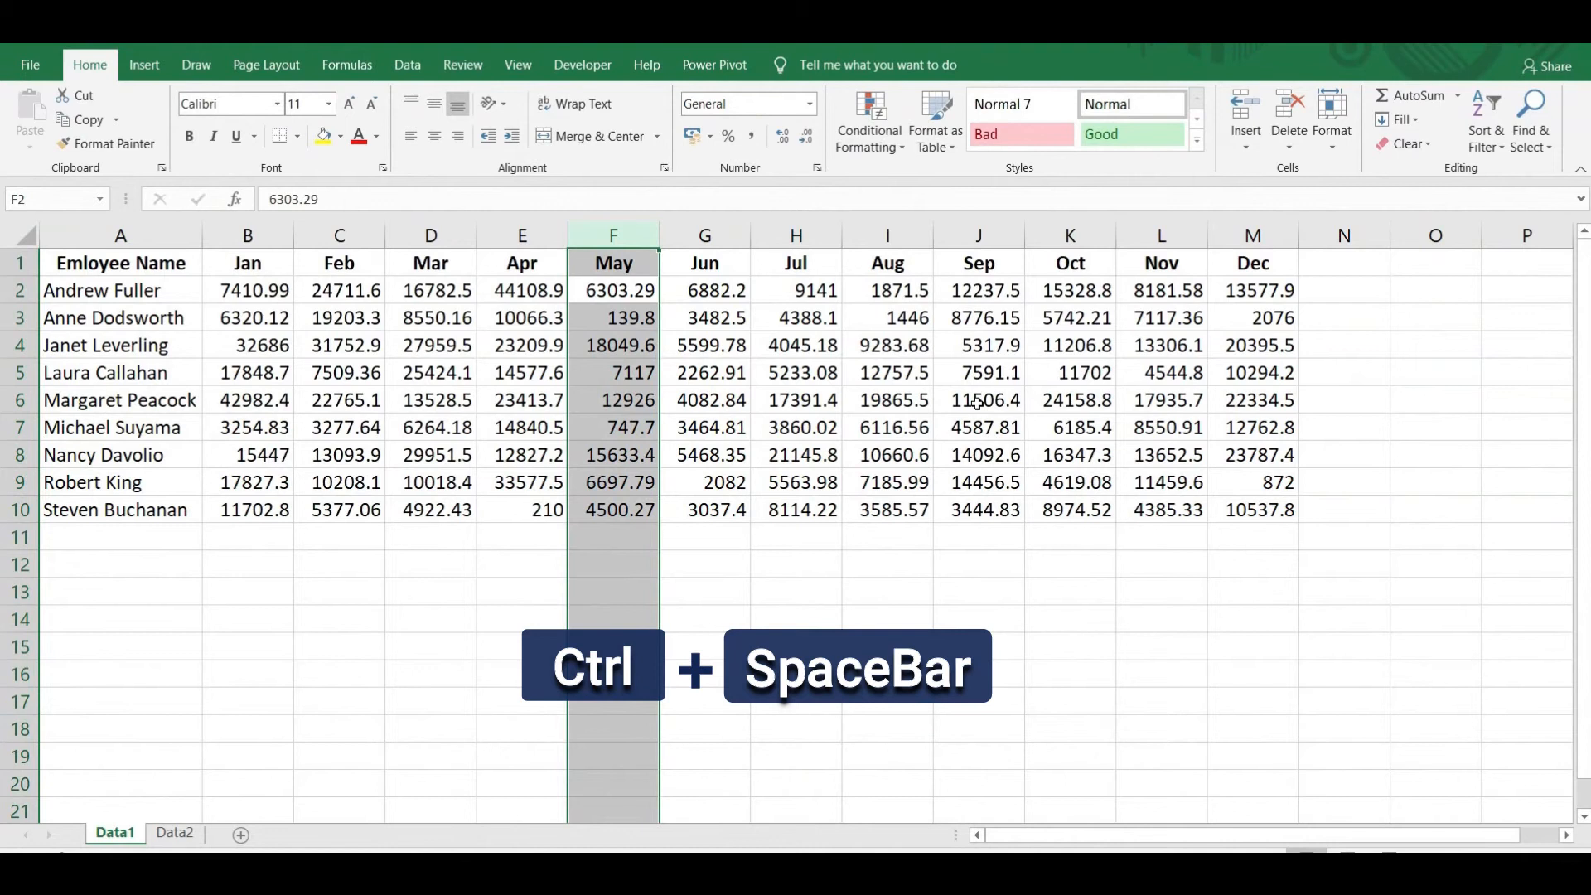
- Select from H6 back to the start of row 6, and on the Data2 sheet extend the selection from W2141 to A1
click(808, 398)
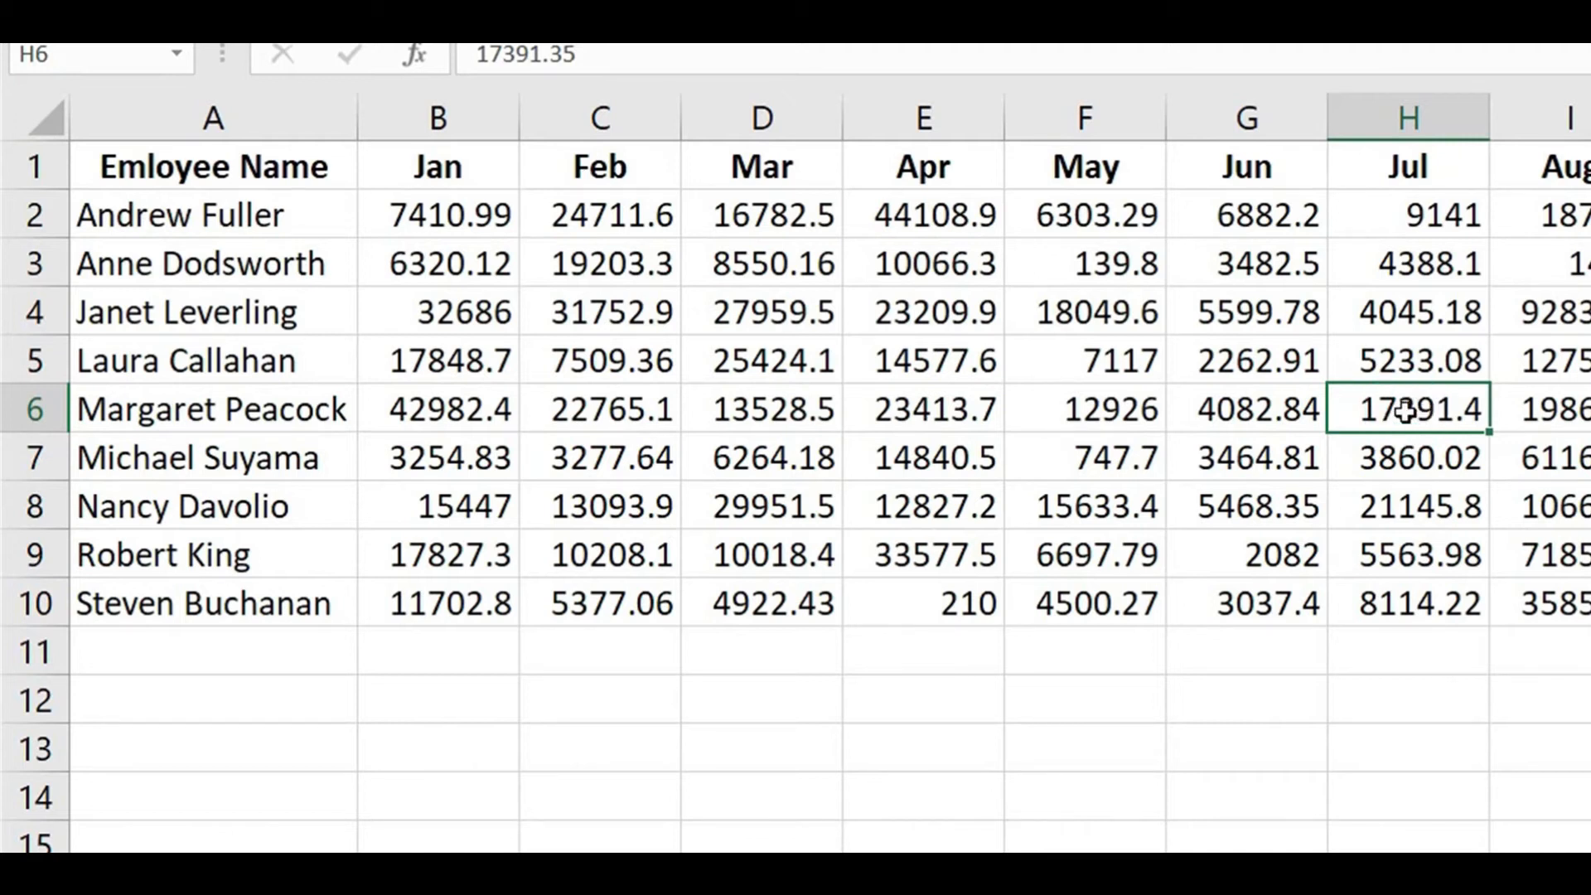
key(shift+Home)
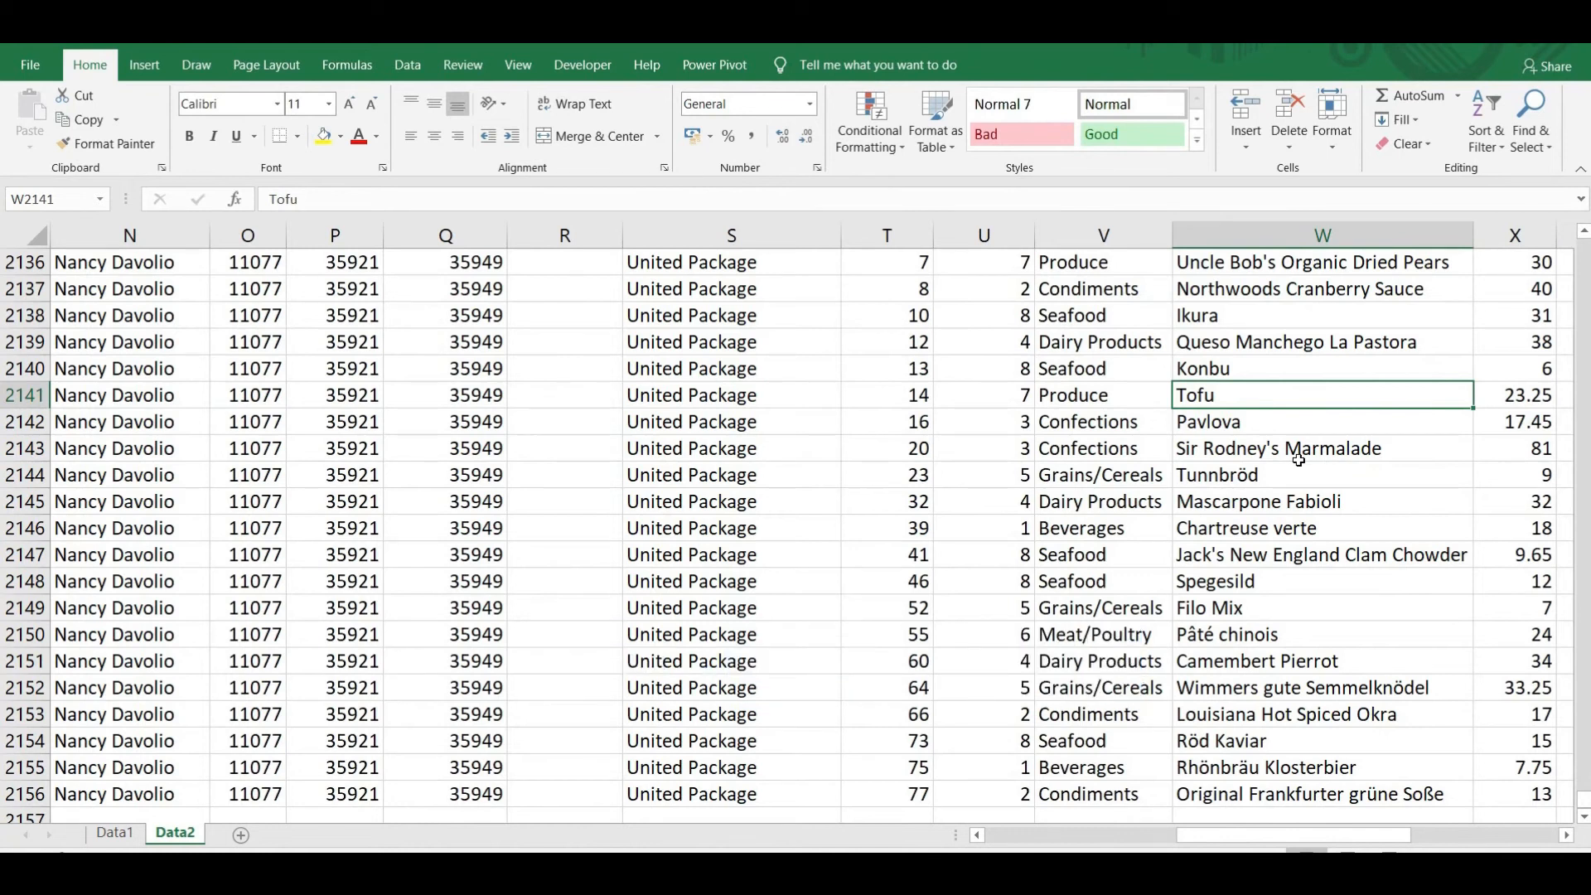
key(ctrl+shift+Home)
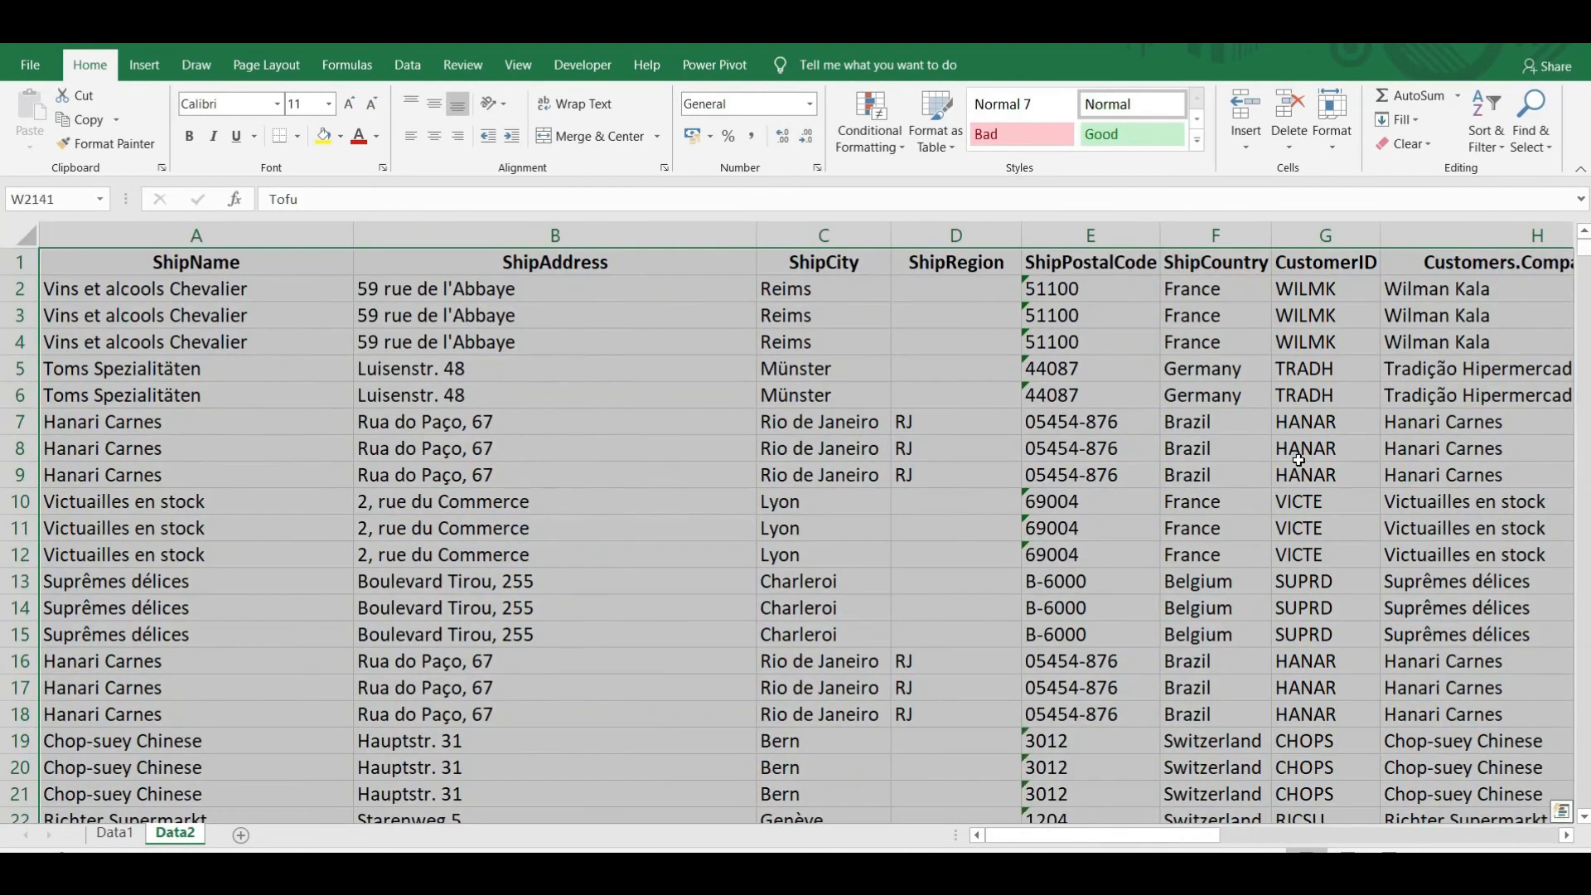